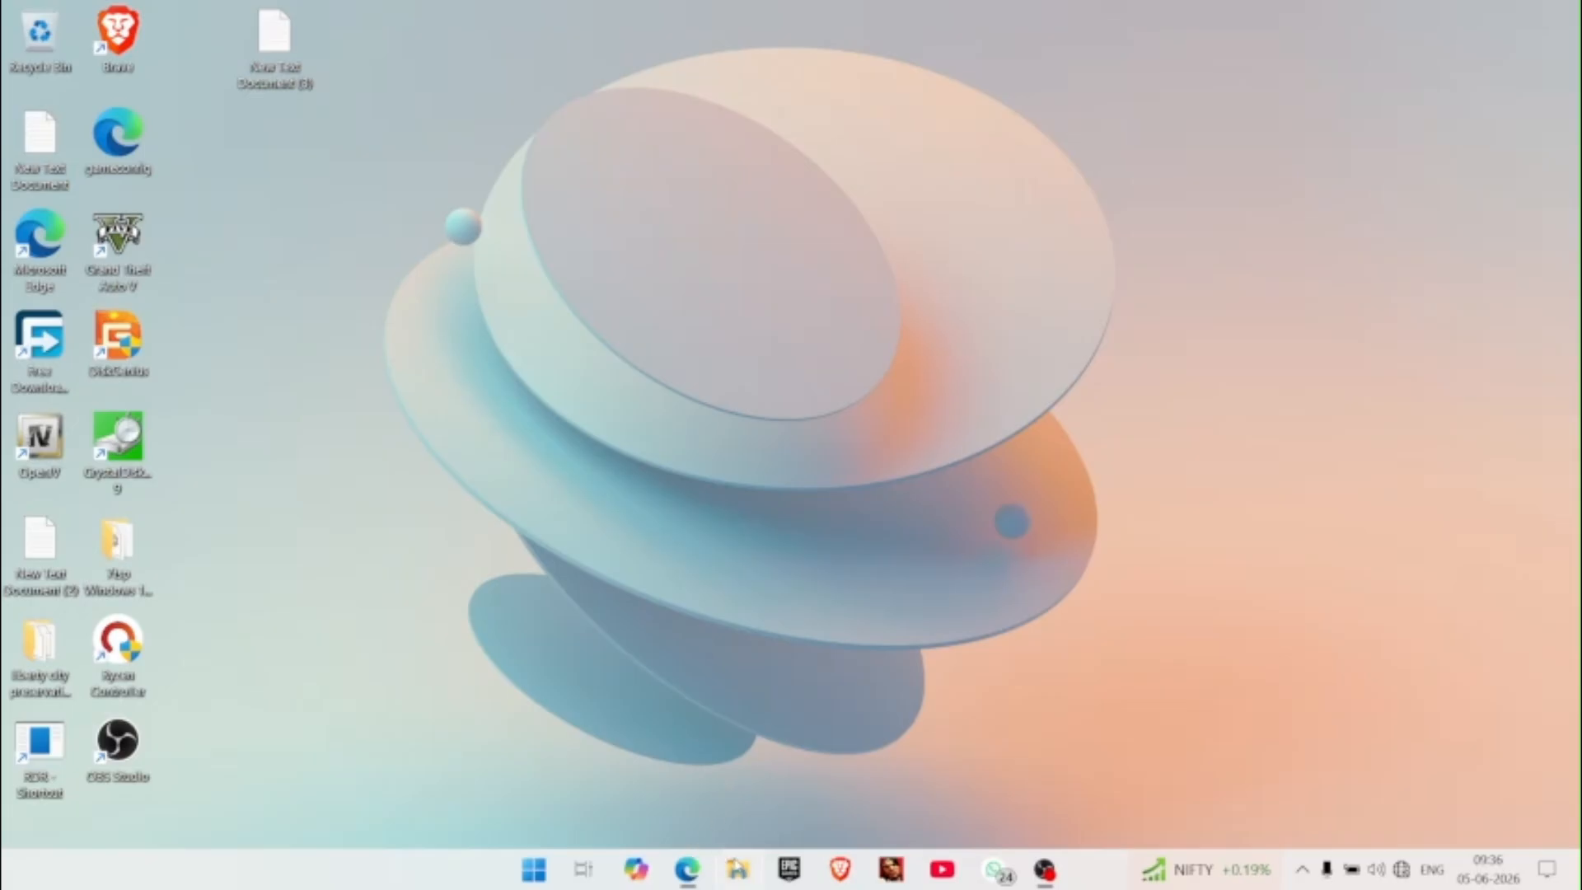
- Open the GTAV game folder inside Program Files\Epic Games on Local Disk (C:)
click(737, 867)
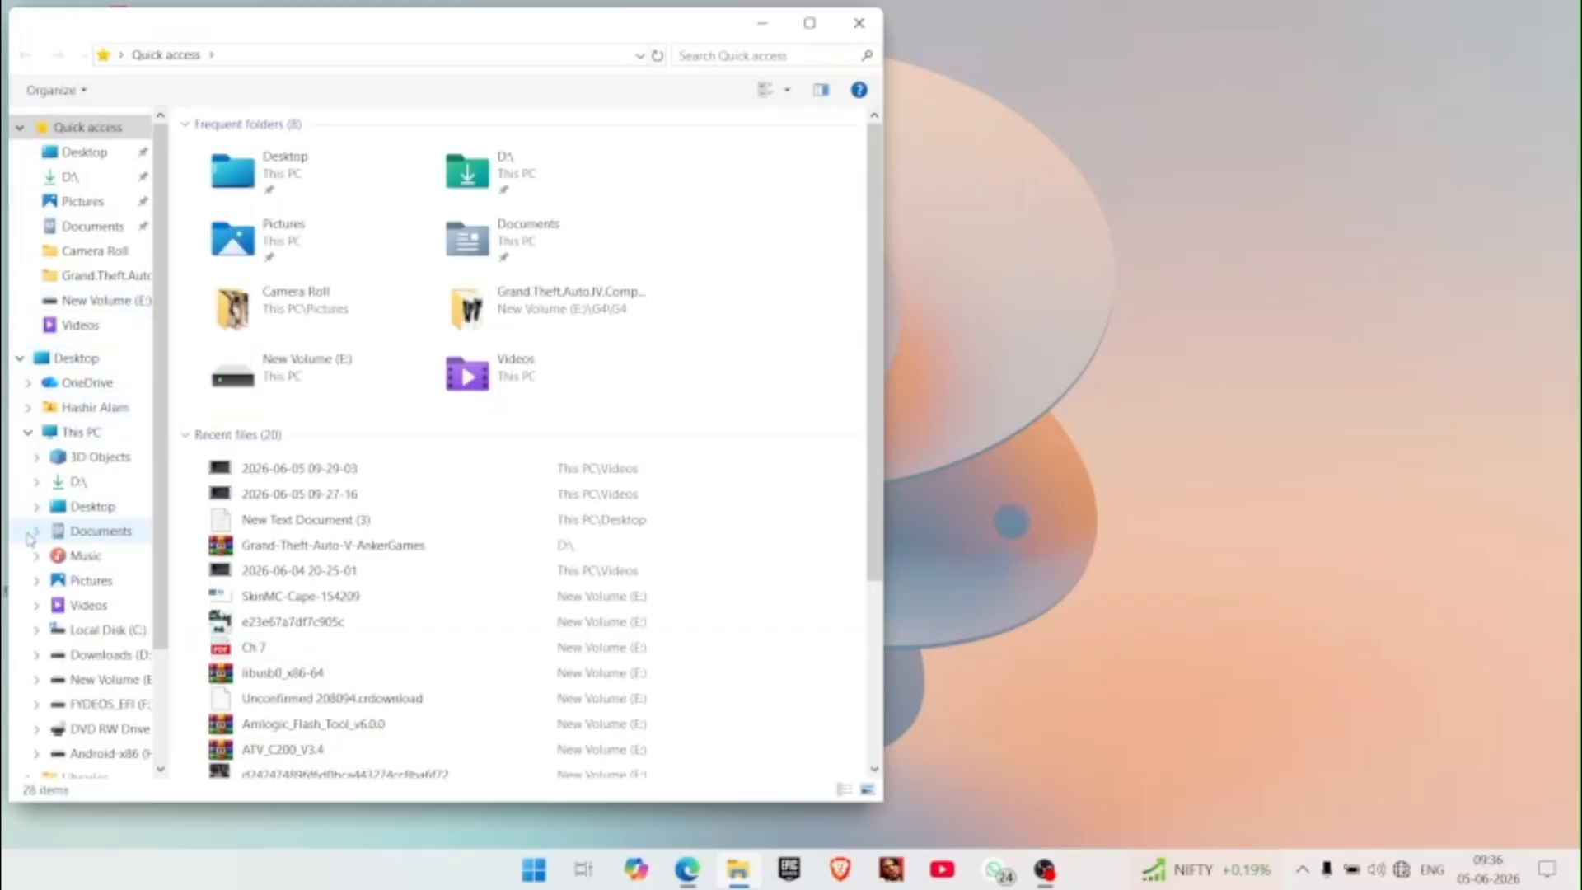
click(108, 630)
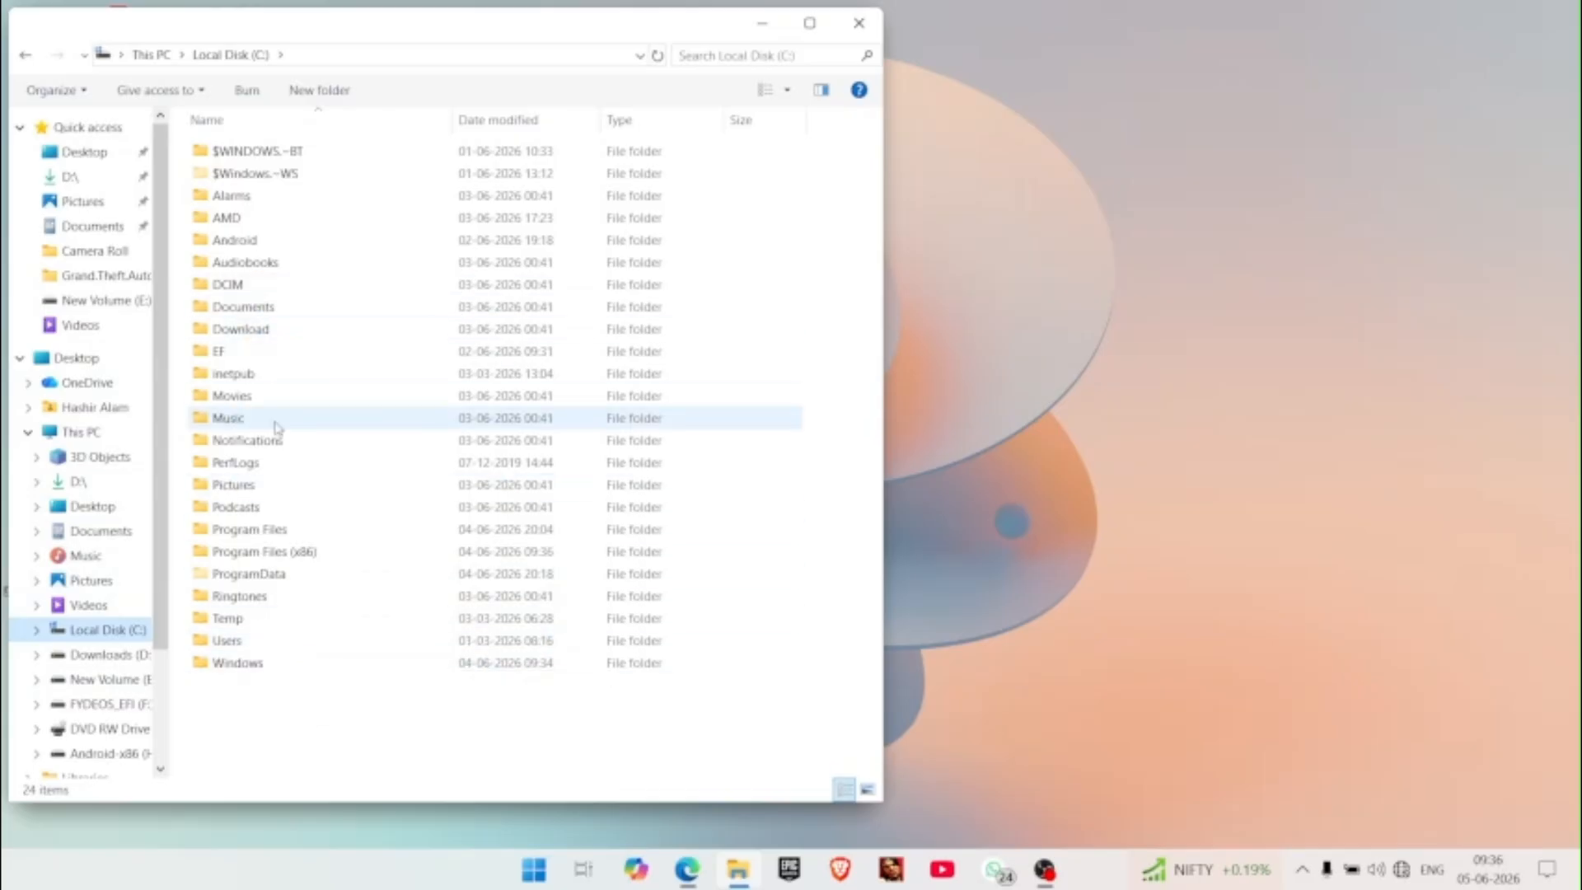
double_click(231, 531)
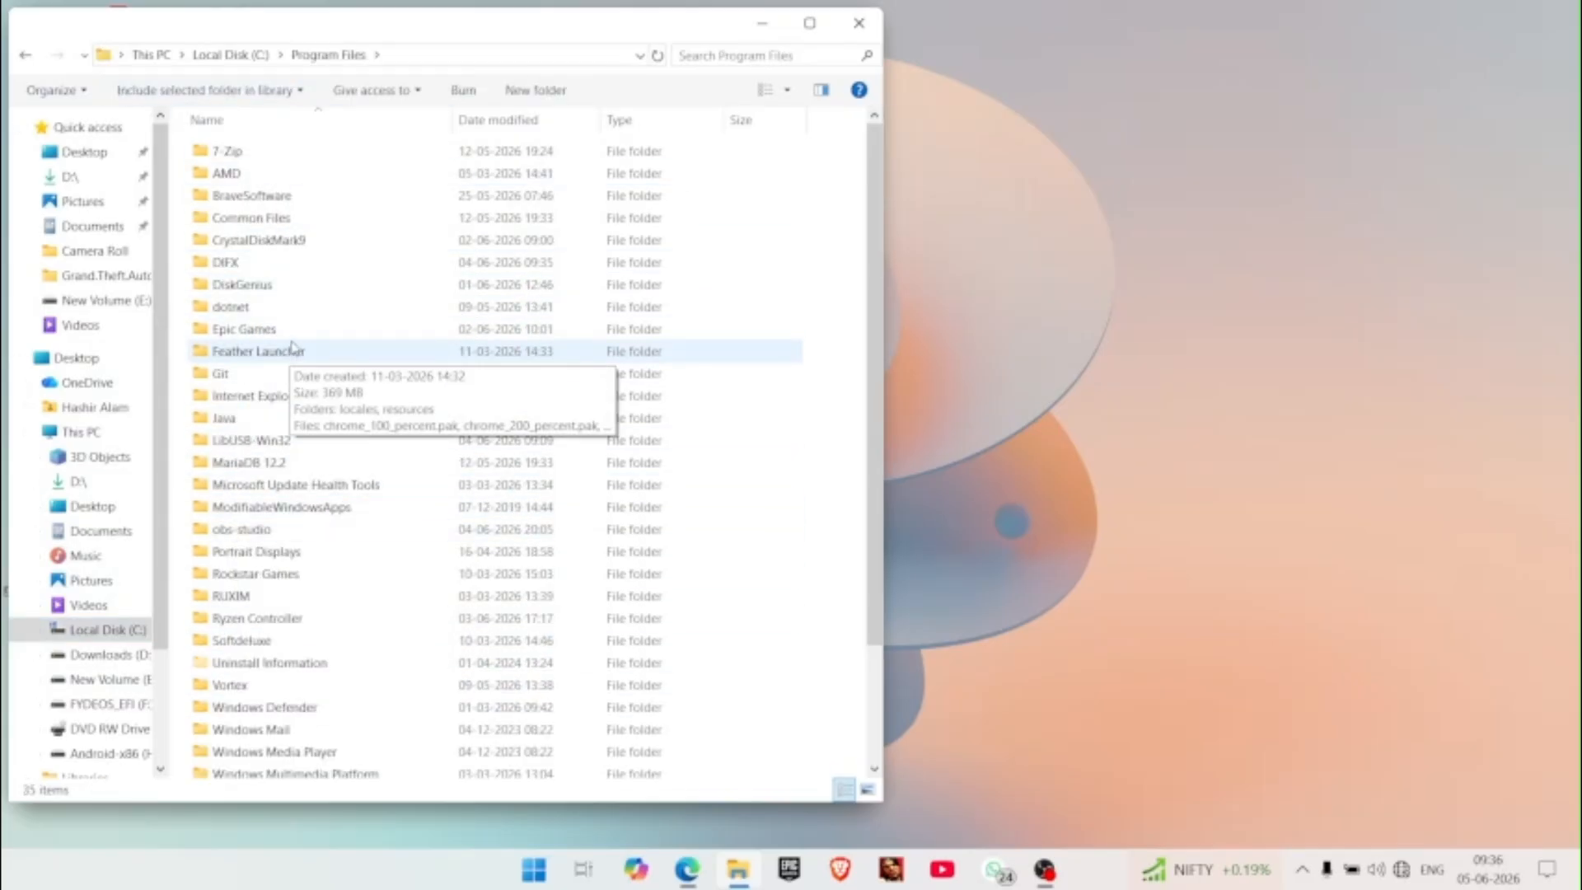
double_click(290, 334)
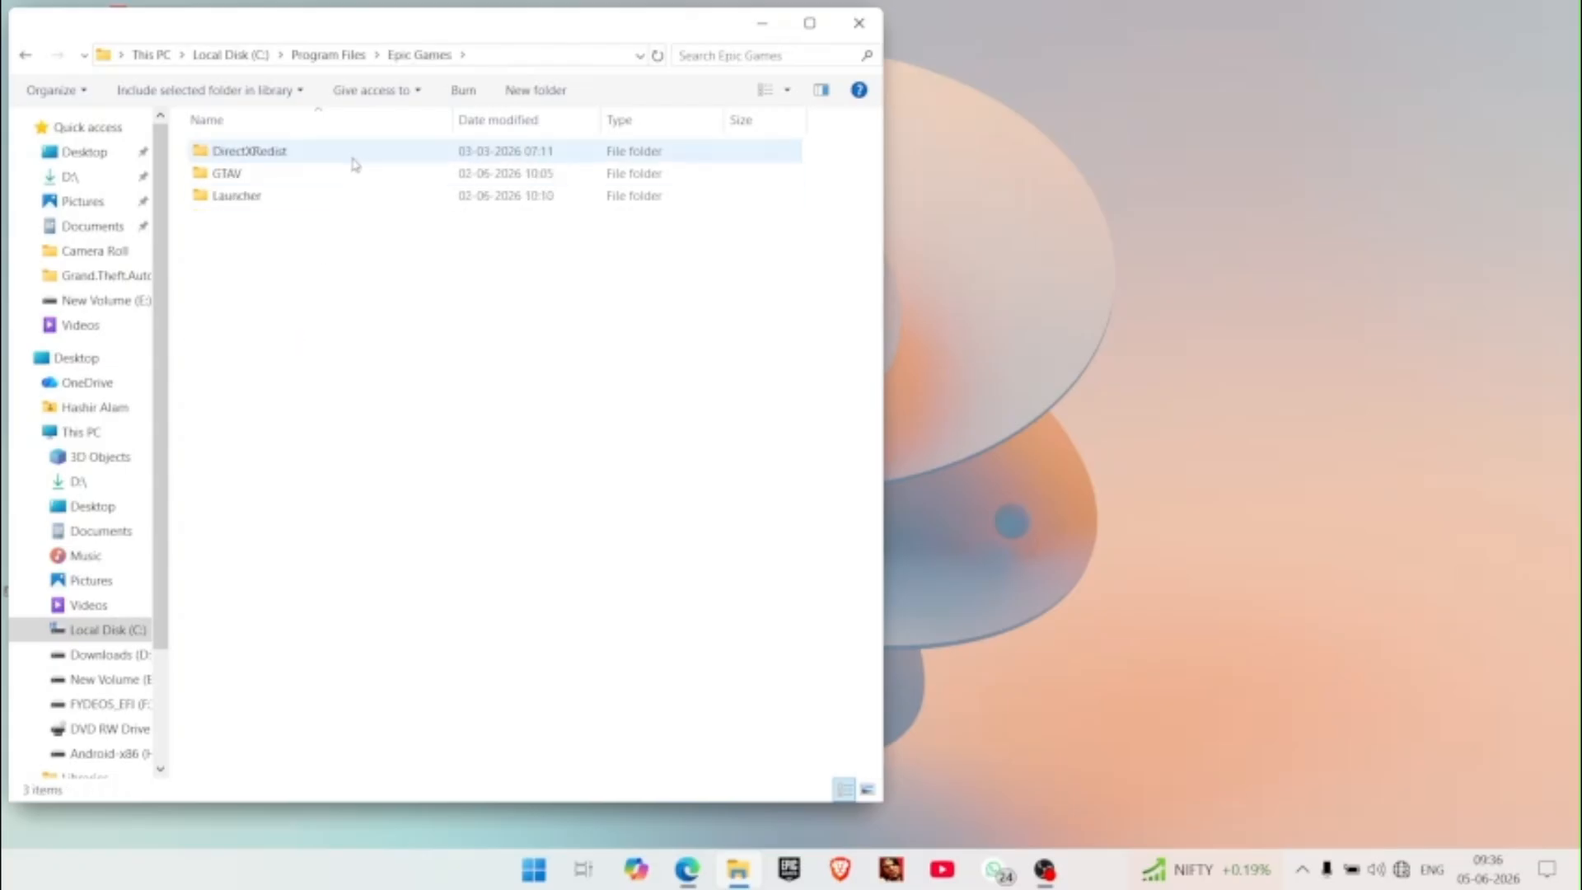
double_click(290, 181)
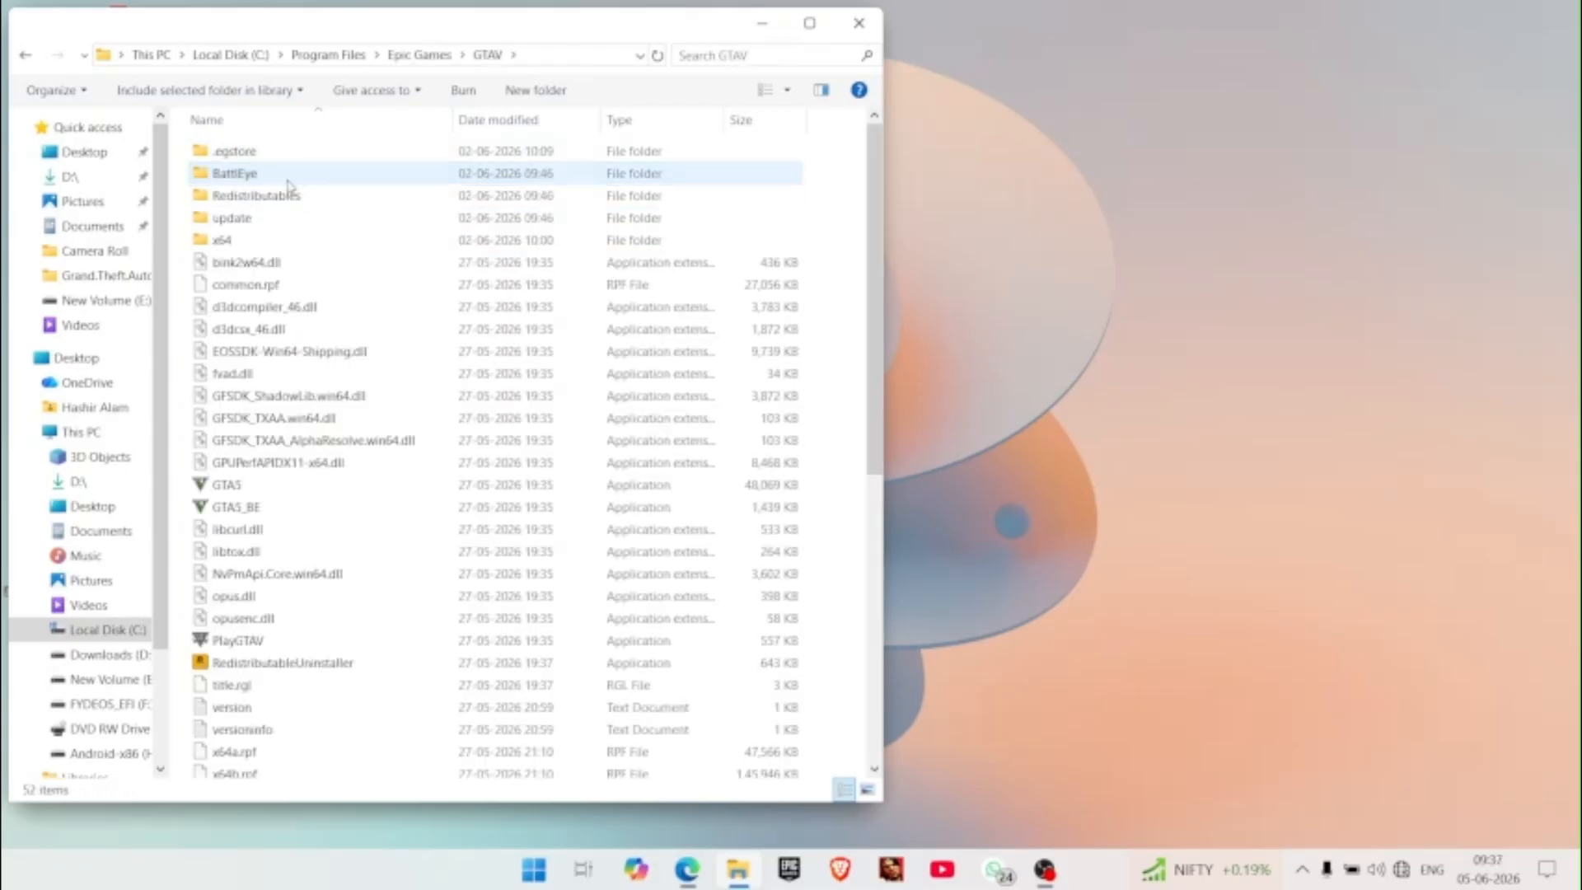
scroll(276, 646, down, 8)
scroll(276, 646, up, 8)
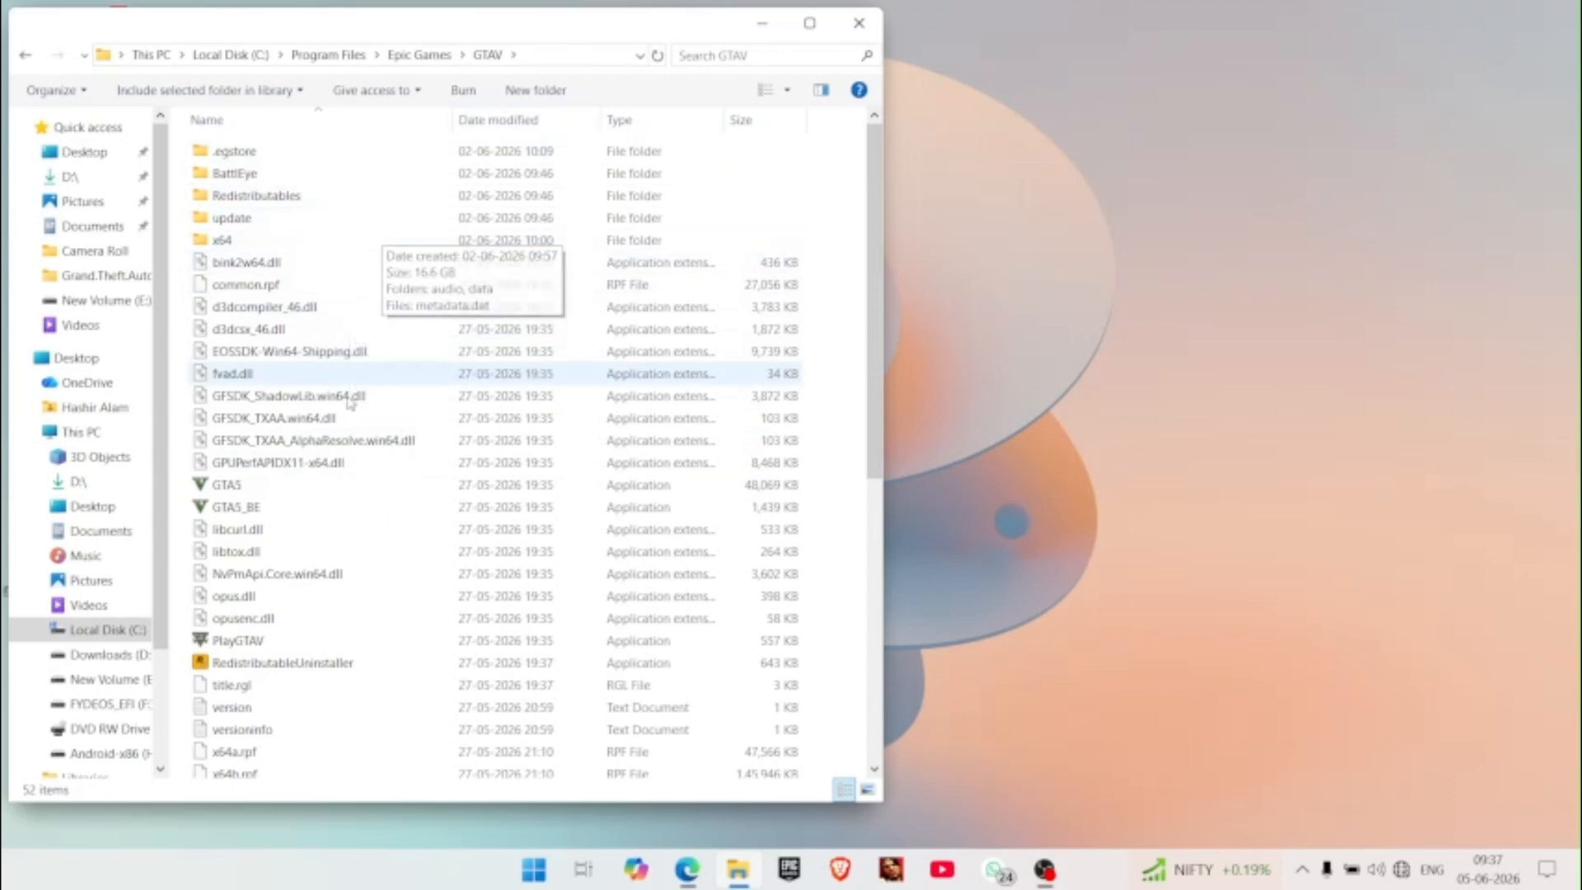
scroll(329, 505, down, 1)
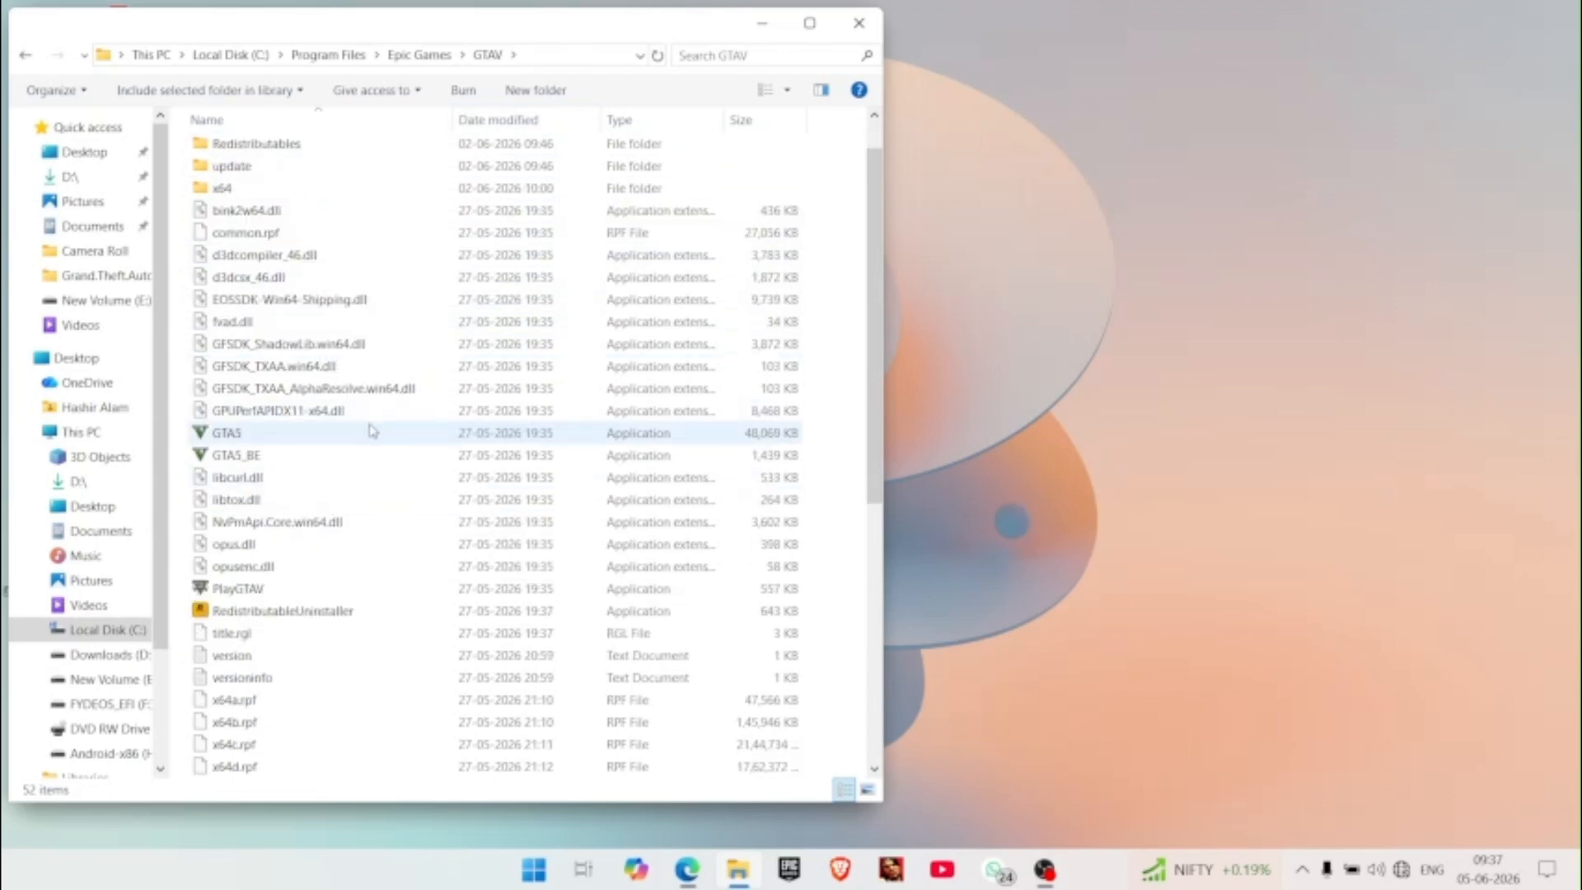
- Check the file version of the GTA5 application in its properties, and close the properties
right_click(246, 437)
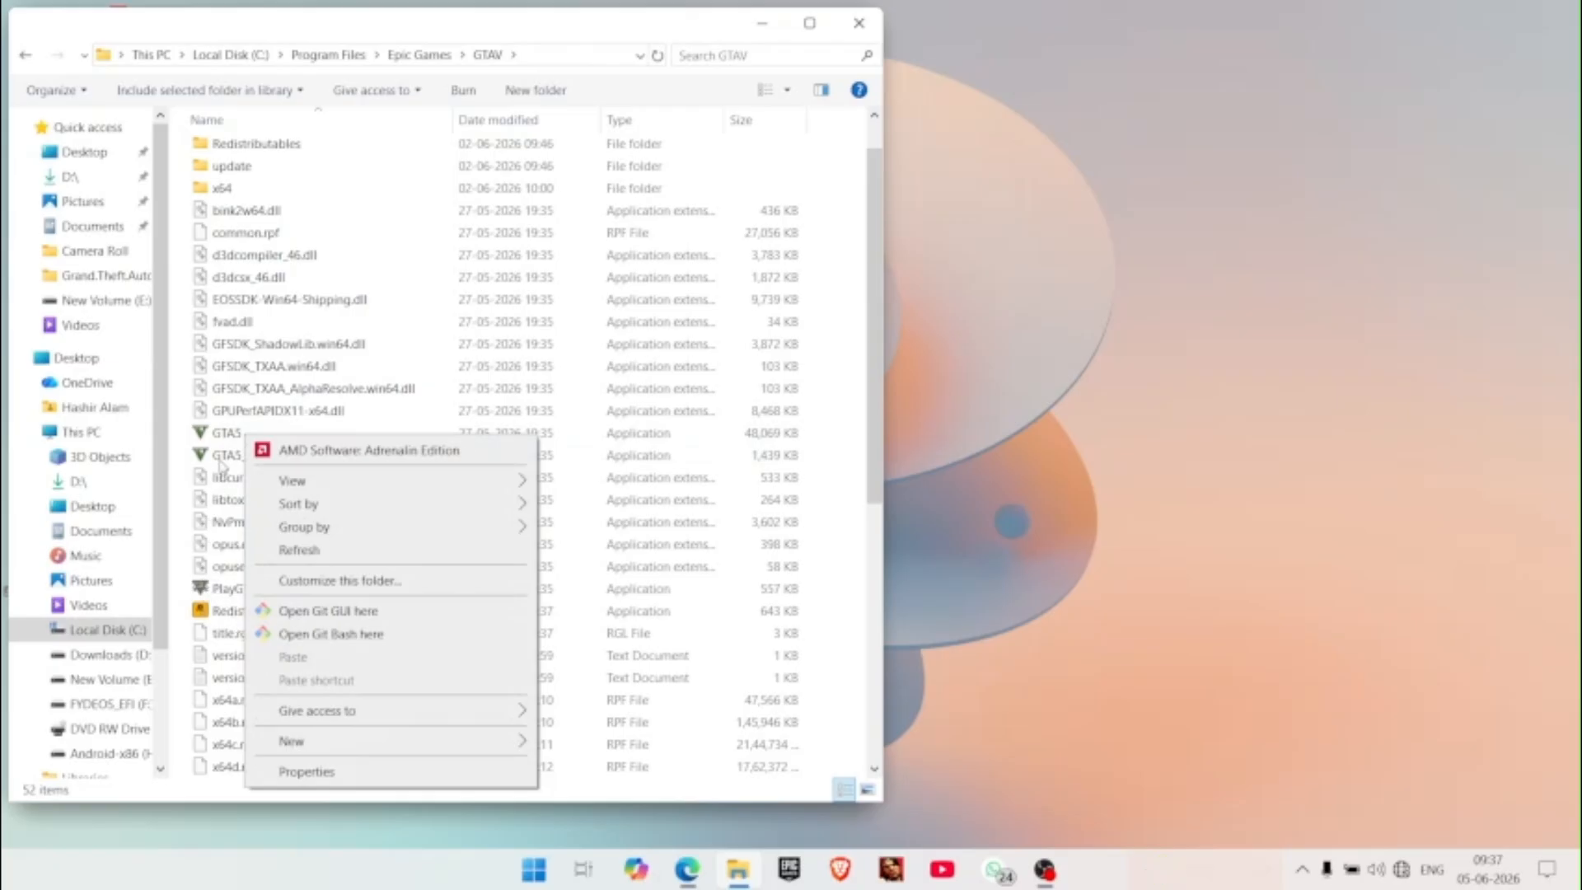
click(226, 436)
right_click(224, 435)
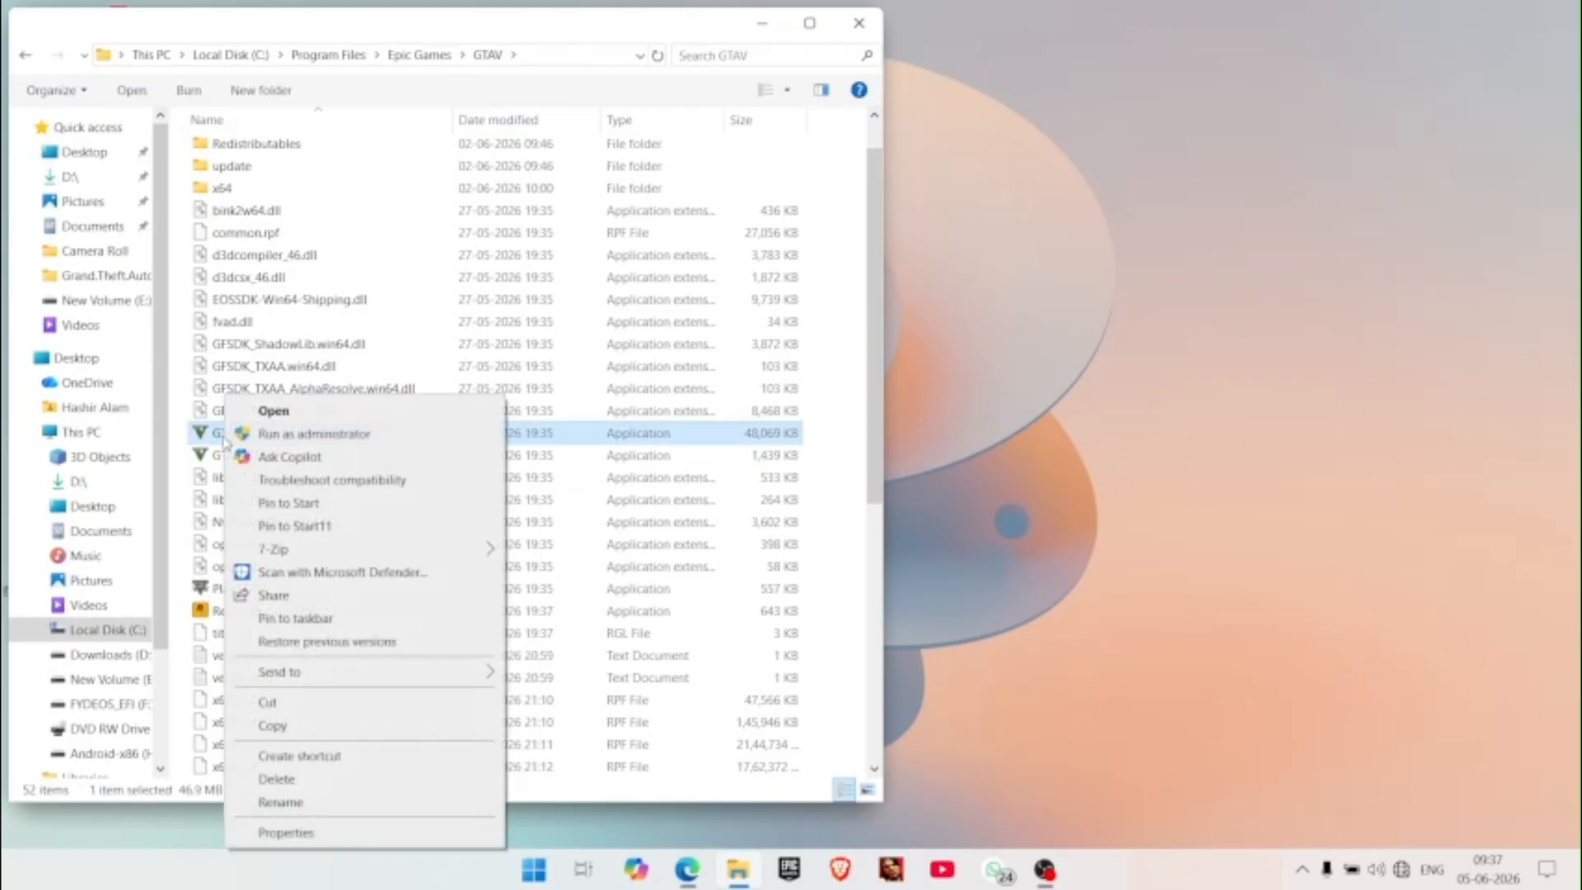
click(316, 838)
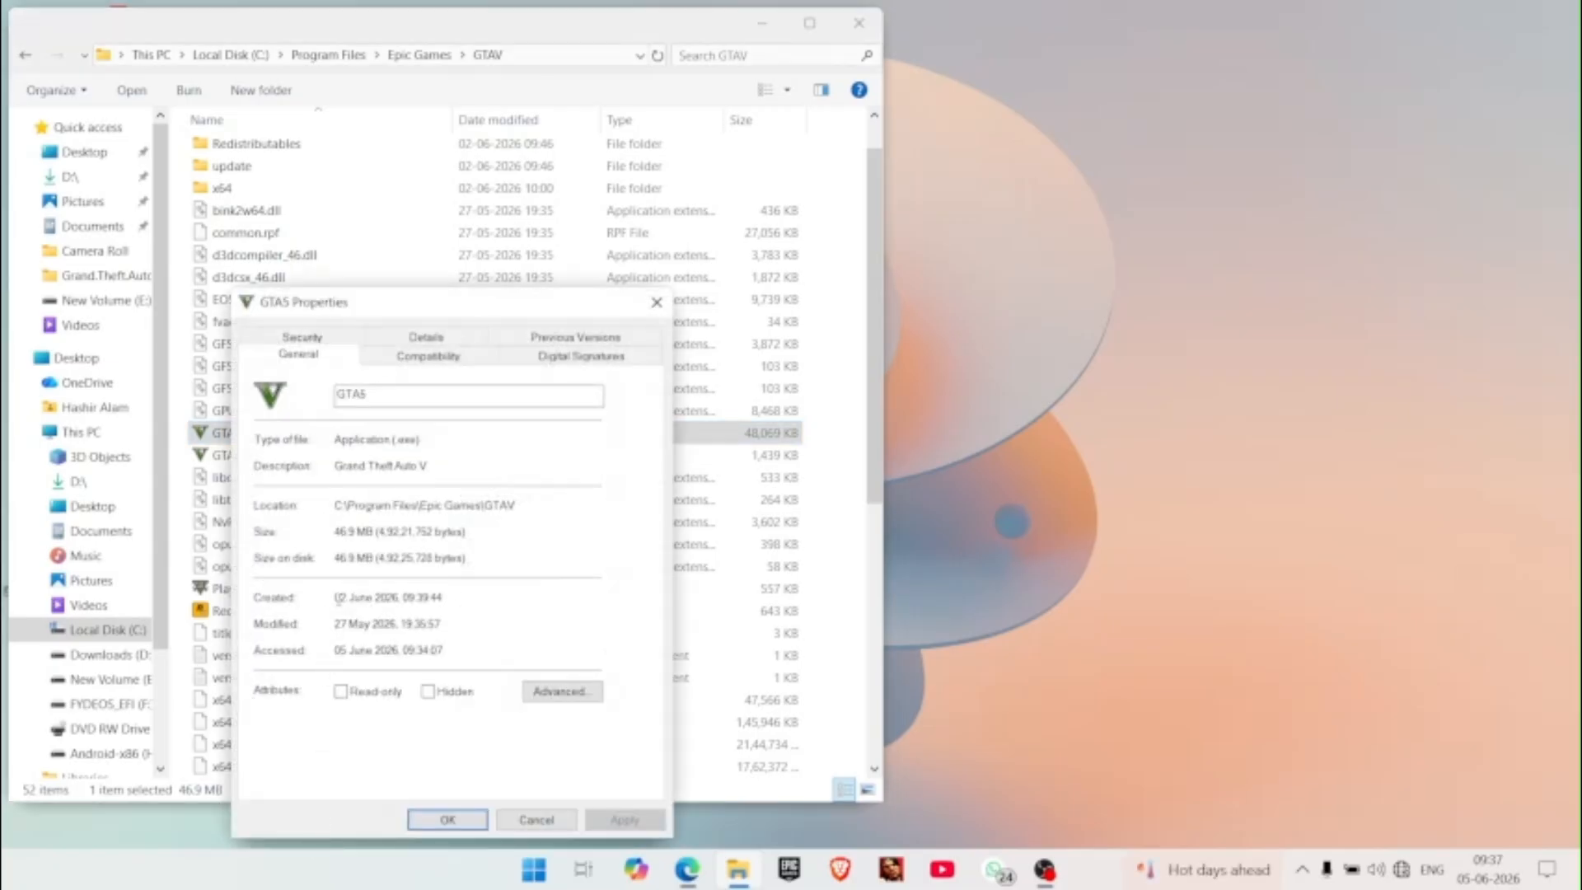
click(426, 337)
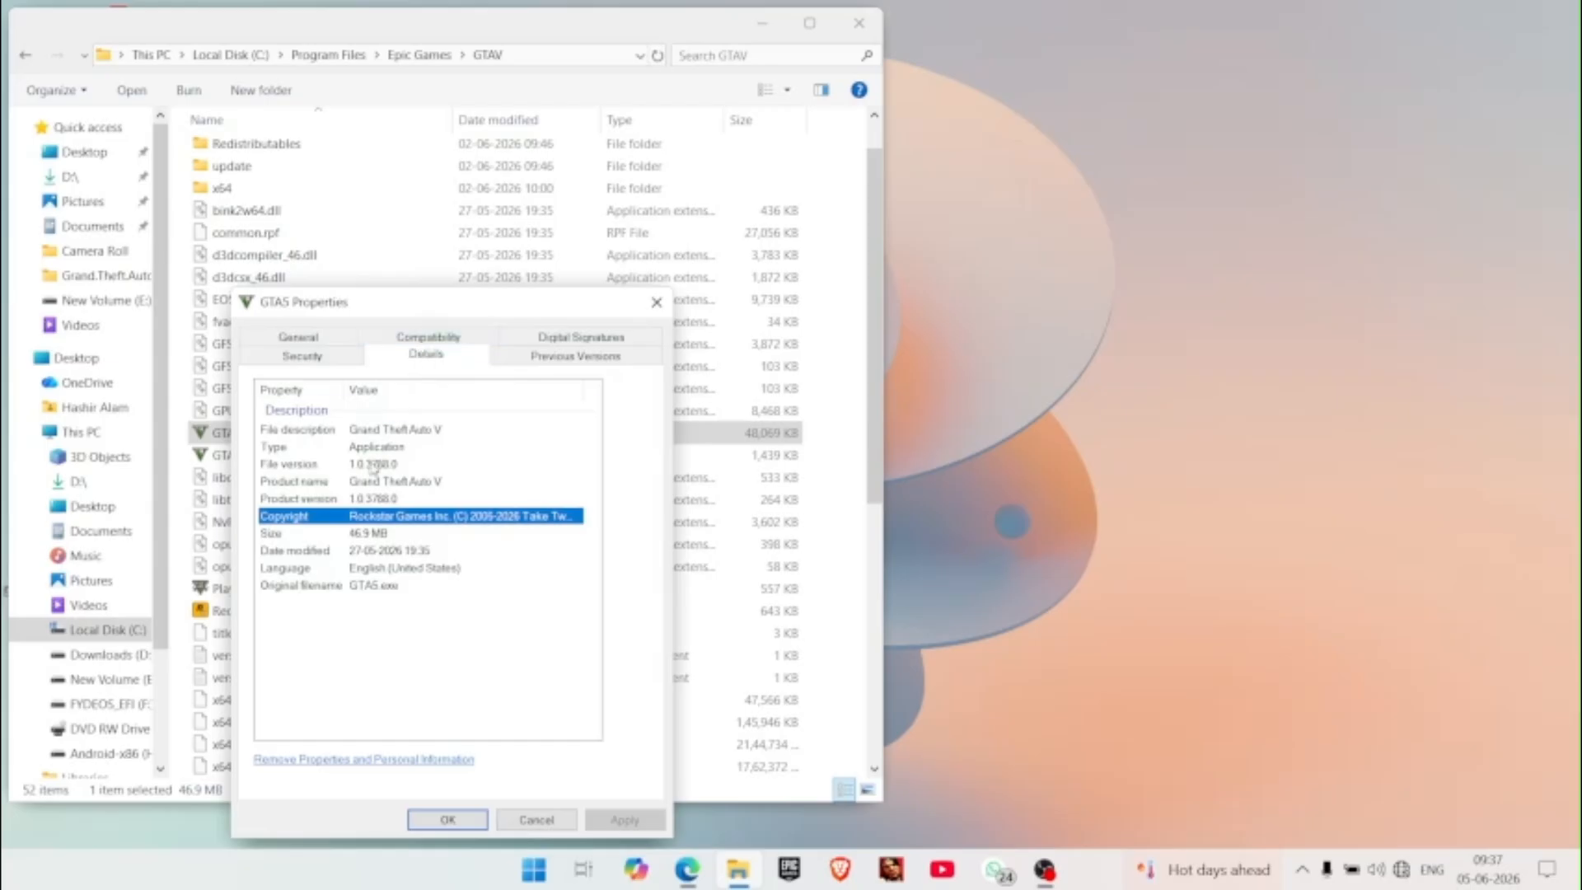
click(365, 466)
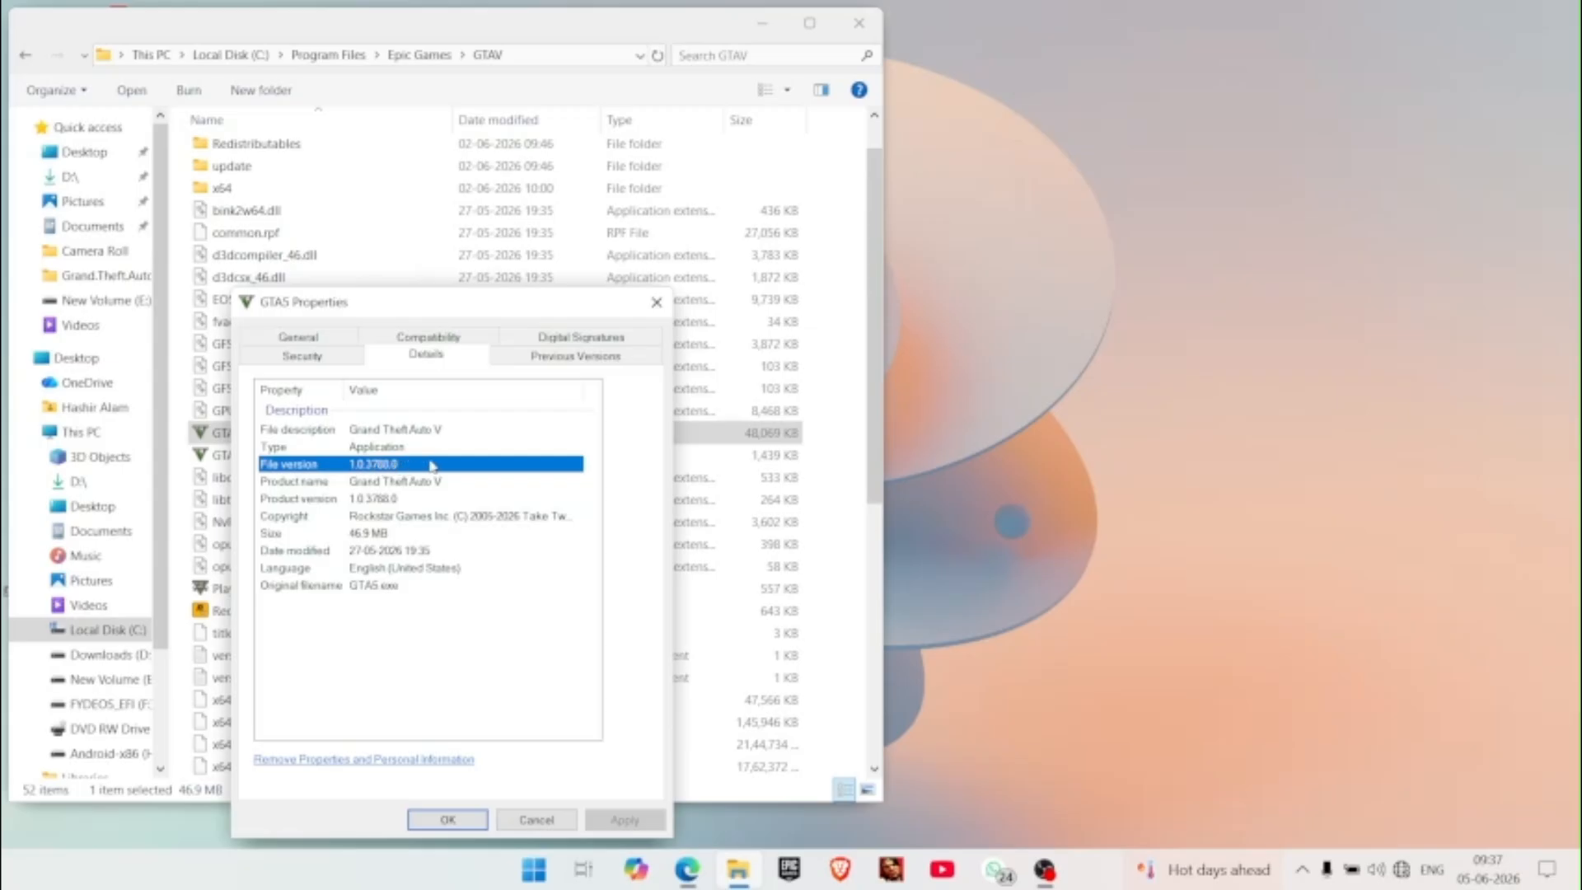
click(656, 303)
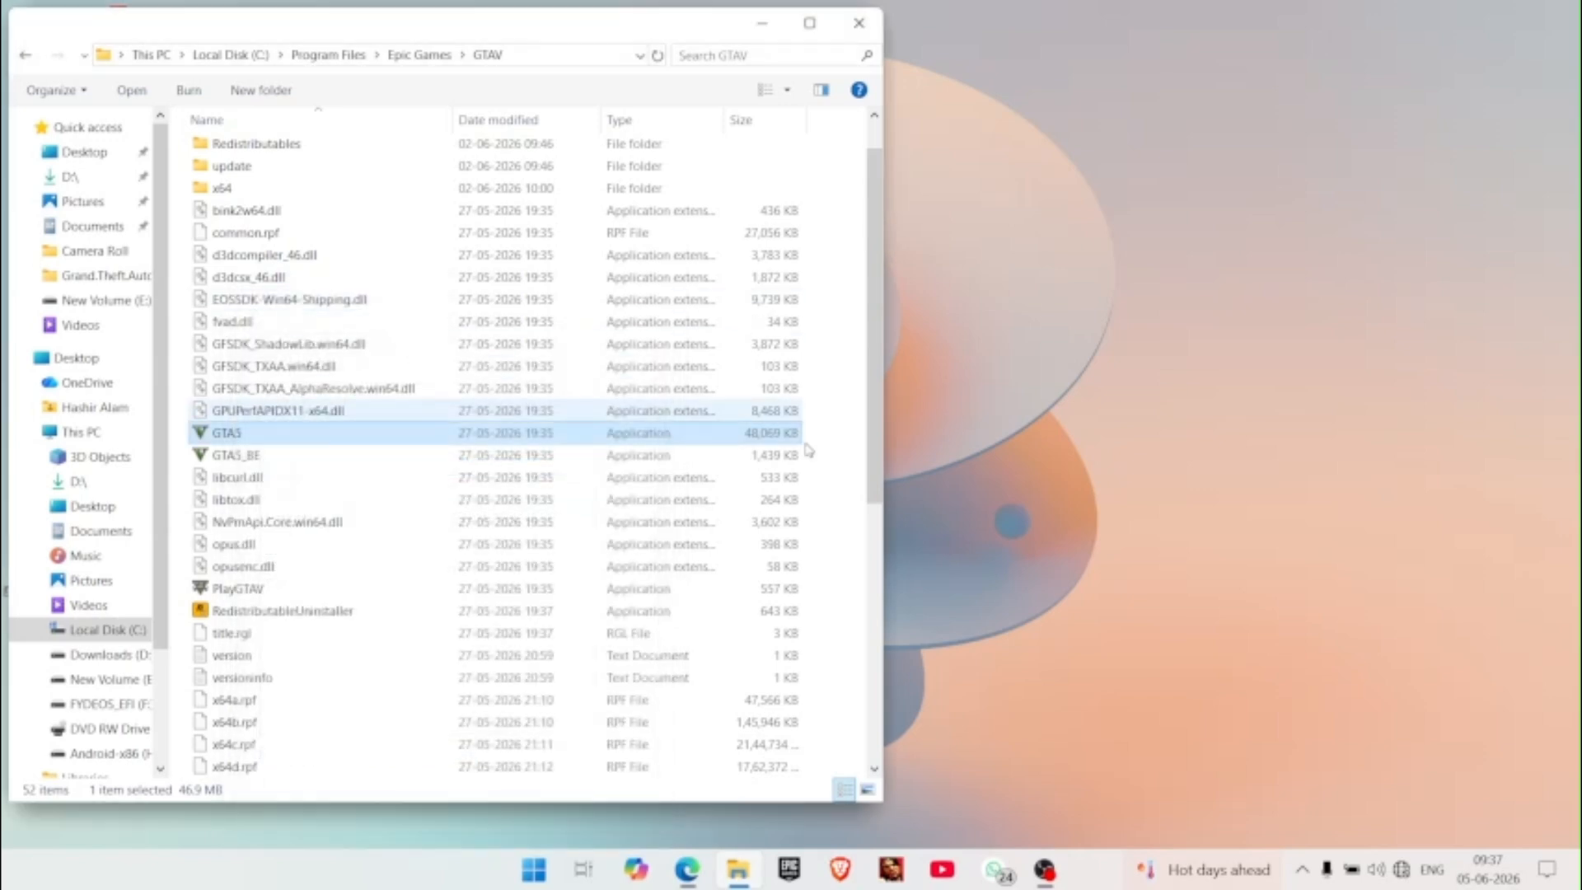
- Switch to Edge and examine the downloadable ScriptHookV versions on the gta5mod.net Script Hook V page
mouse_move(703, 858)
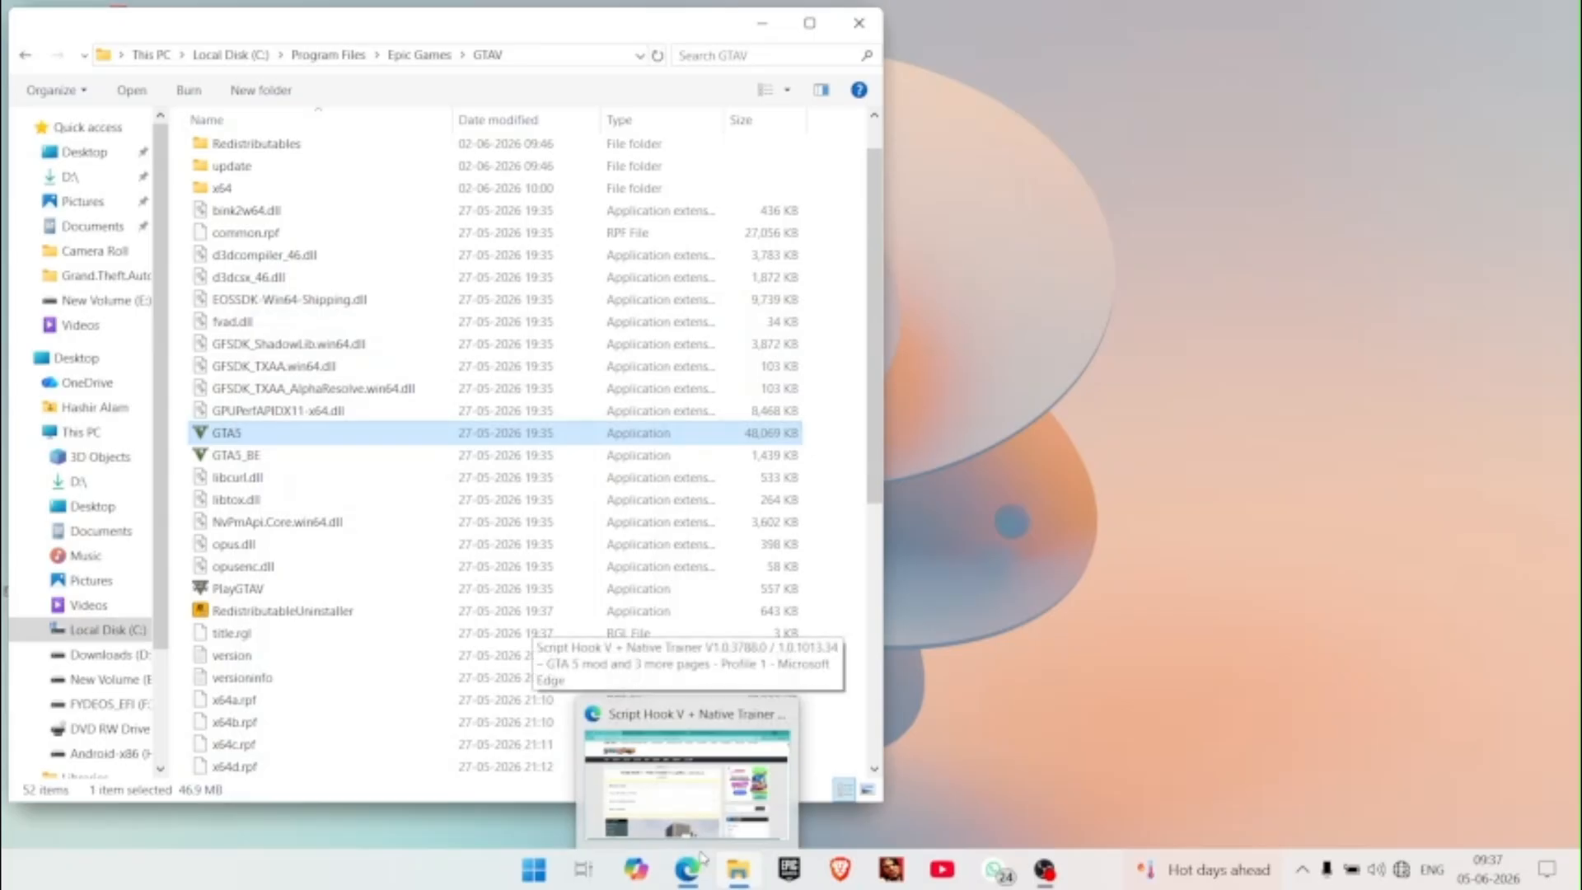
click(703, 858)
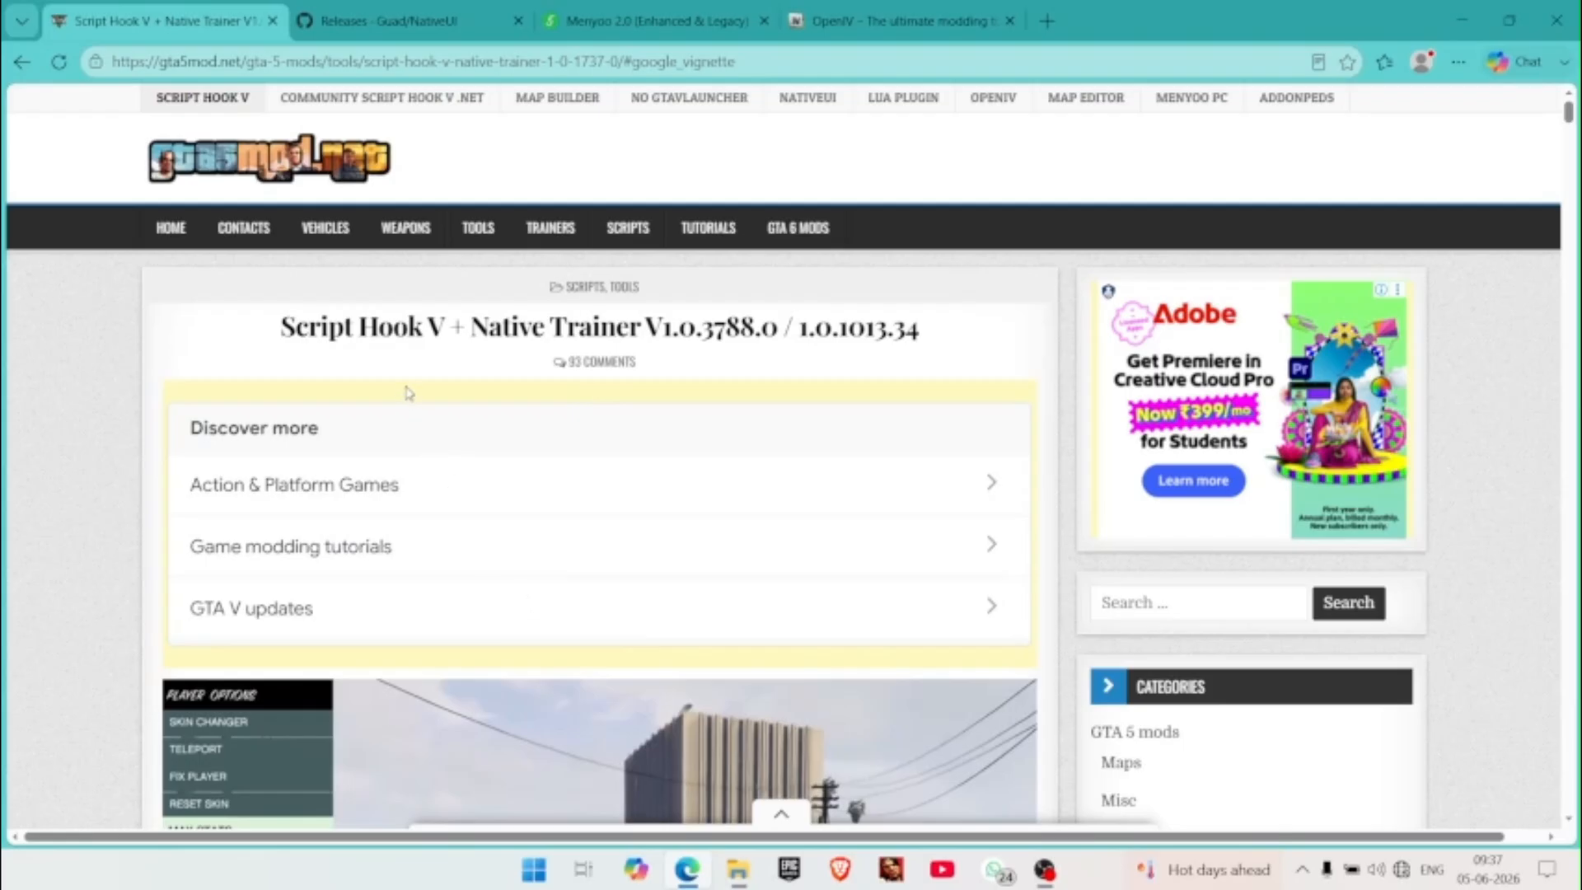
scroll(391, 343, down, 1)
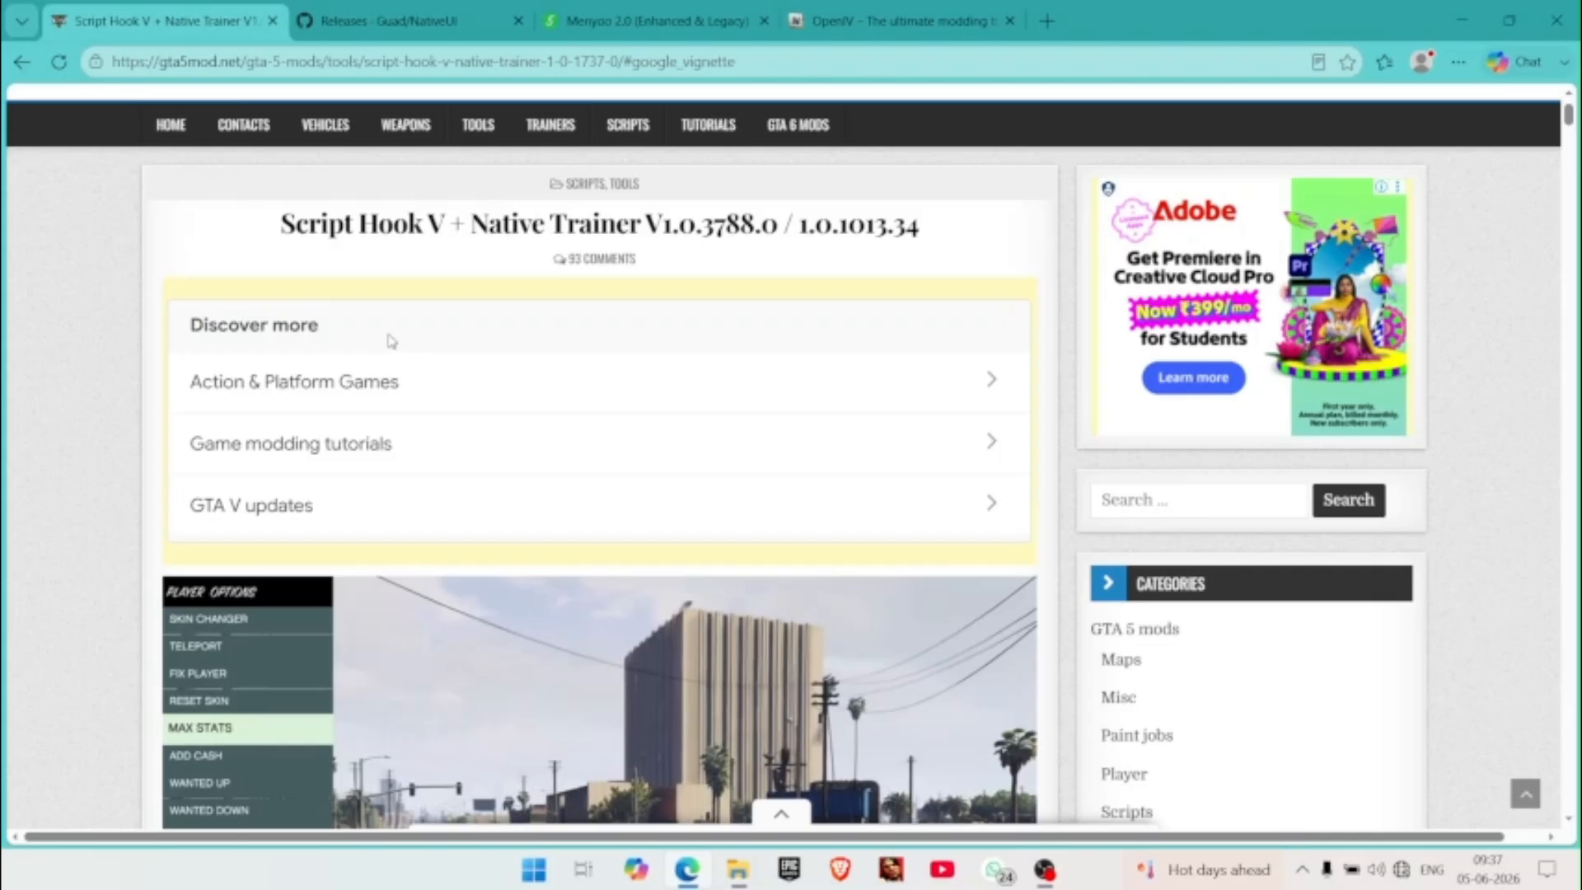
scroll(391, 341, down, 15)
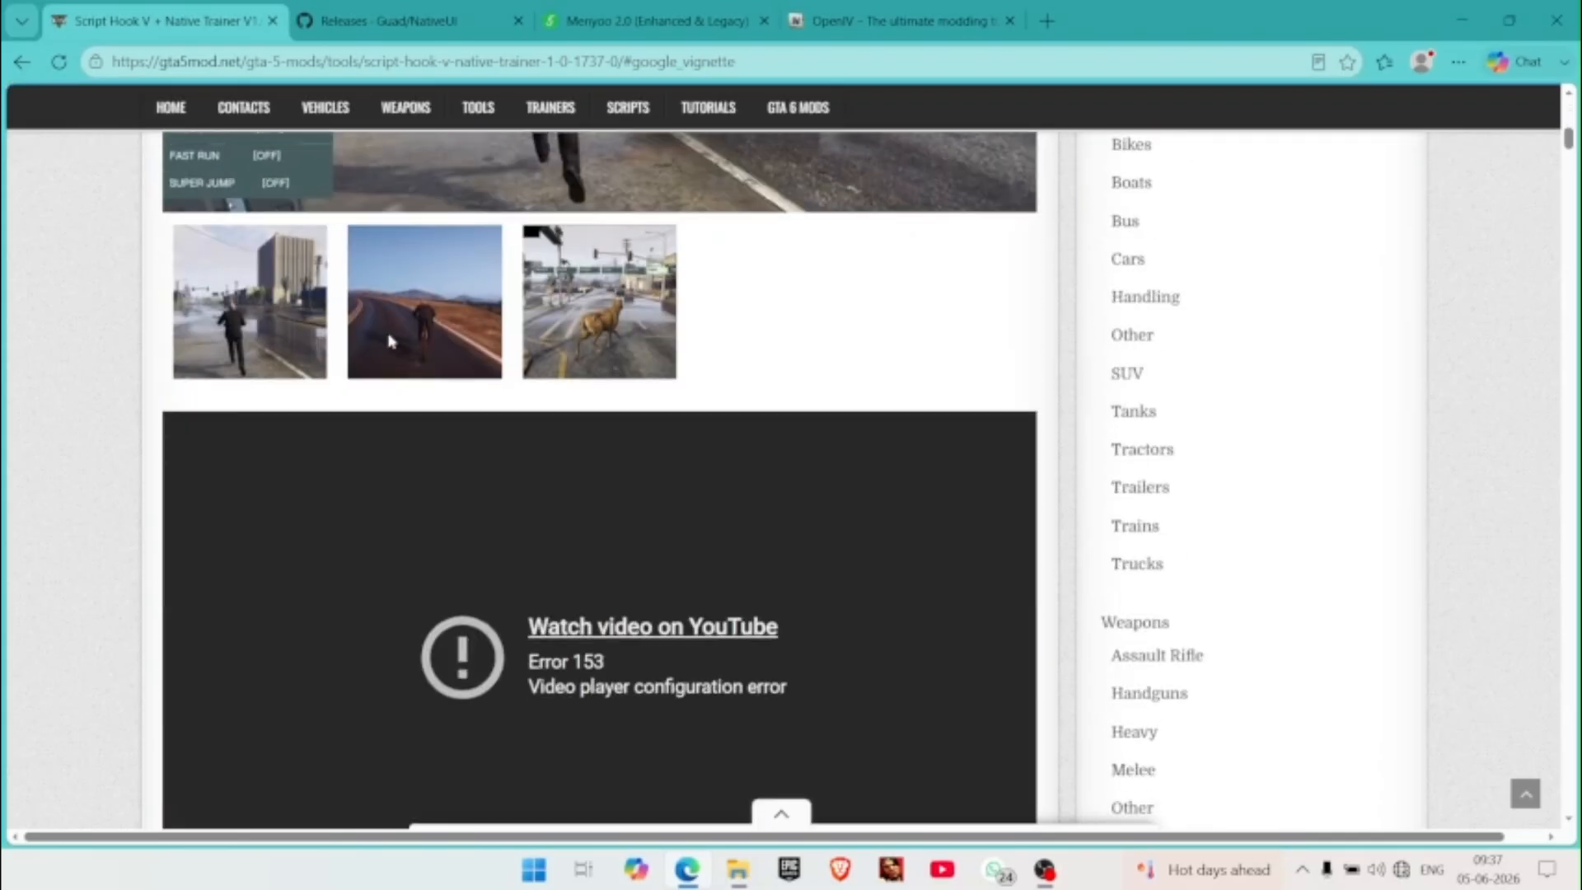
scroll(390, 339, down, 10)
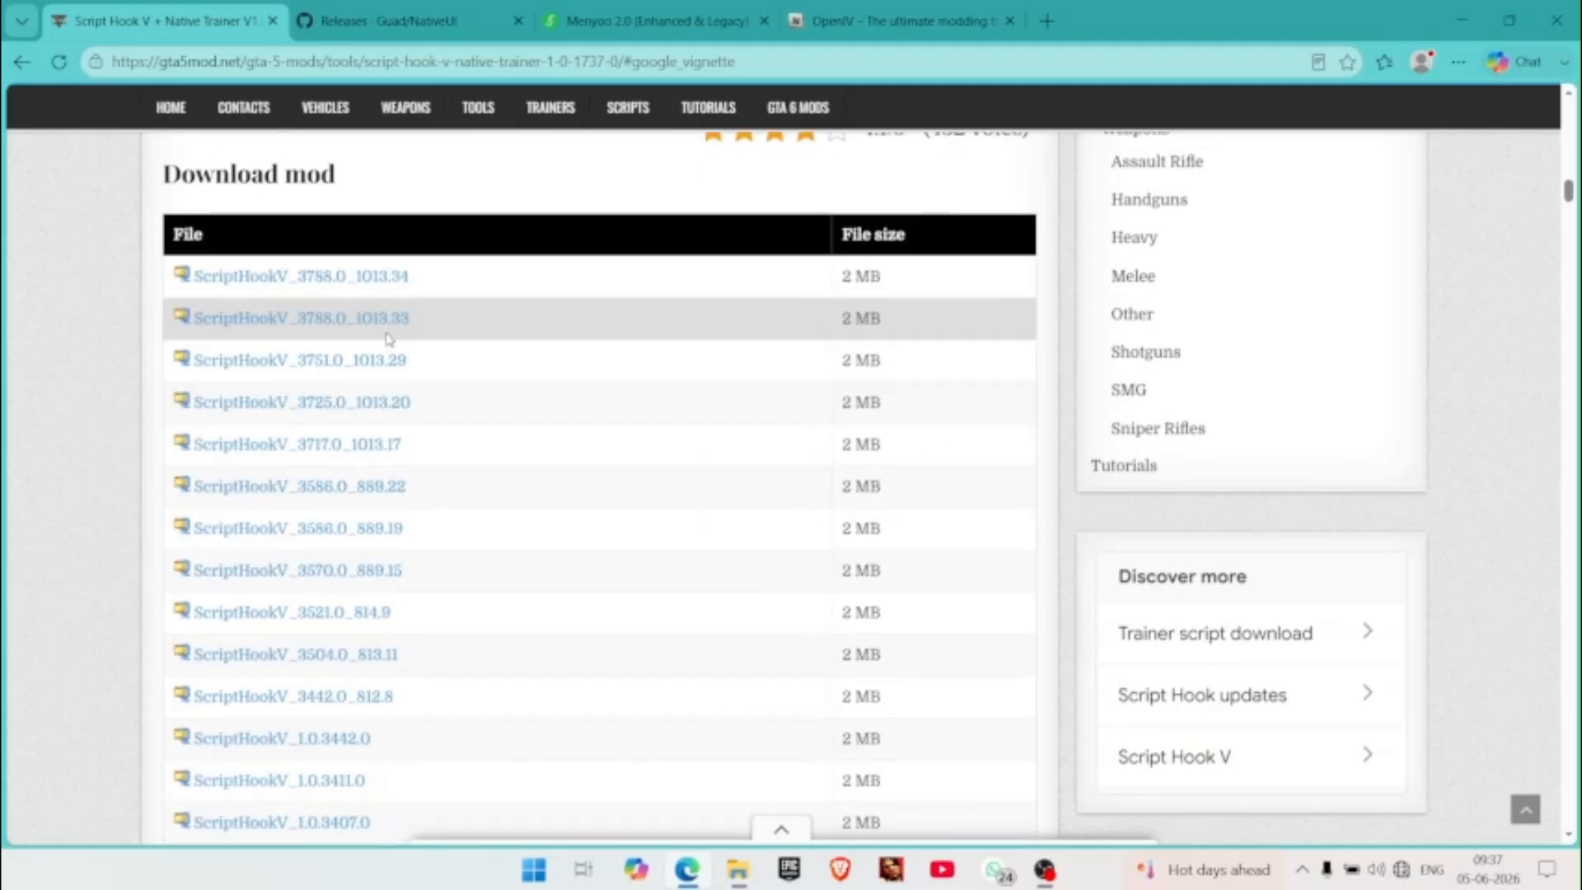
scroll(329, 626, down, 7)
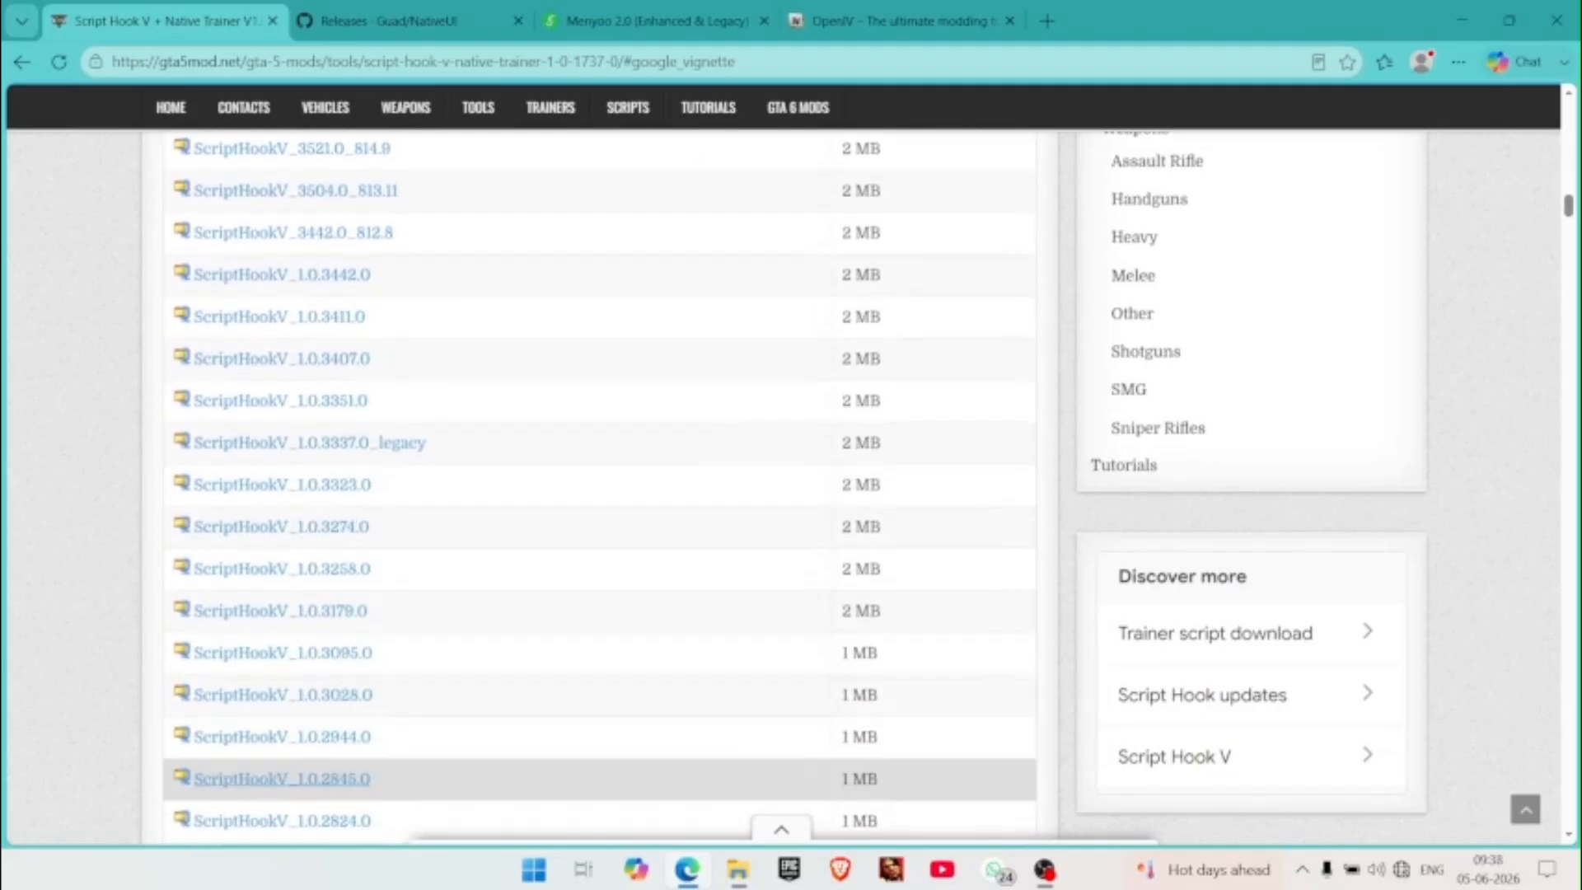
scroll(338, 659, up, 4)
scroll(343, 537, up, 5)
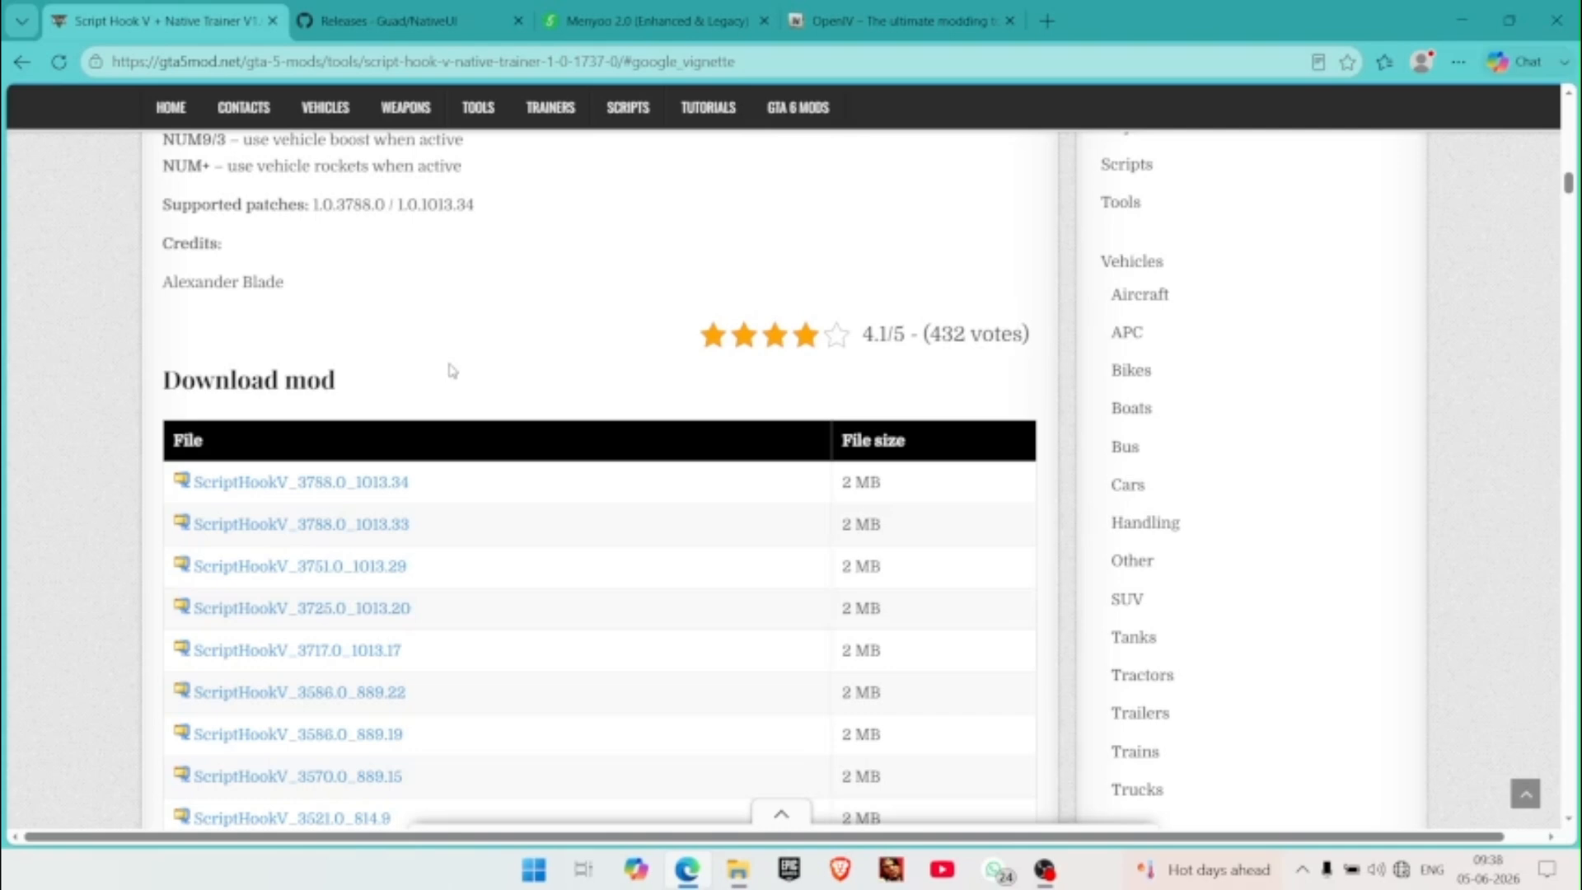
- Download Release.zip of NativeUI 1.9.1 from GitHub and the OpenIV 4.1 installer from openiv.com
click(414, 23)
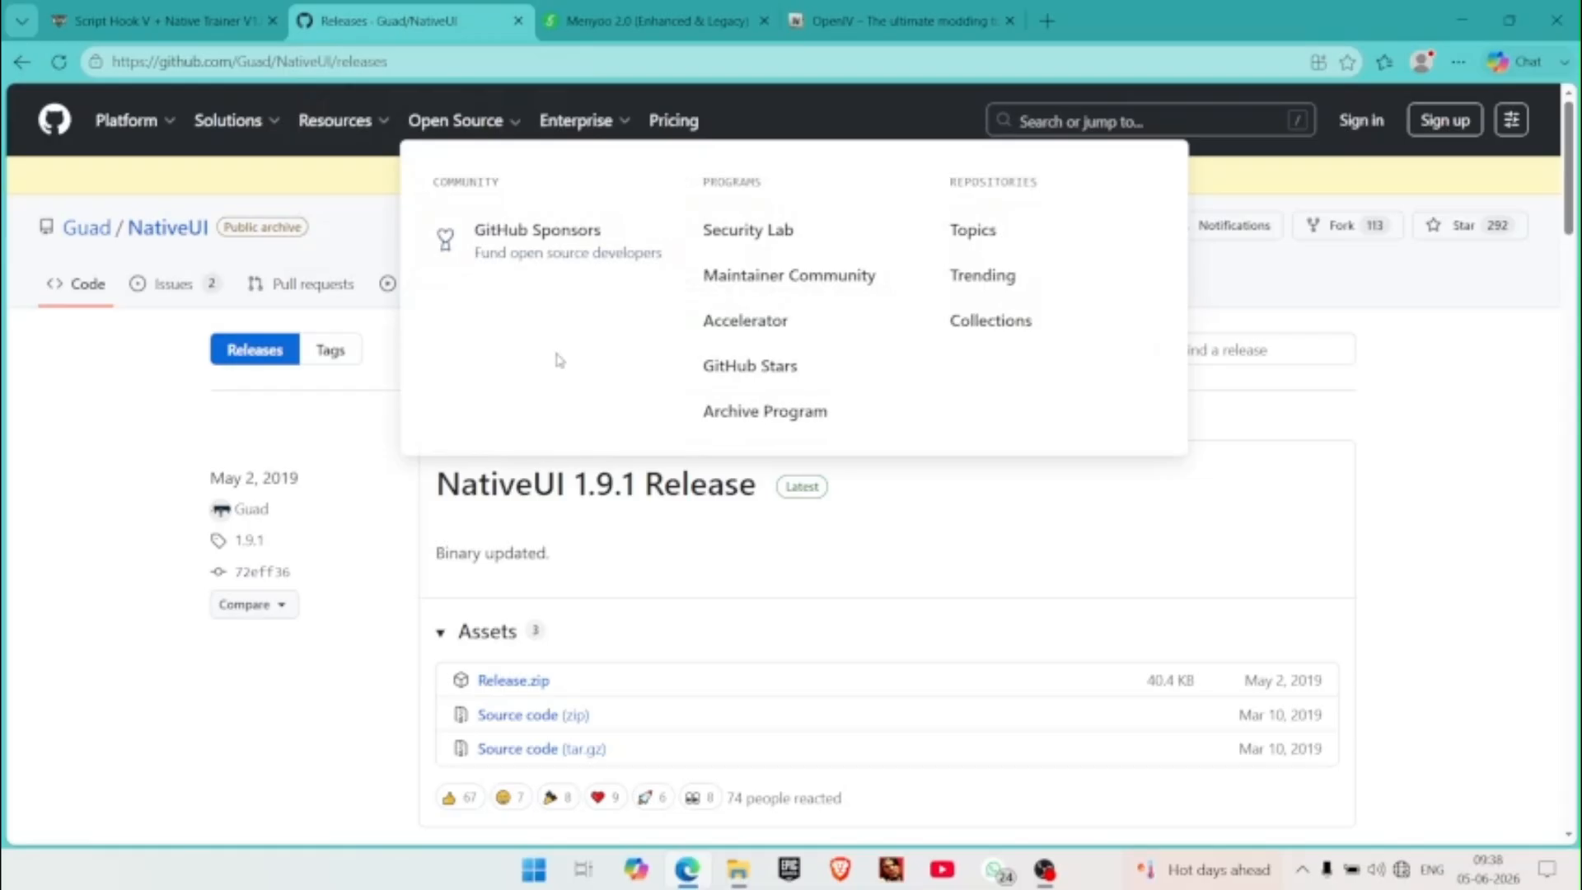
scroll(482, 437, down, 1)
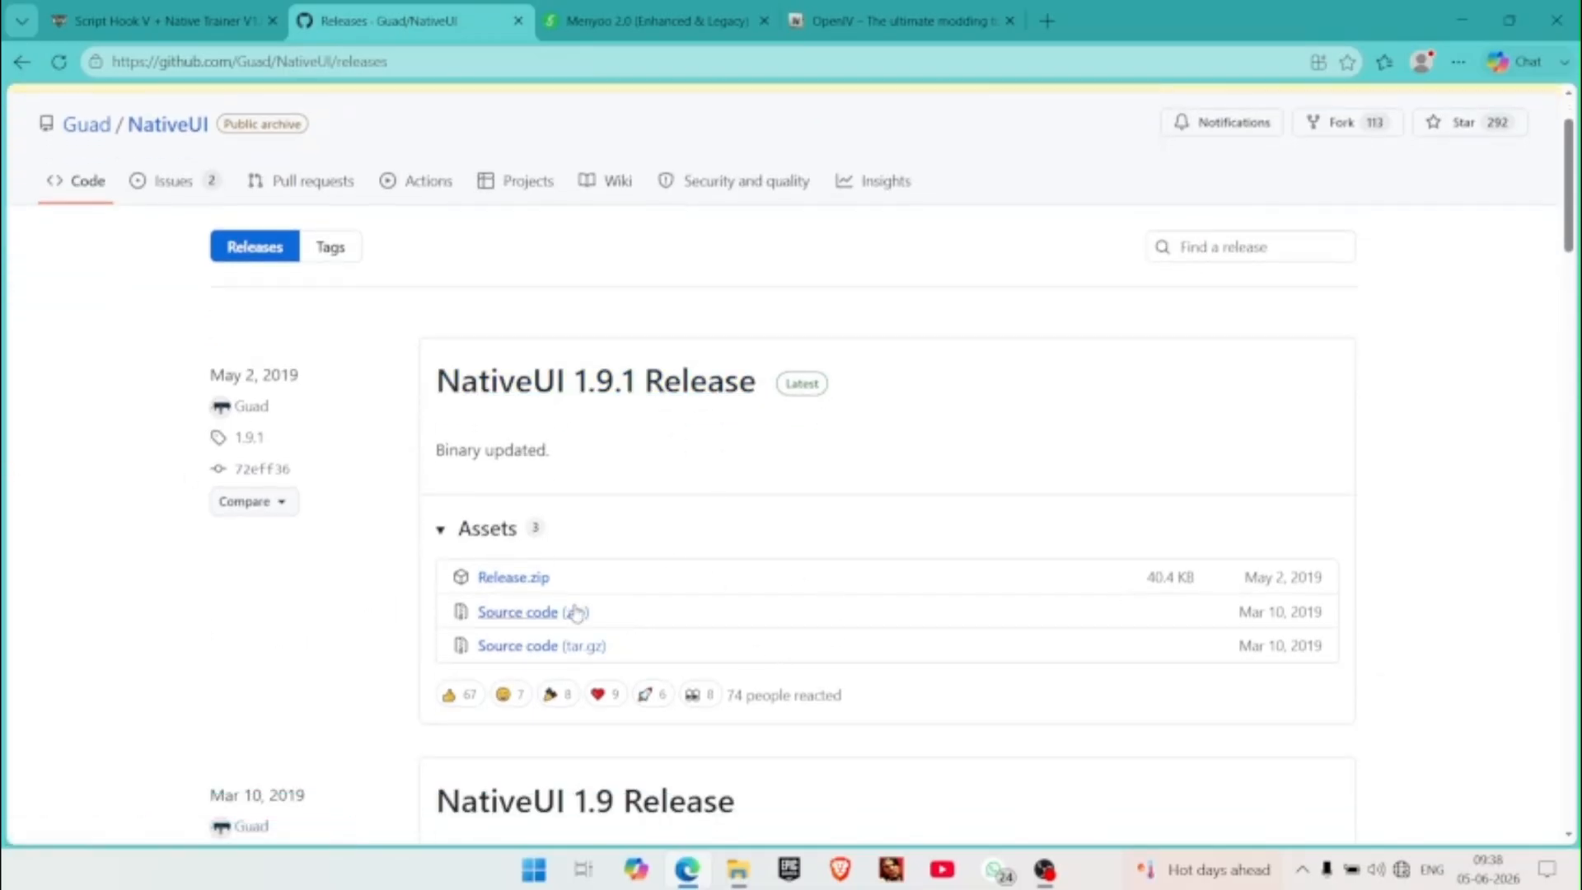
click(535, 580)
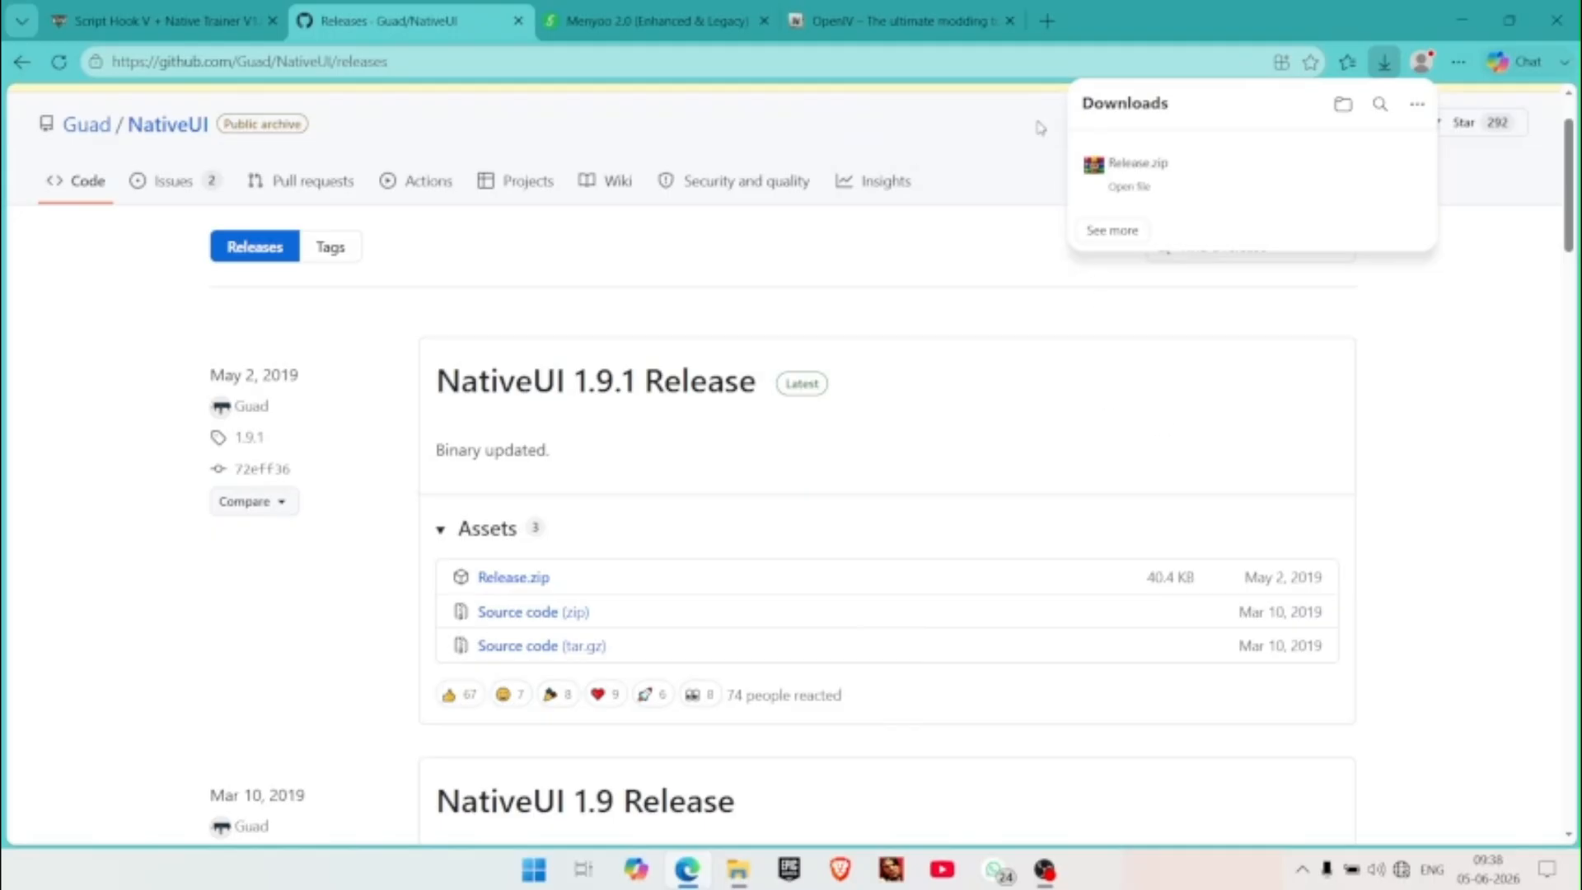
click(924, 9)
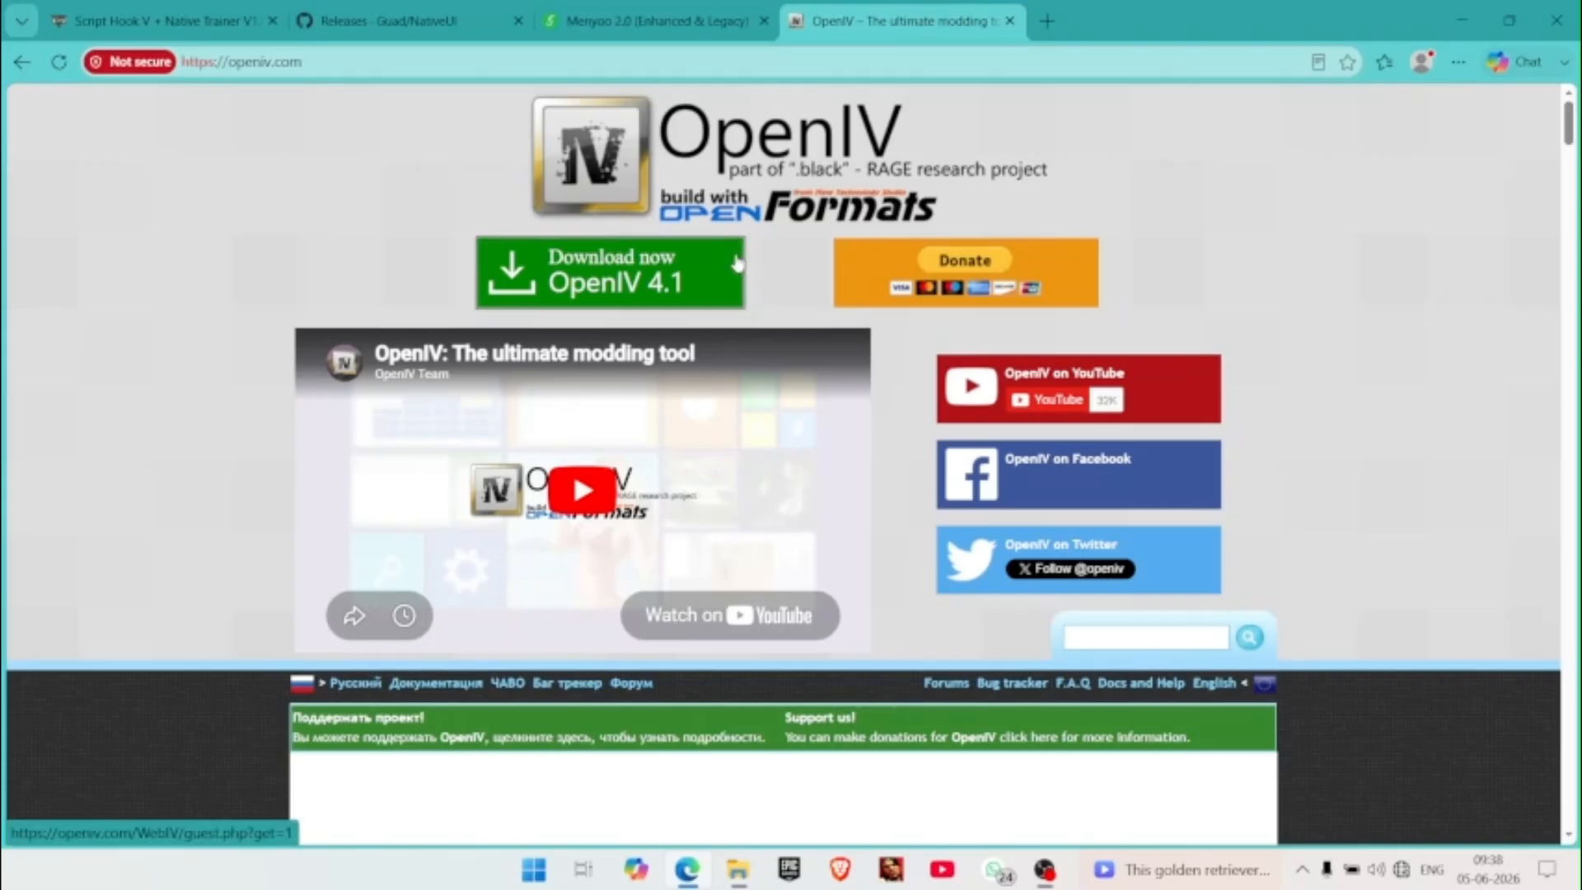
click(632, 283)
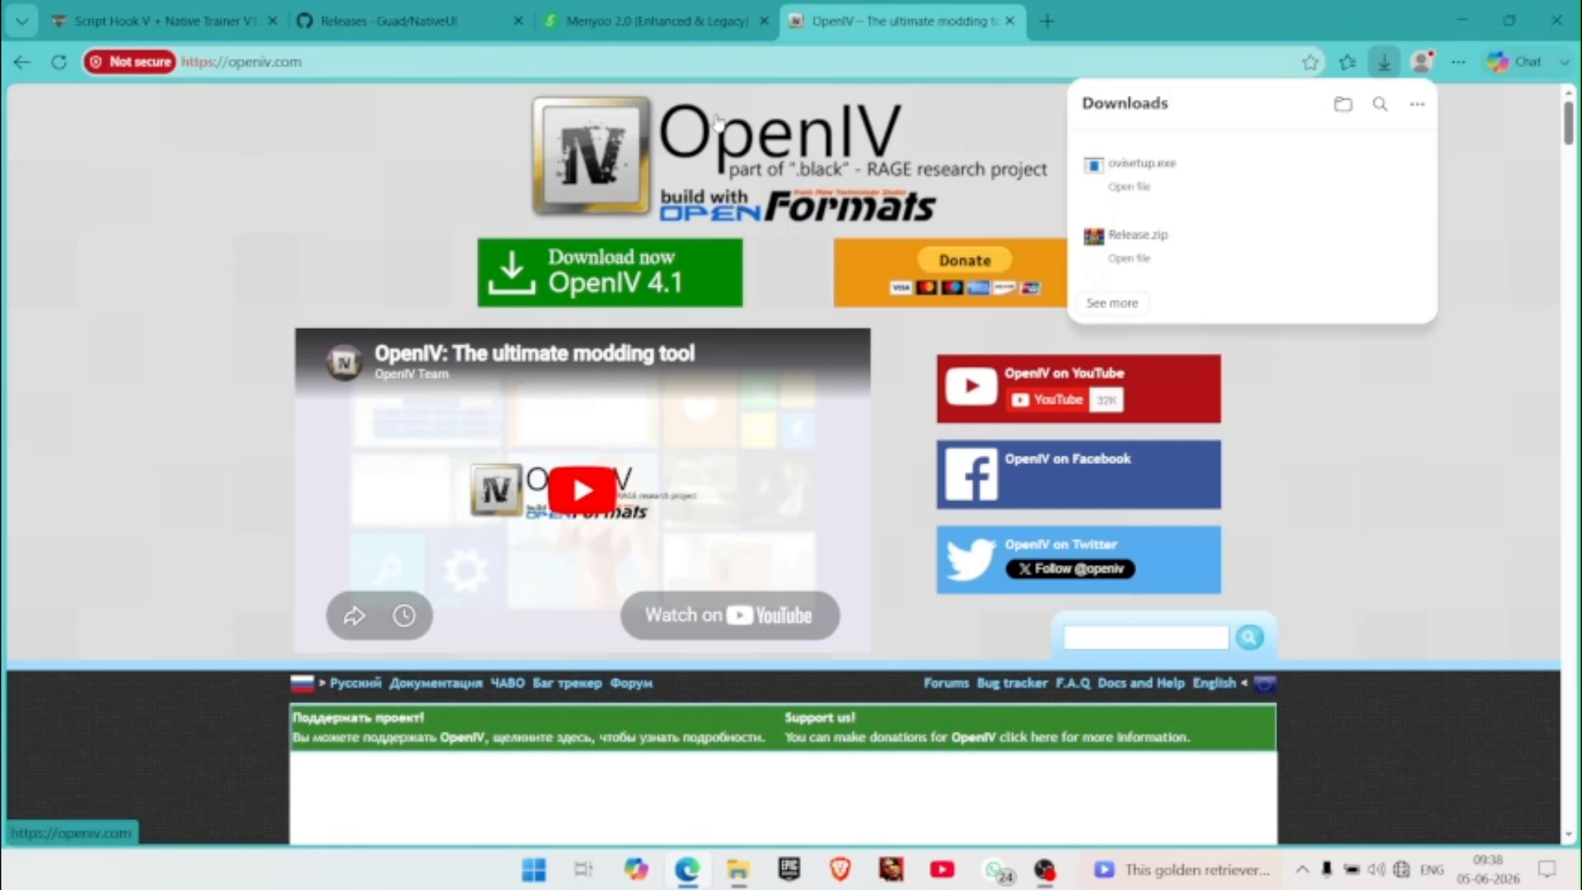
- Start downloading Menyoo 2.0 (Enhanced & Legacy) 2.3.0 from the 5Mods page and pause the transfer
click(692, 37)
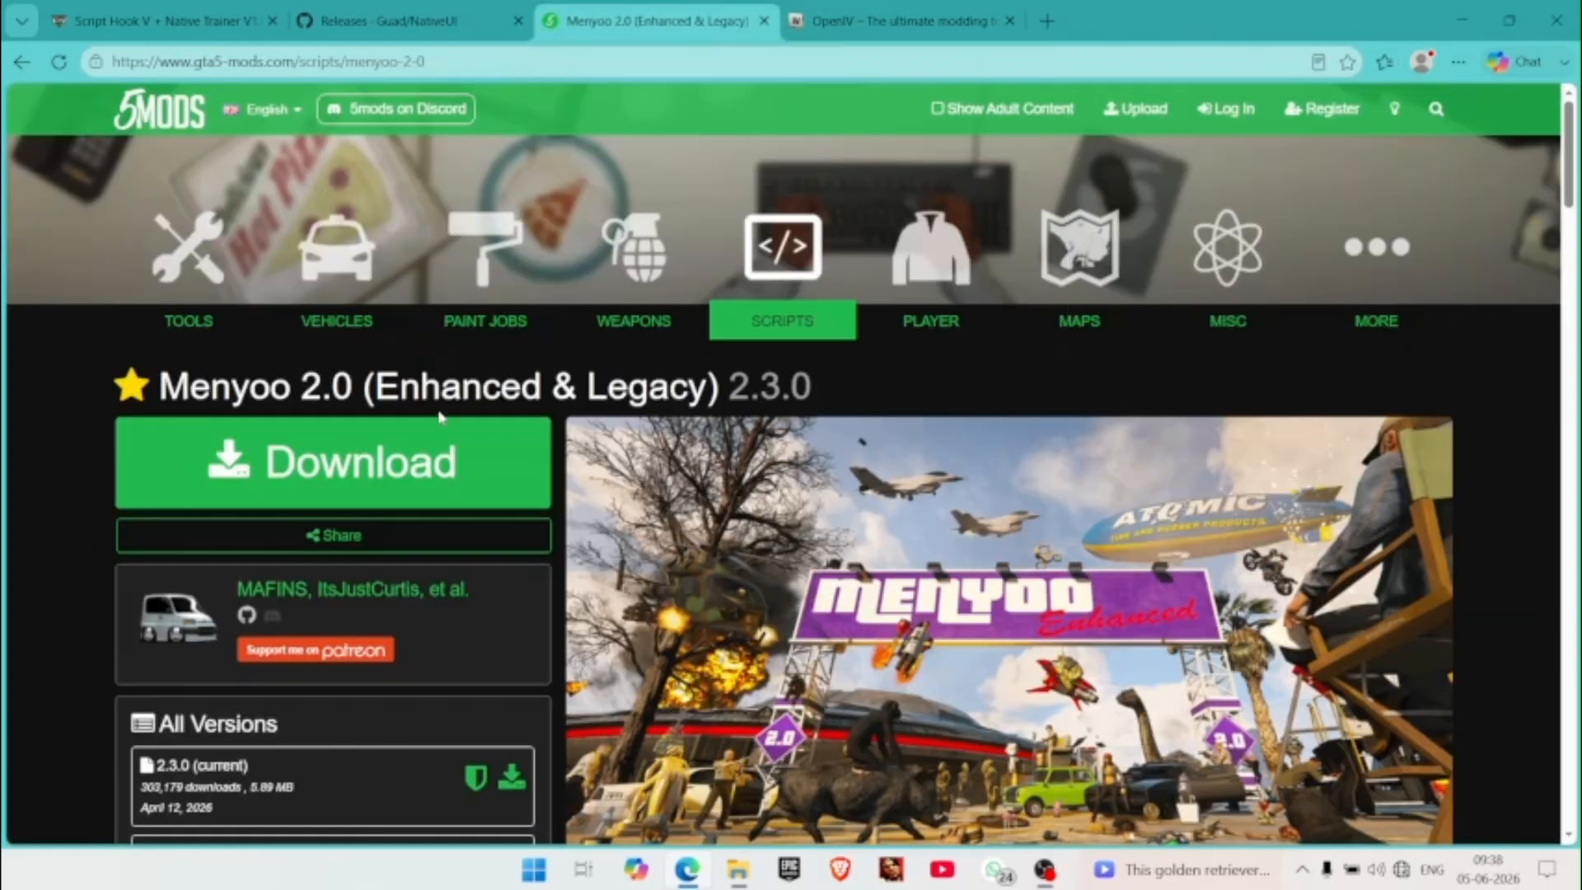
click(409, 492)
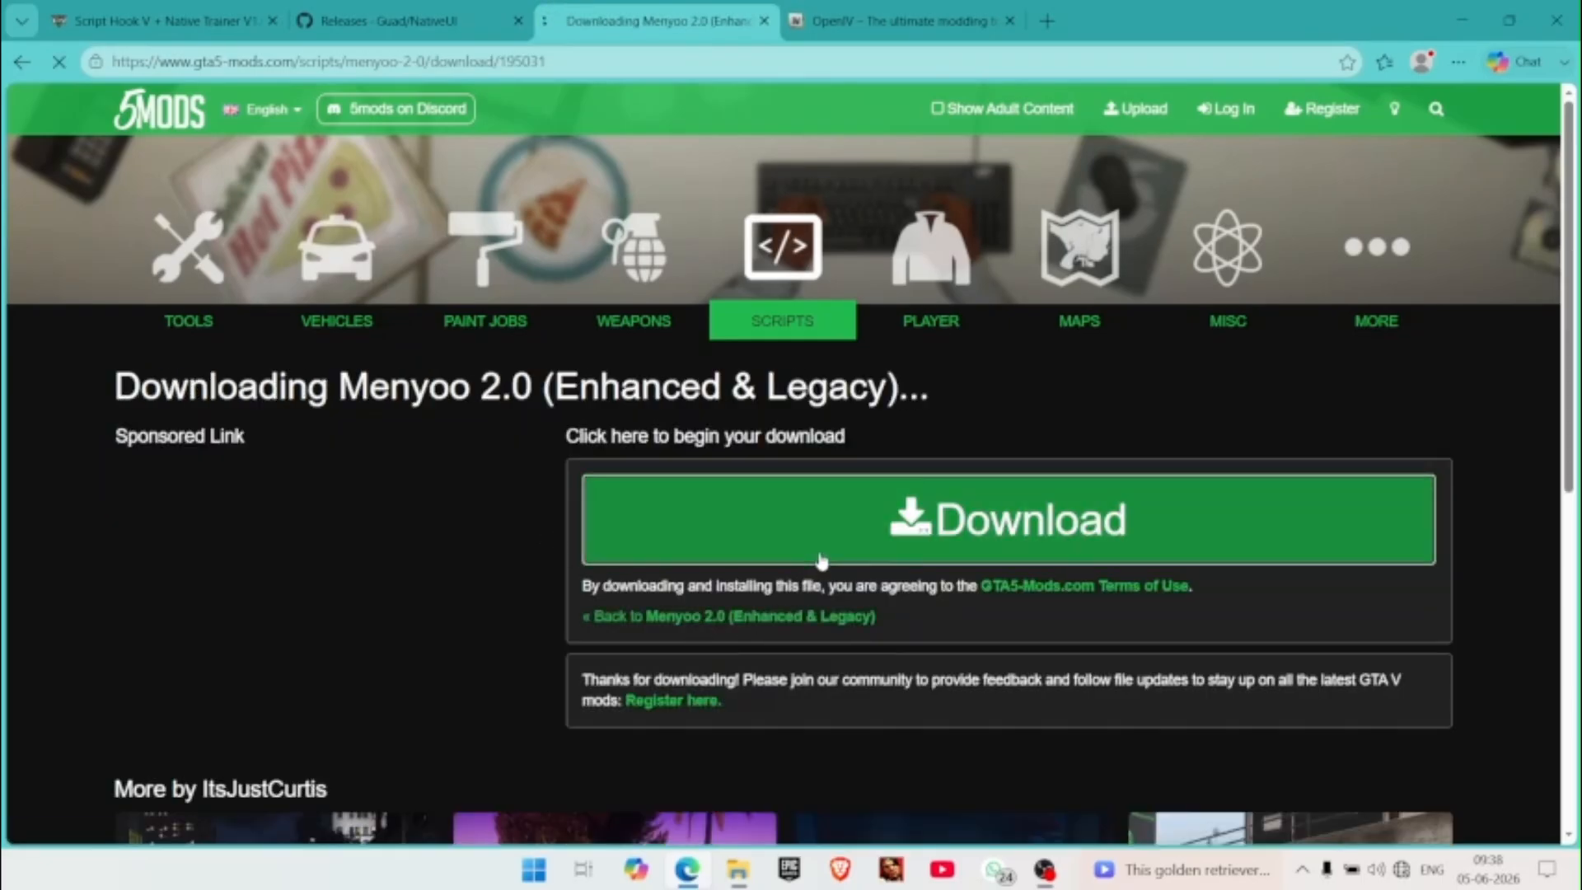
click(821, 561)
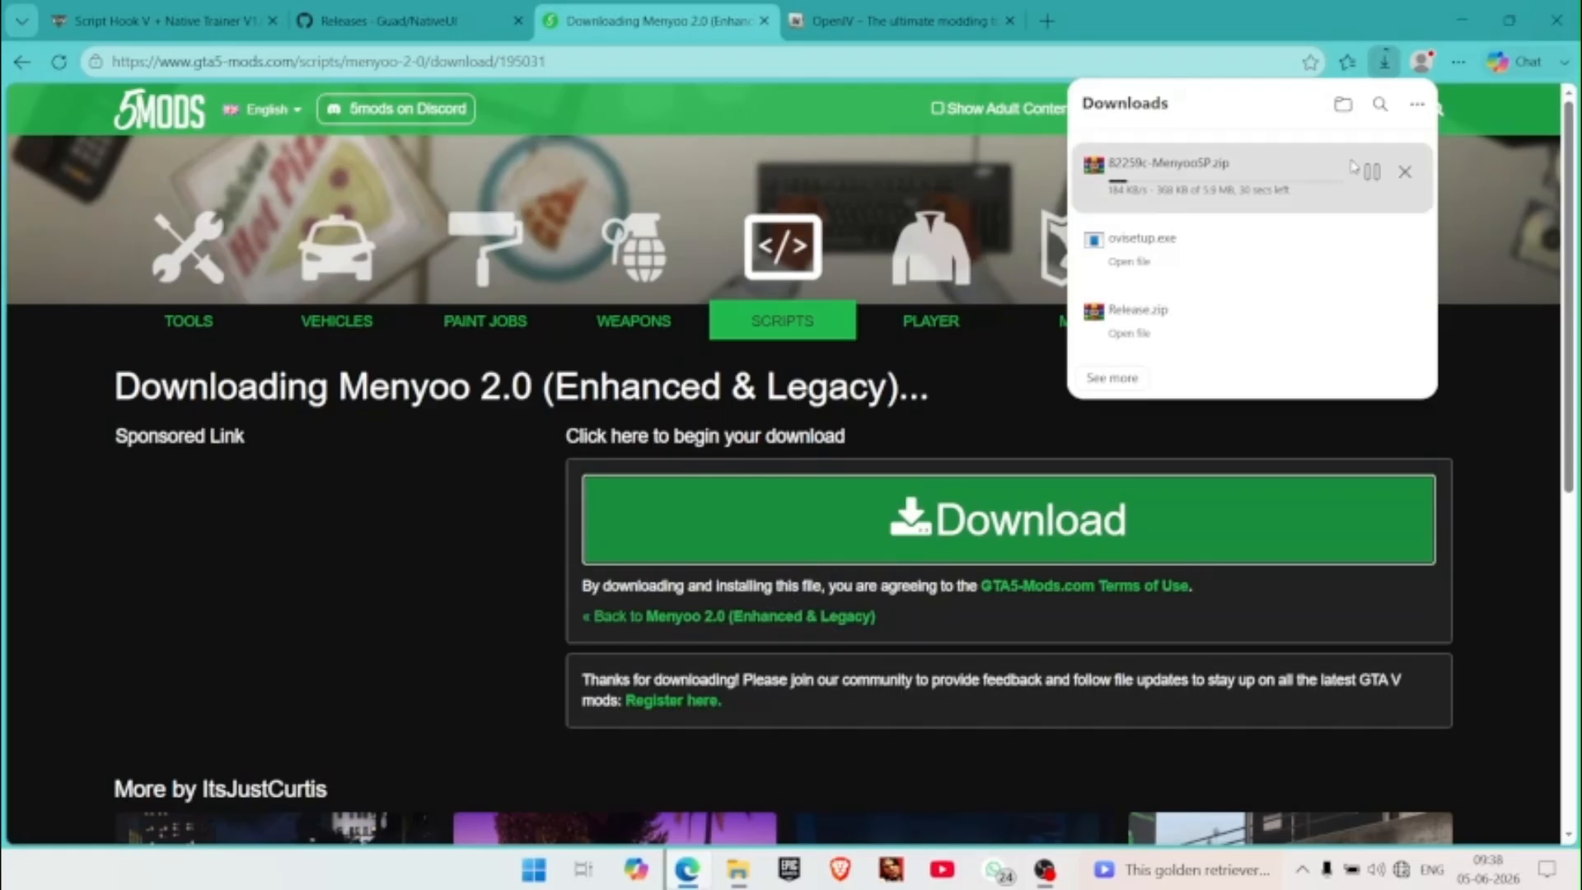
click(1370, 171)
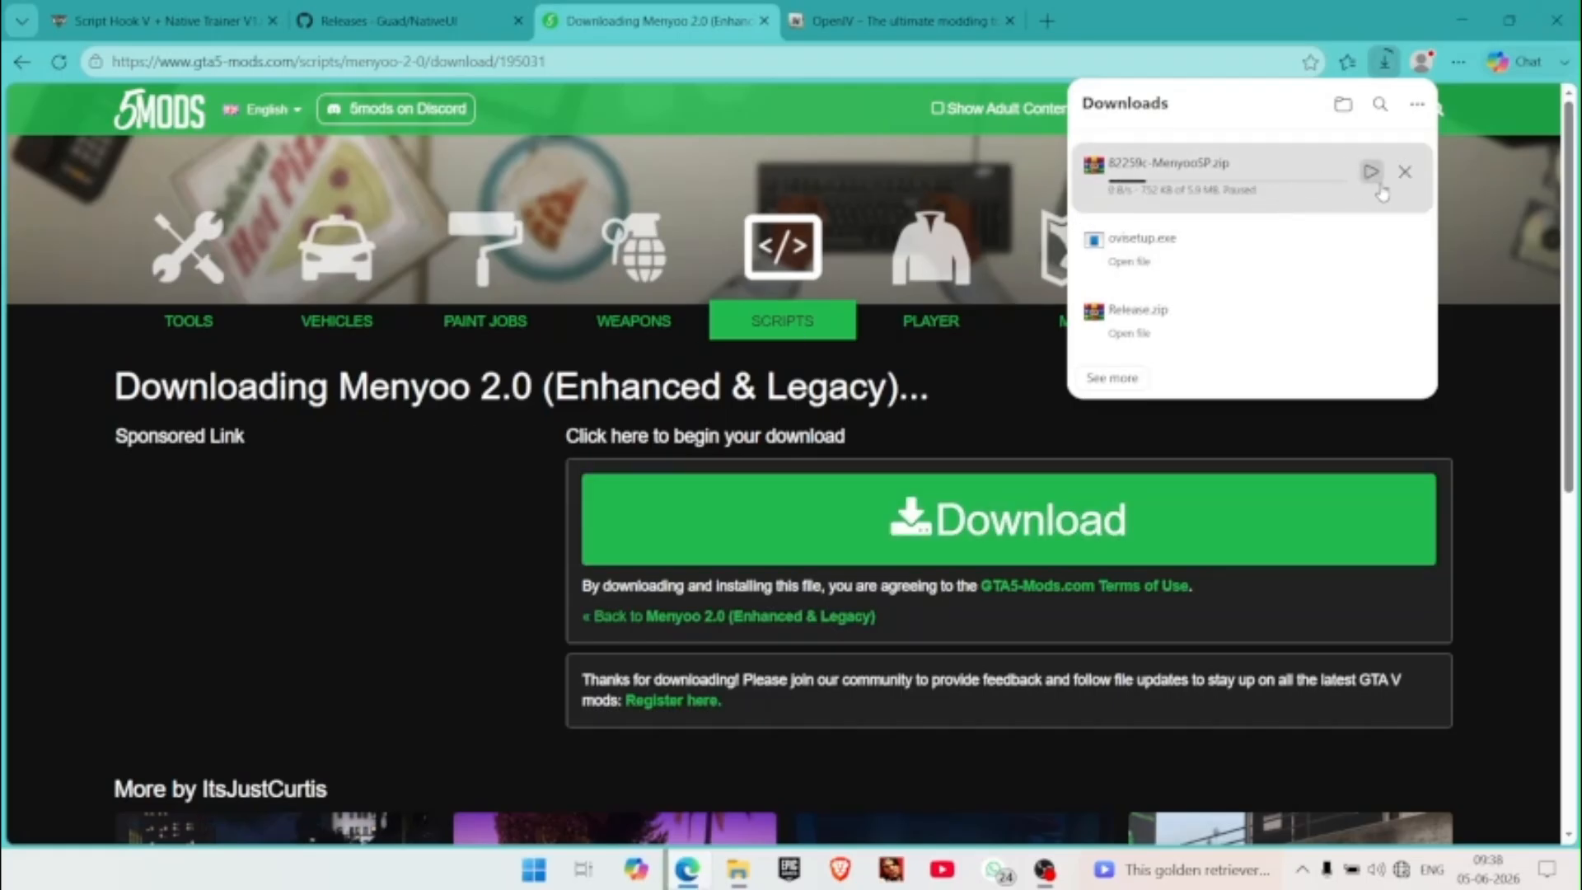
click(443, 516)
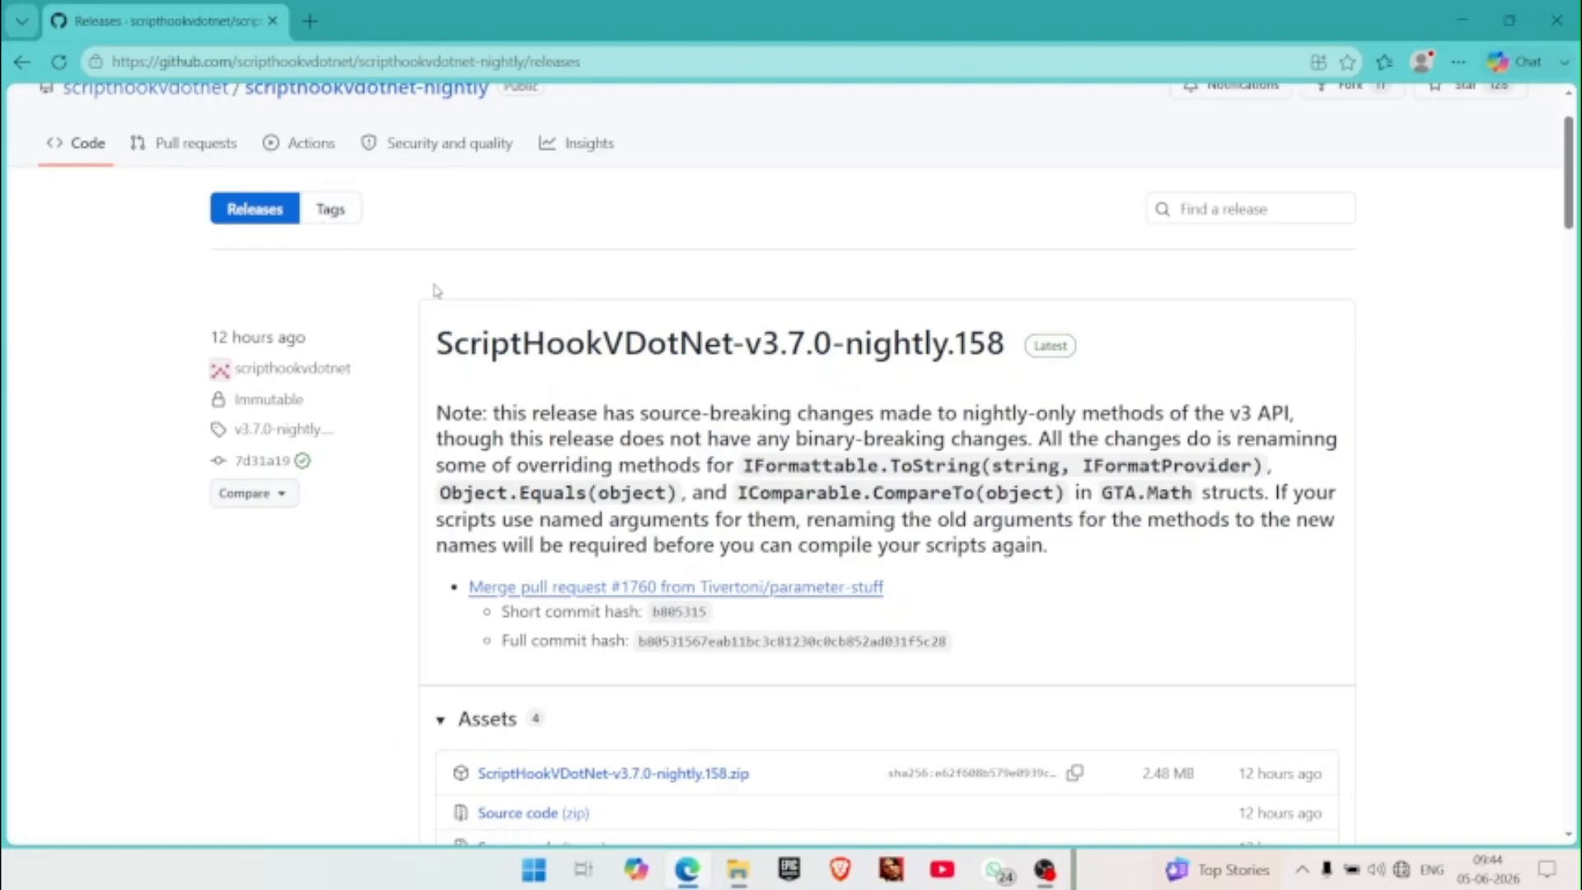
- Start downloading ScriptHookVDotNet-v3.7.0-nightly.158.zip from its GitHub releases page and cancel that download
scroll(437, 290, down, 2)
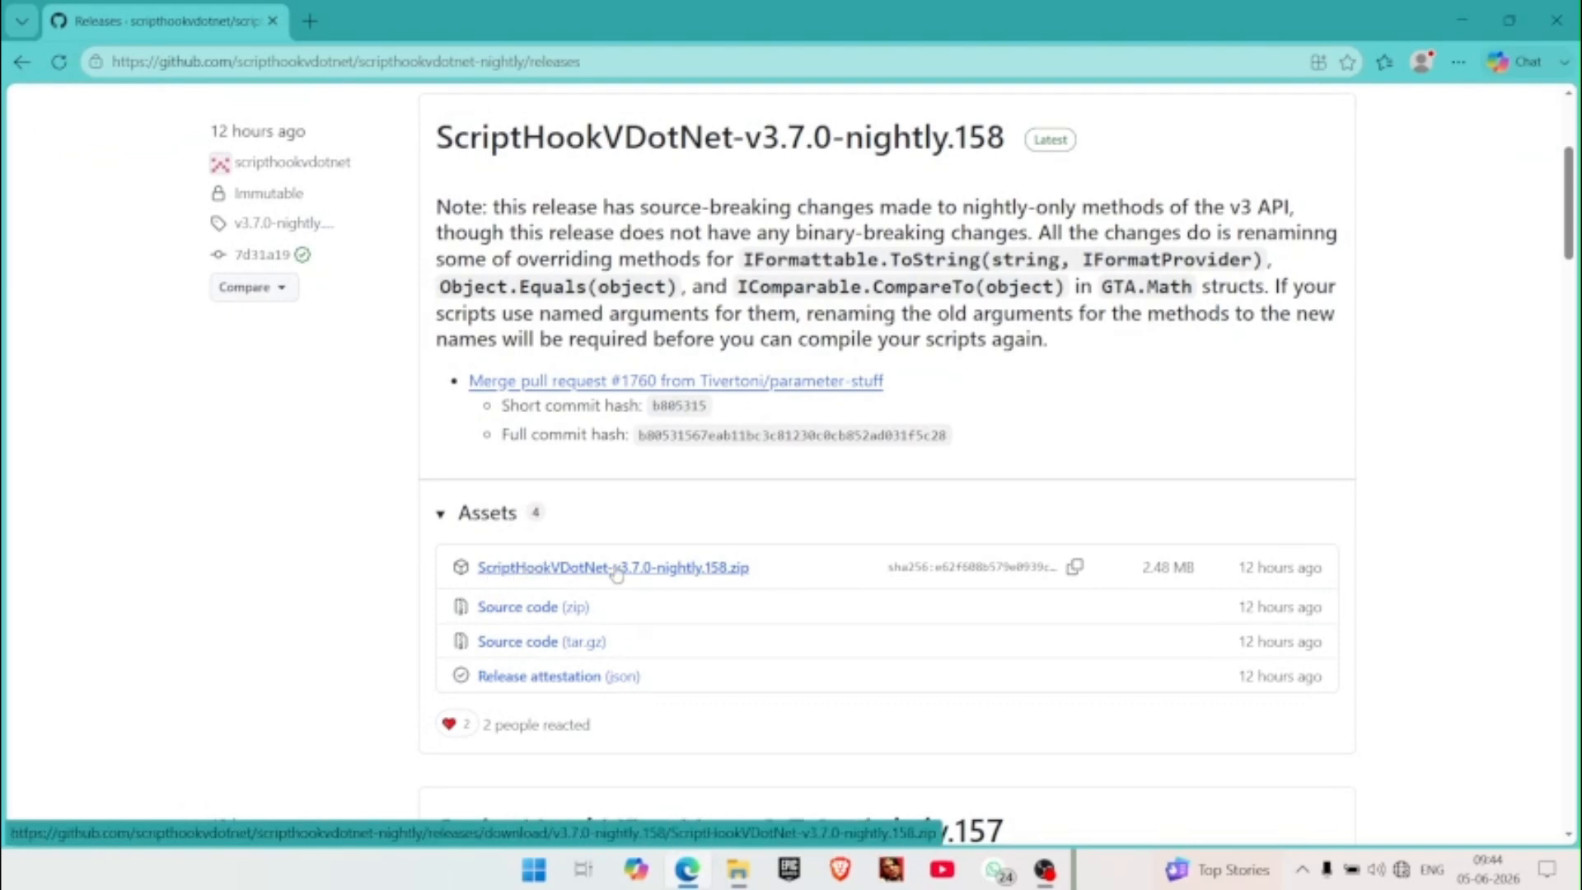
click(712, 576)
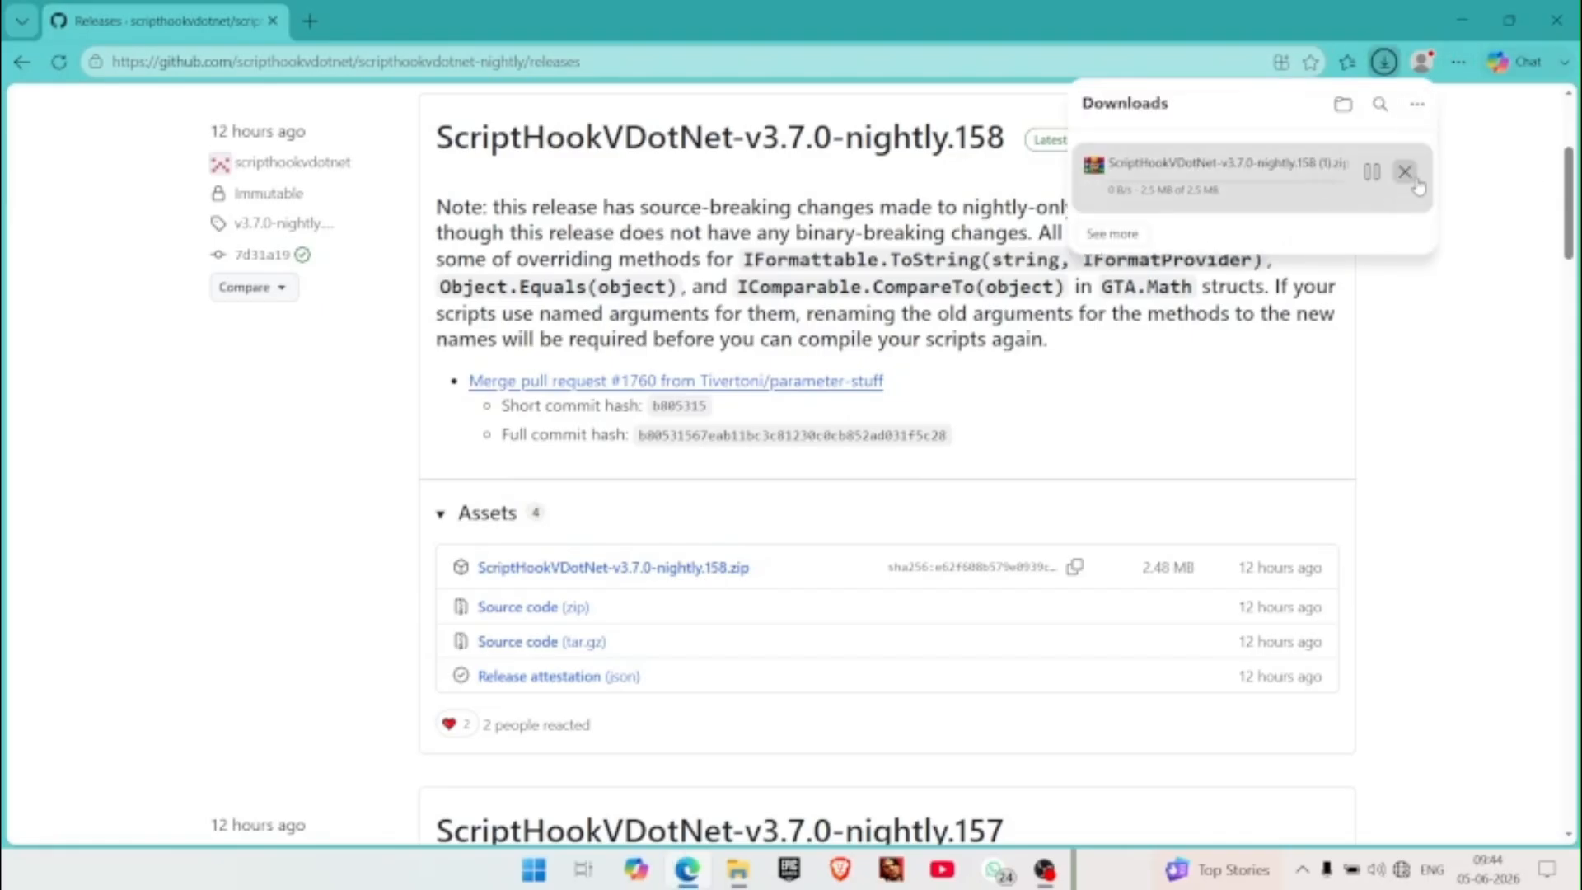
click(1404, 171)
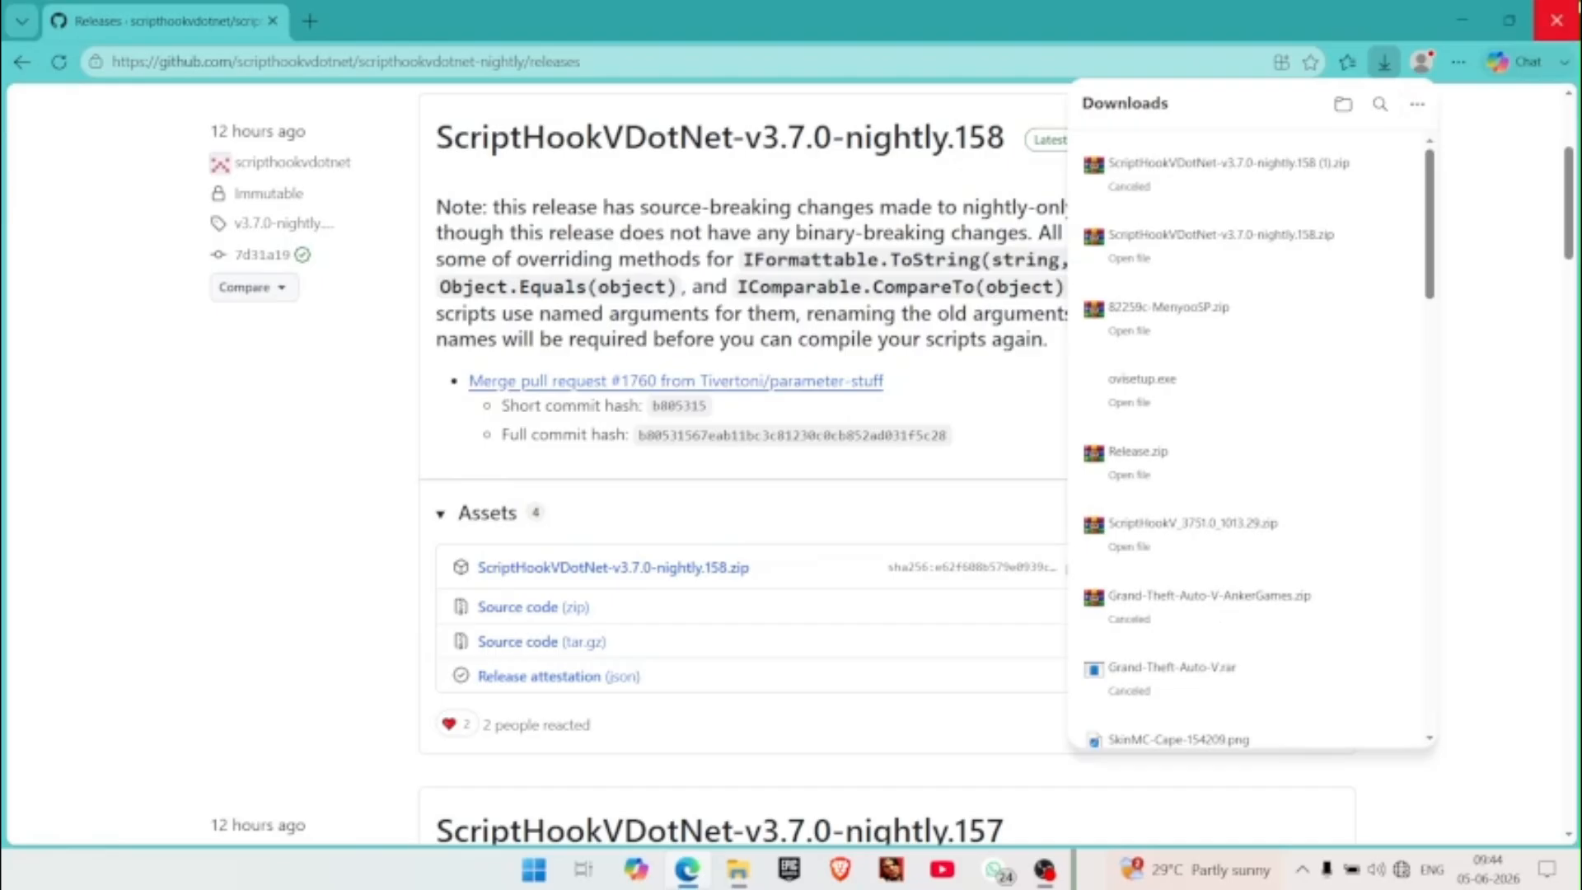
- Close the browser and open the Grand Theft Auto V folder inside gtav on New Volume (E:)
click(1556, 19)
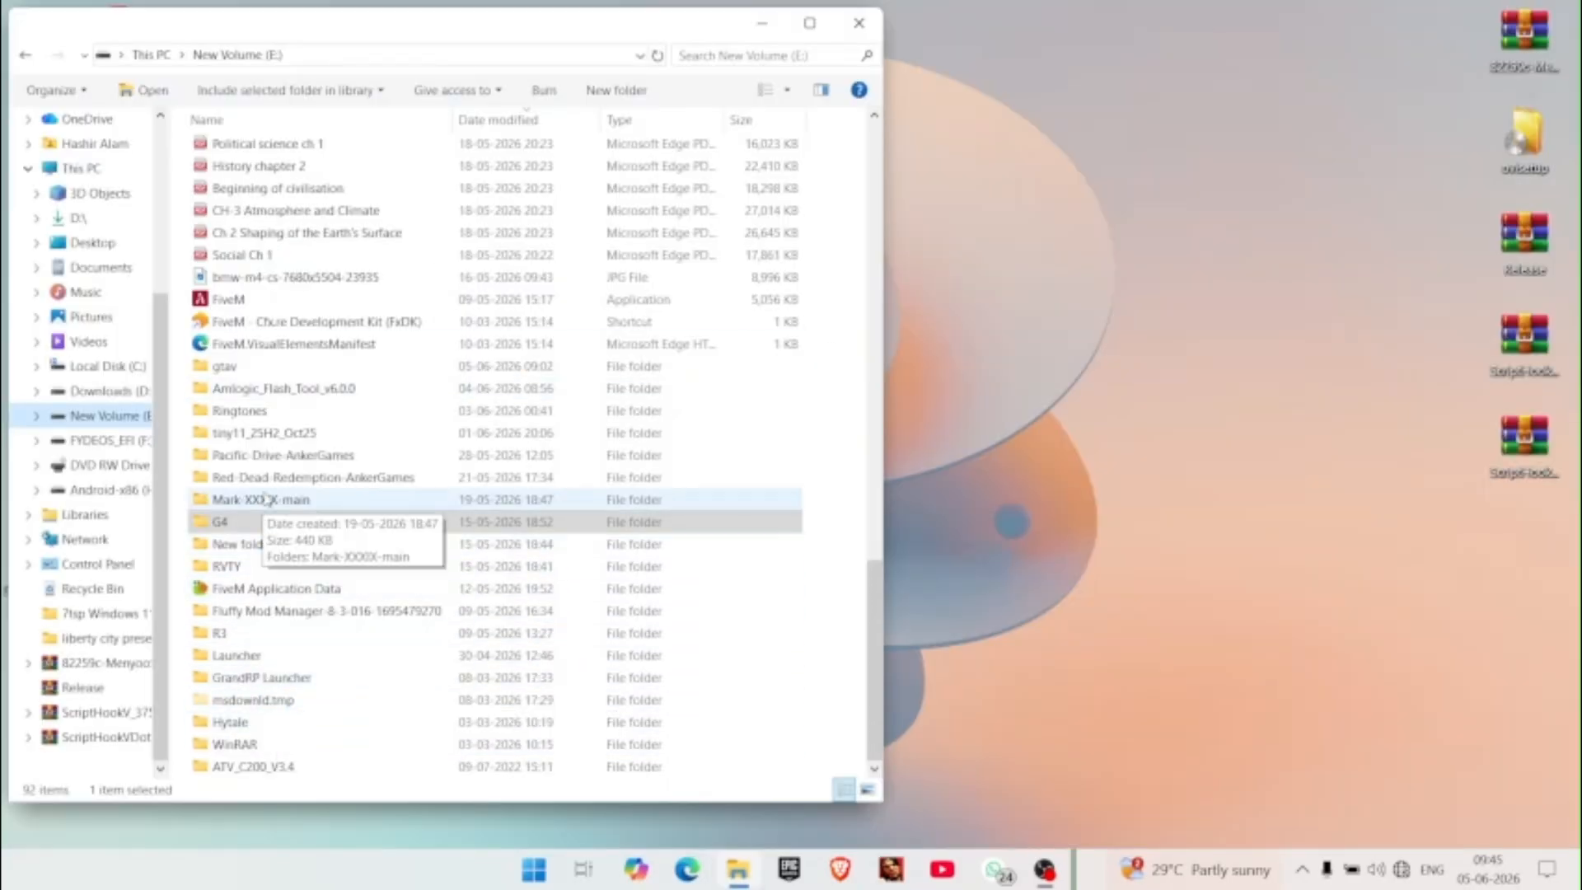
double_click(230, 366)
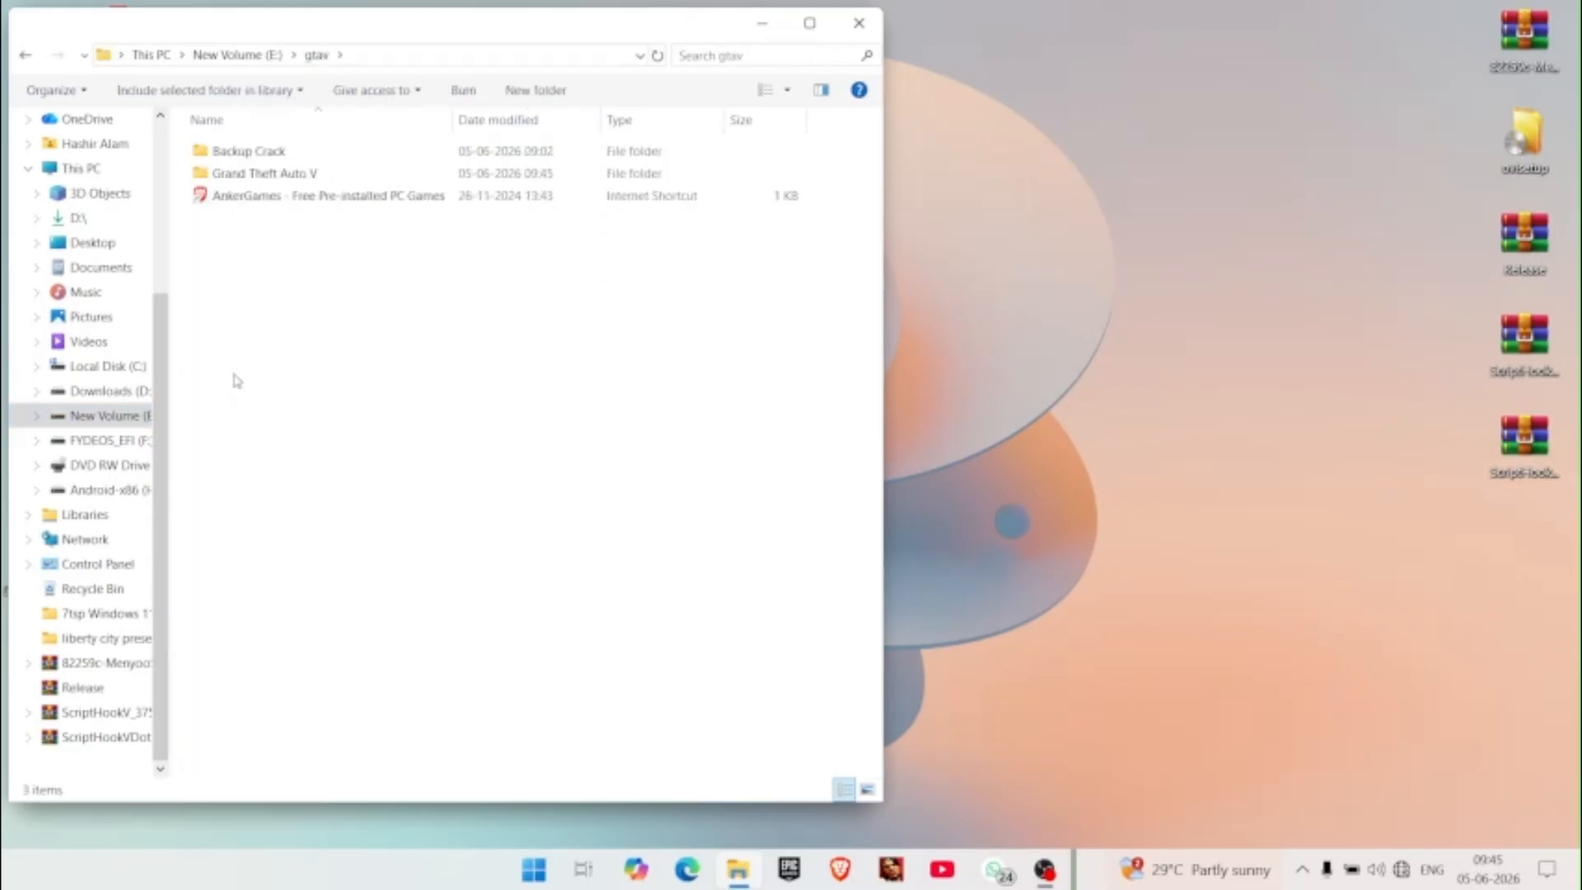
double_click(233, 174)
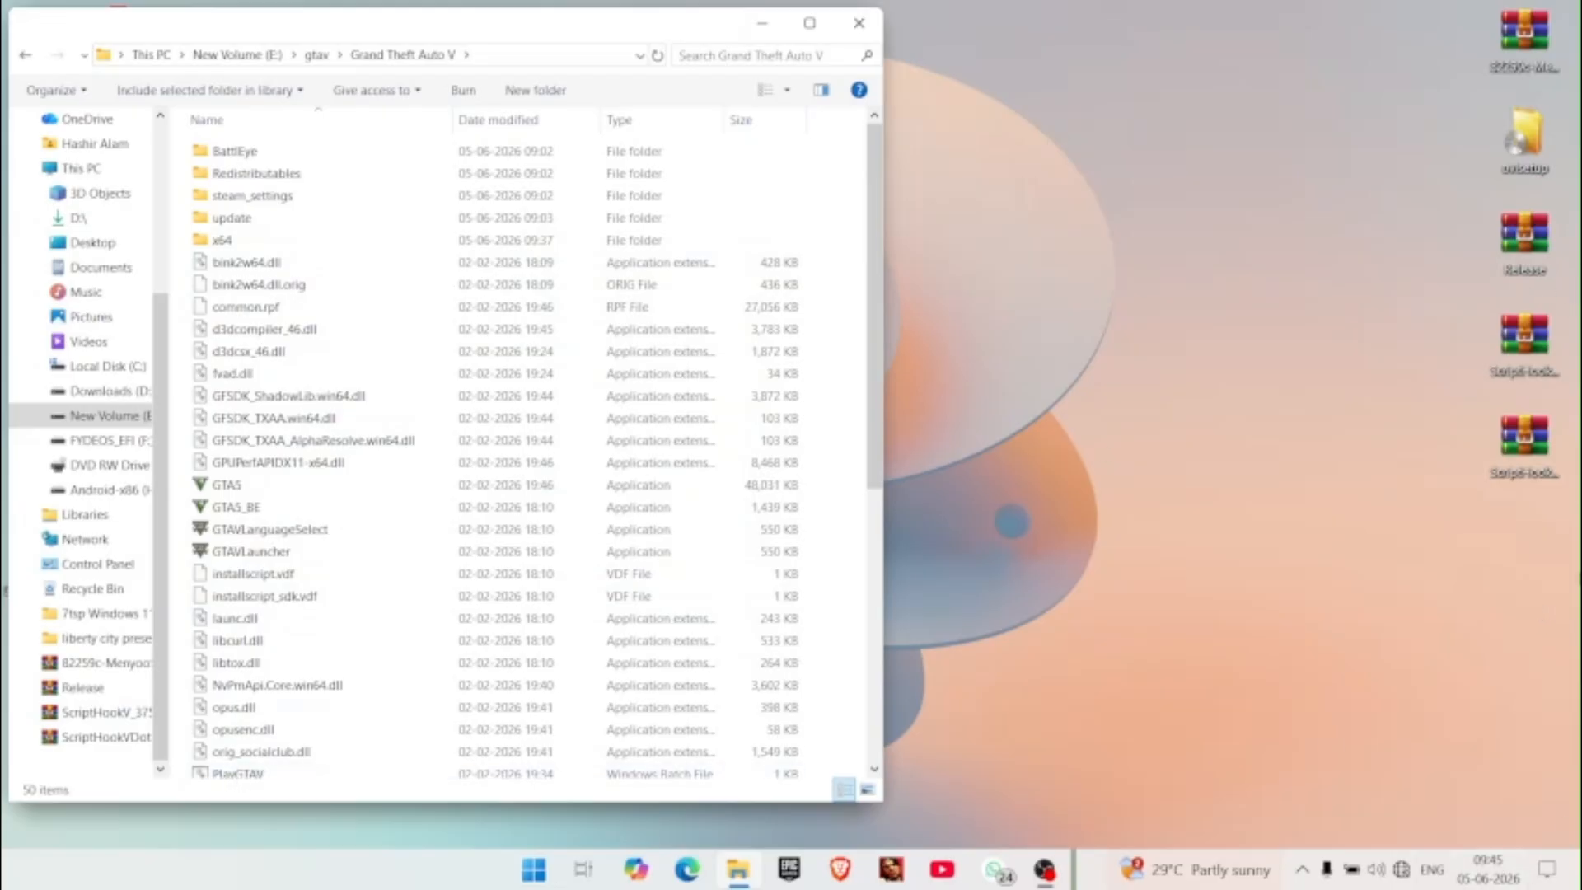
click(1518, 156)
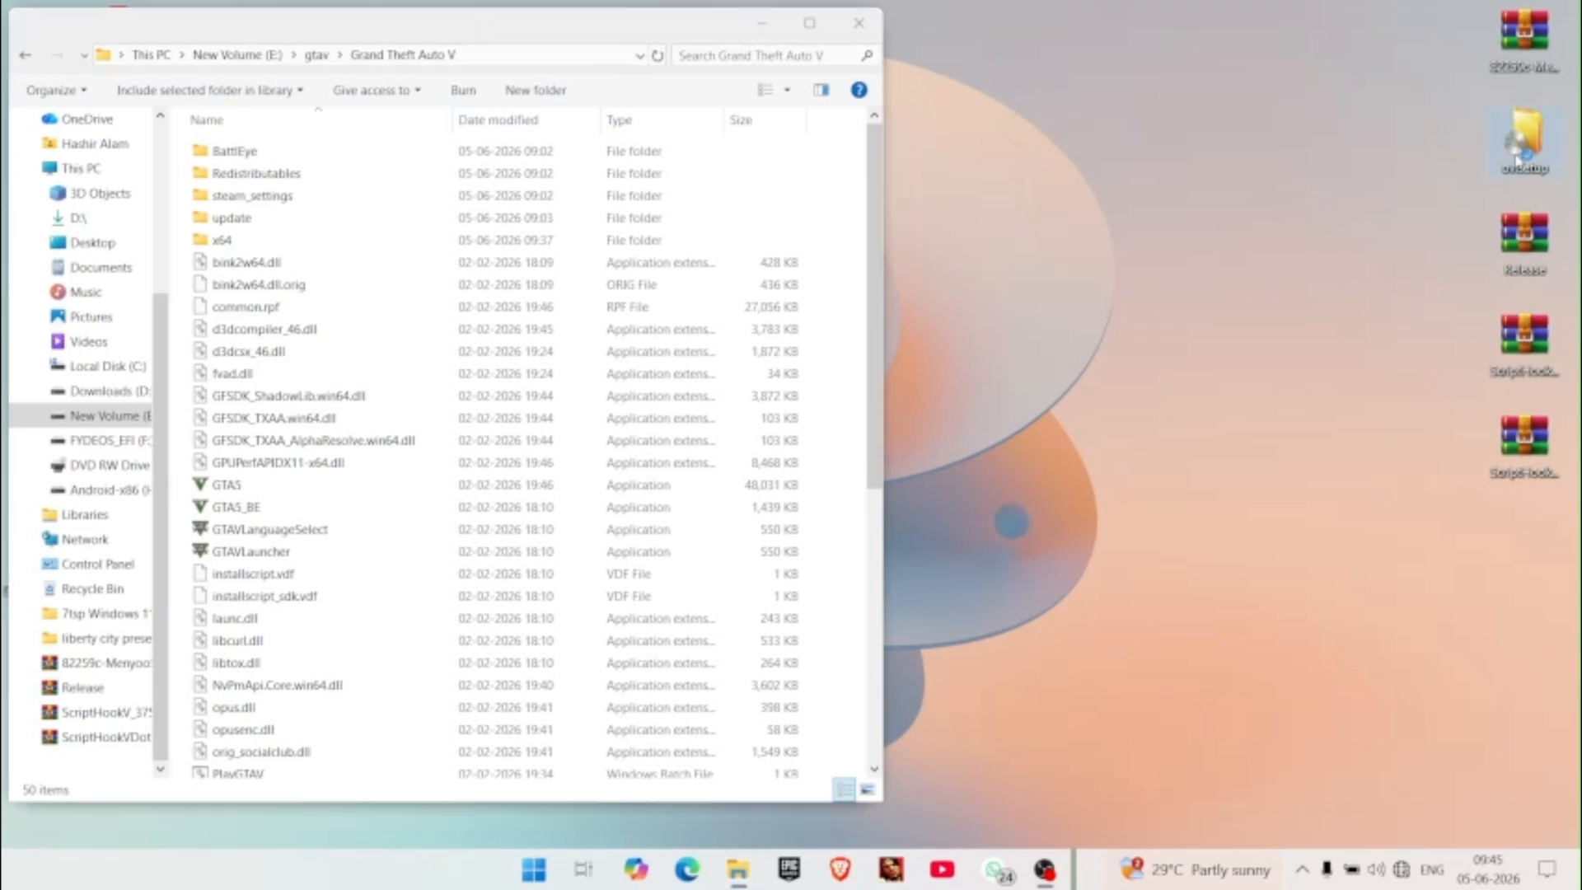
double_click(1518, 156)
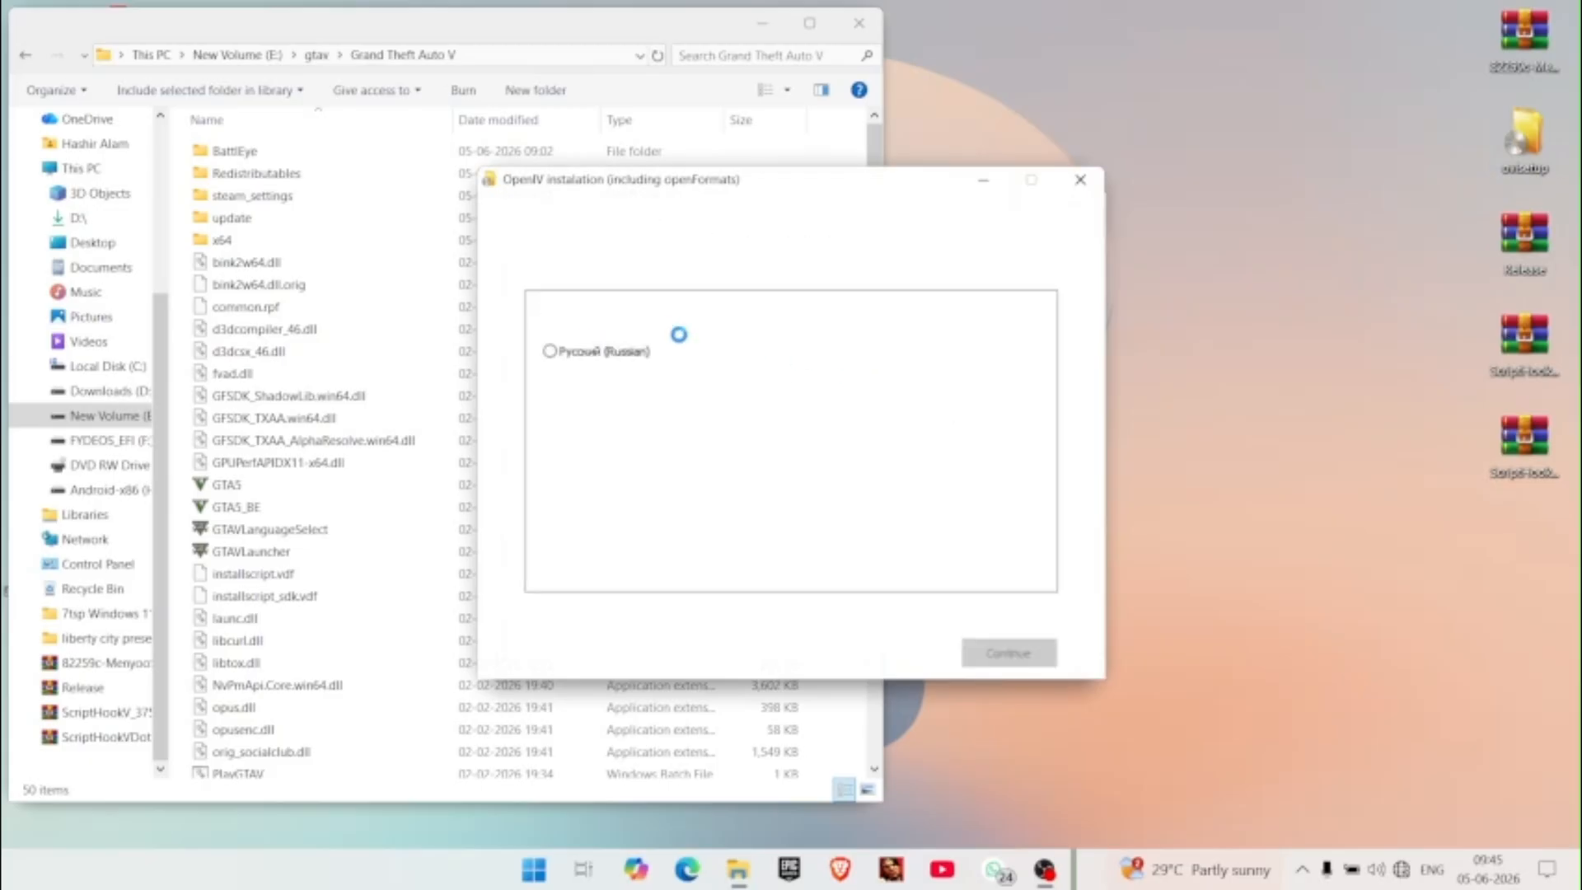
click(1064, 193)
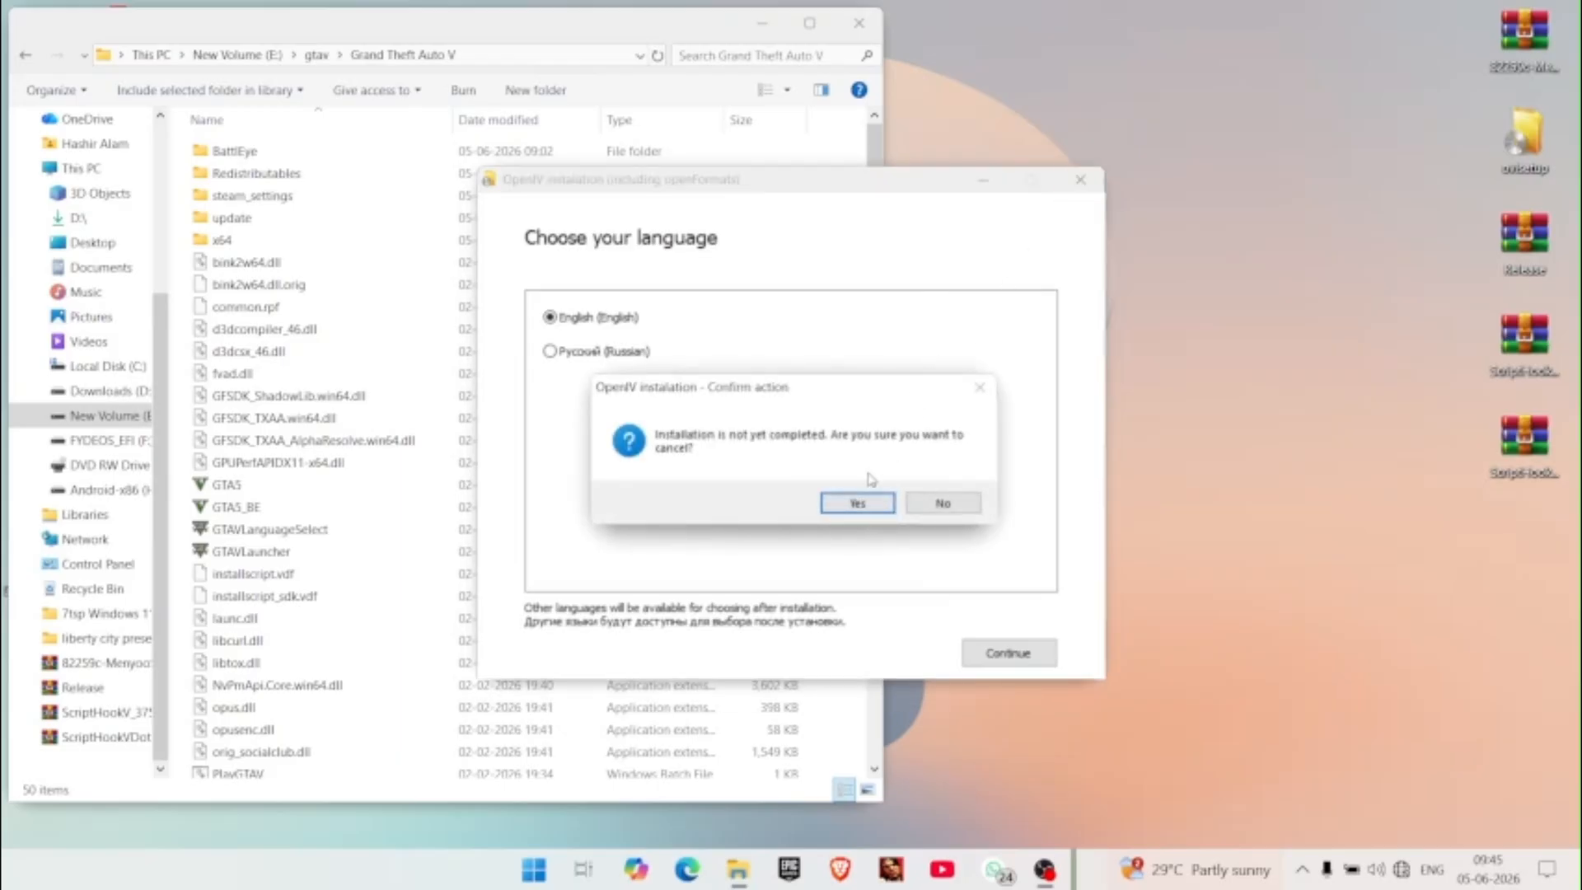
click(864, 499)
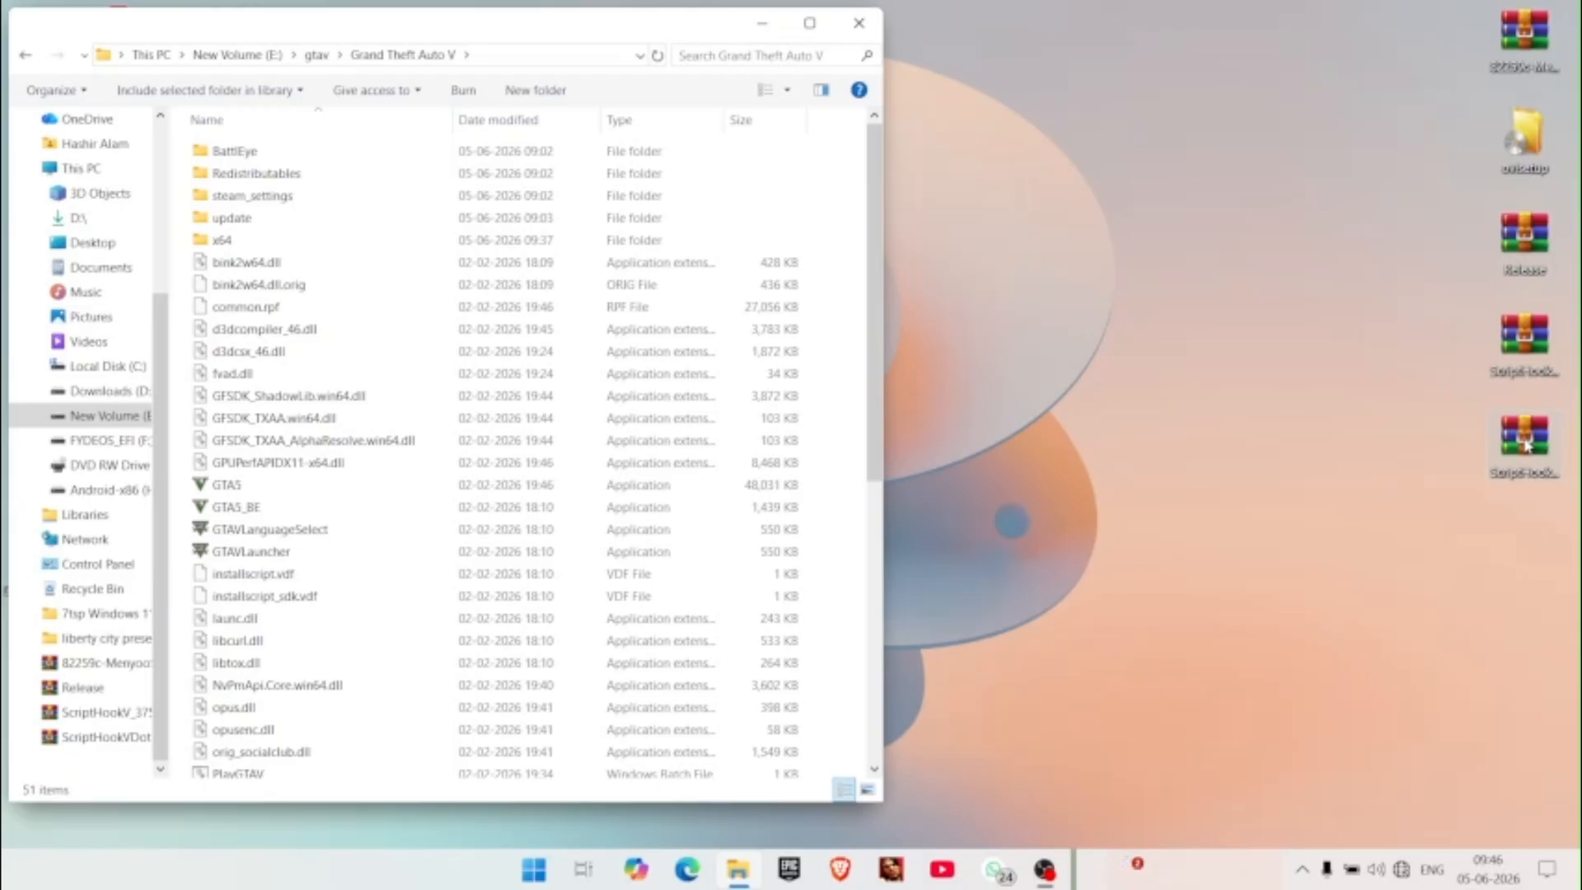
- Extract the seven ScriptHookVDotNet files from the nightly.158 archive into the Grand Theft Auto V folder, leaving out Docs, Licenses and README.txt
double_click(1525, 441)
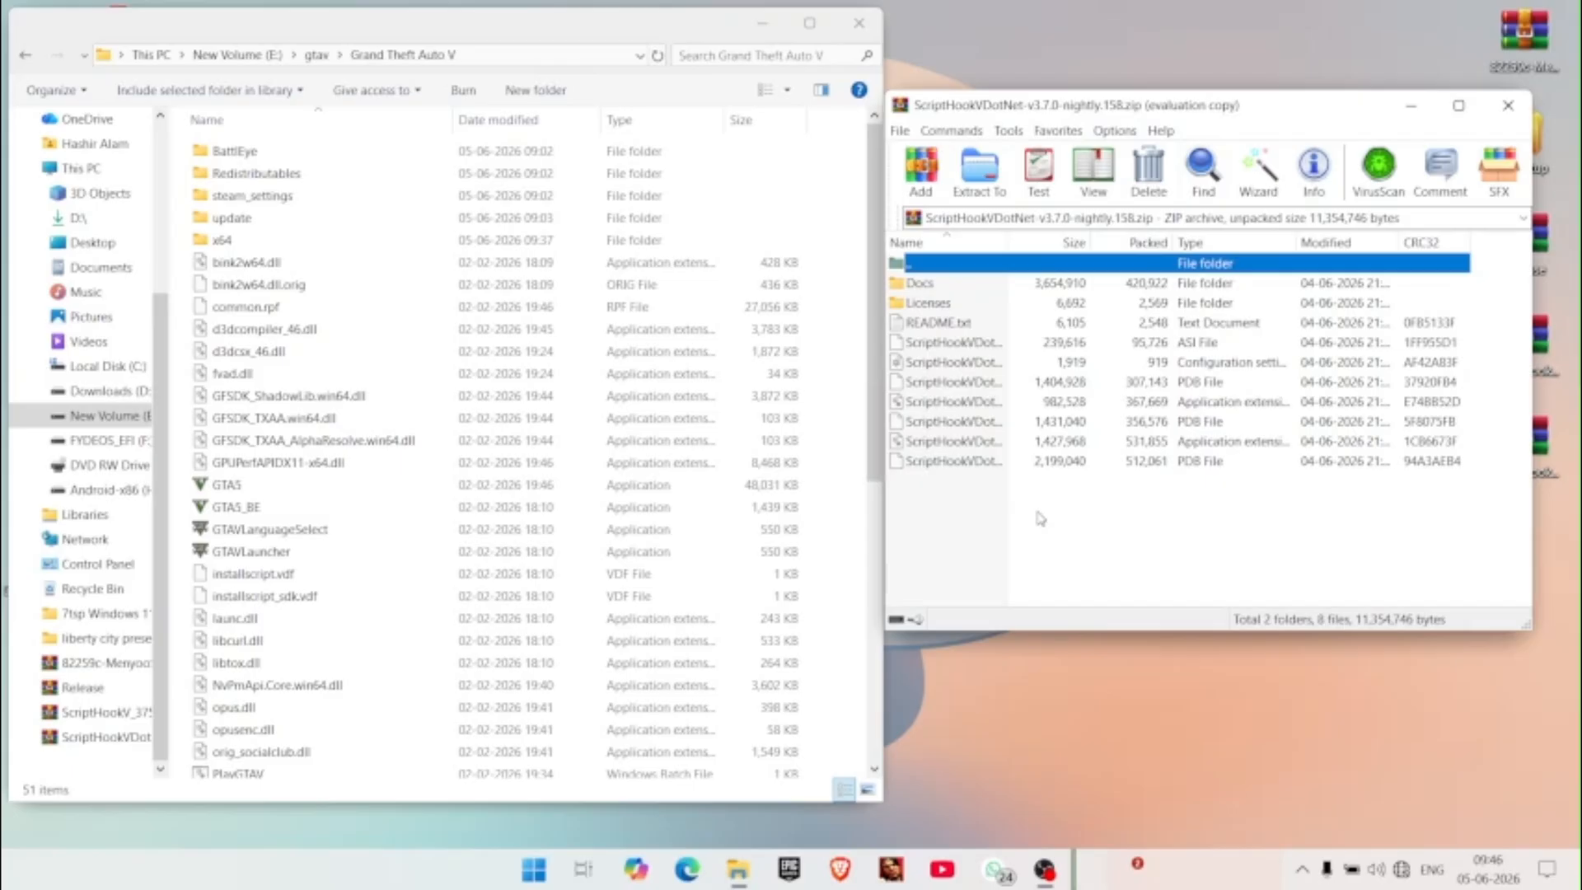
drag(1036, 512, 810, 375)
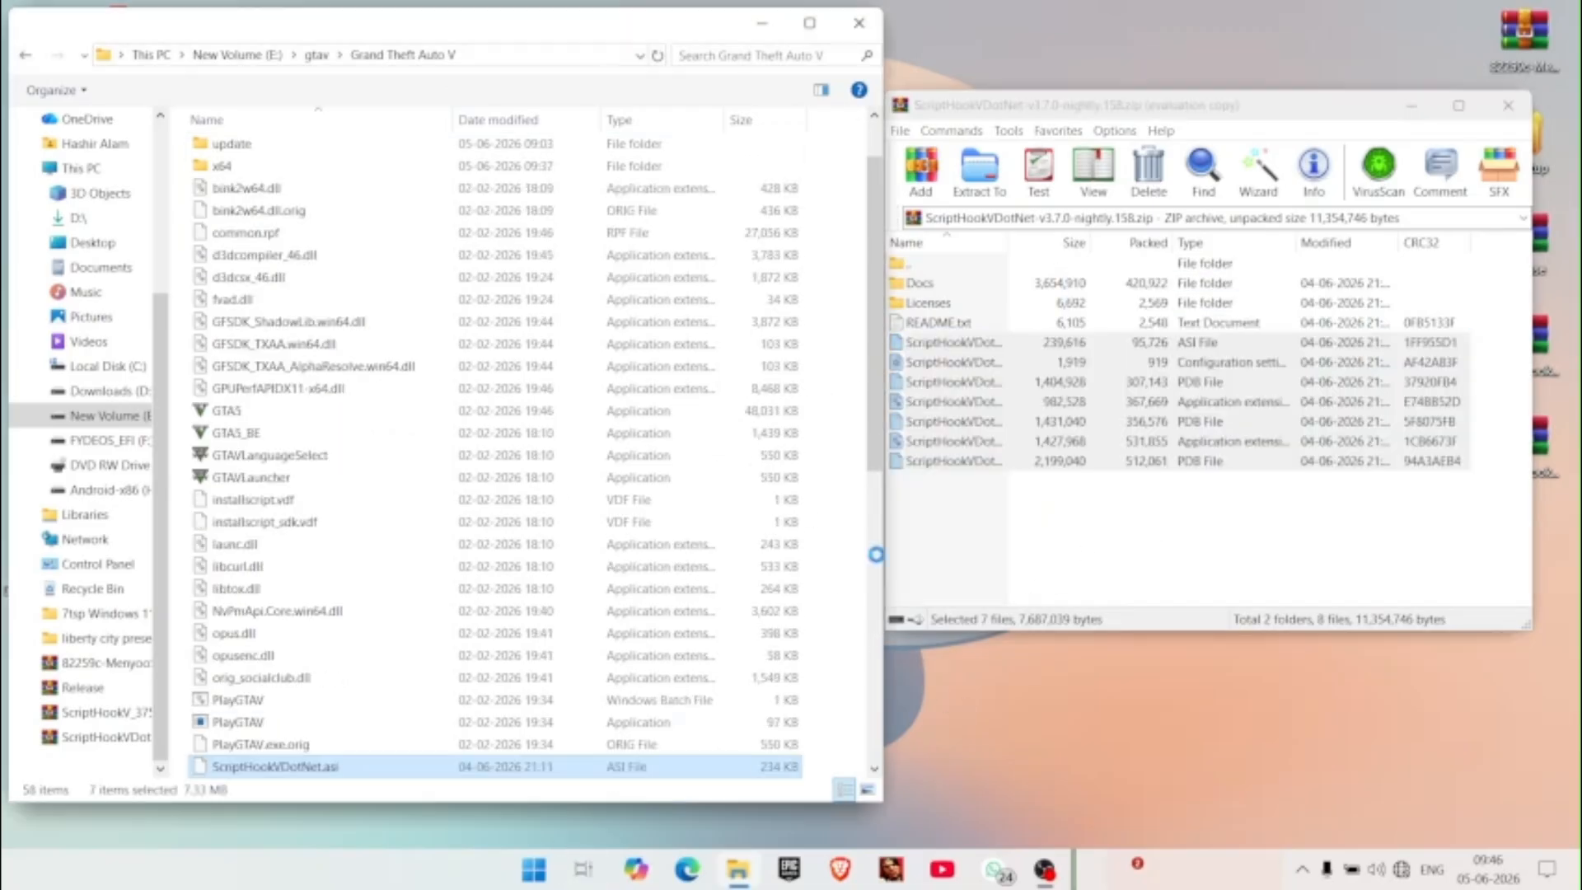
click(1507, 105)
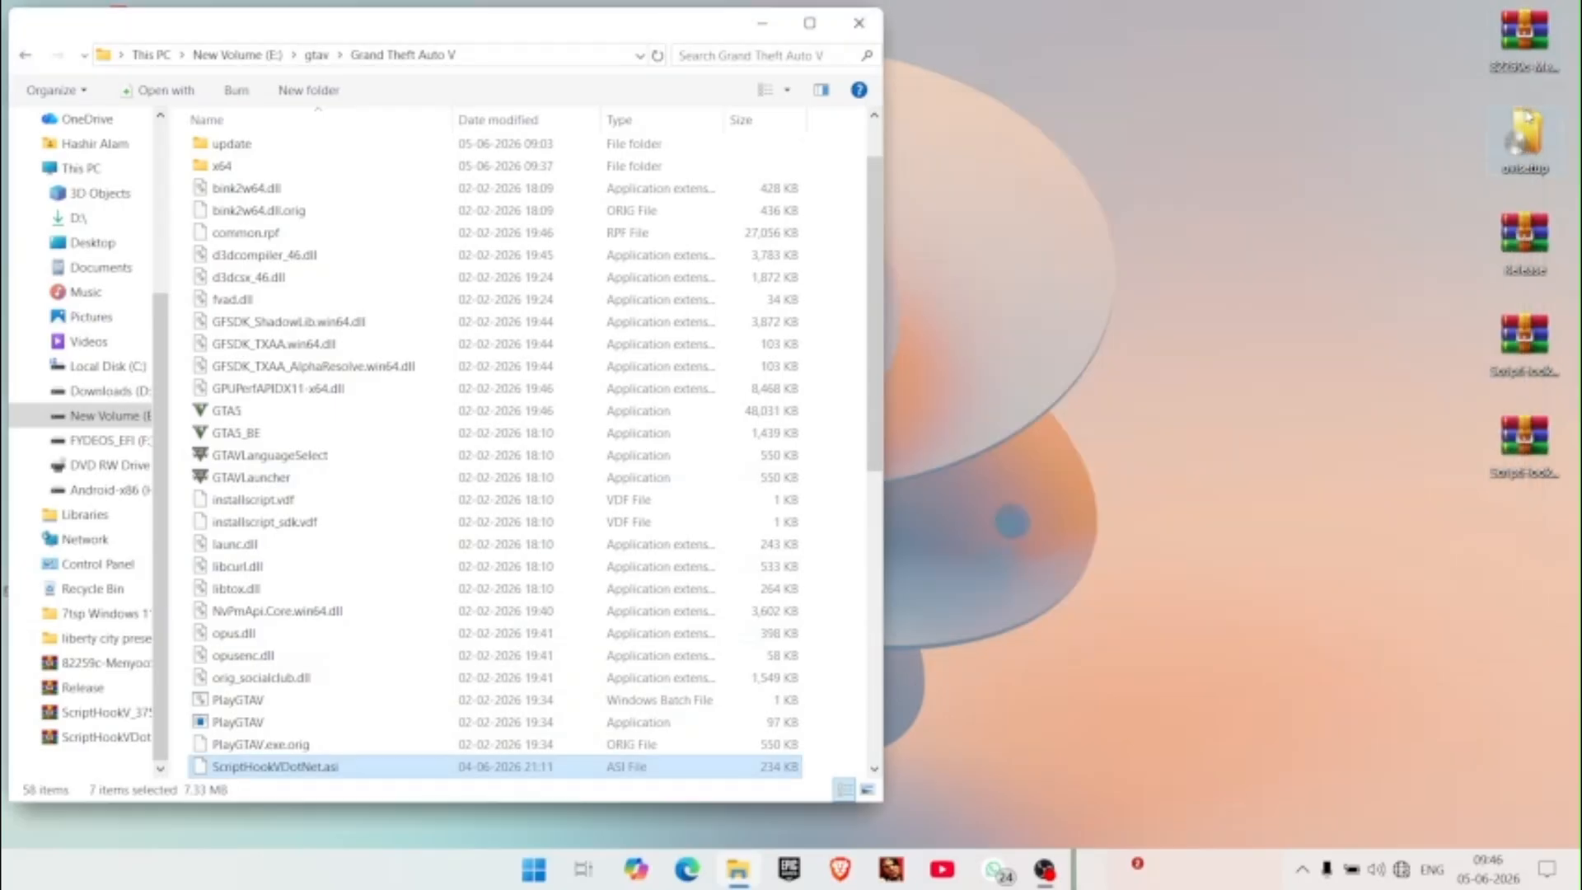
- Extract args.txt, dinput8.dll, NativeTrainer.asi, ScriptHookV.dll and xinput1_4.dll from the bin folder of ScriptHookV_3751.0_1013.29.zip into the game folder
double_click(1529, 359)
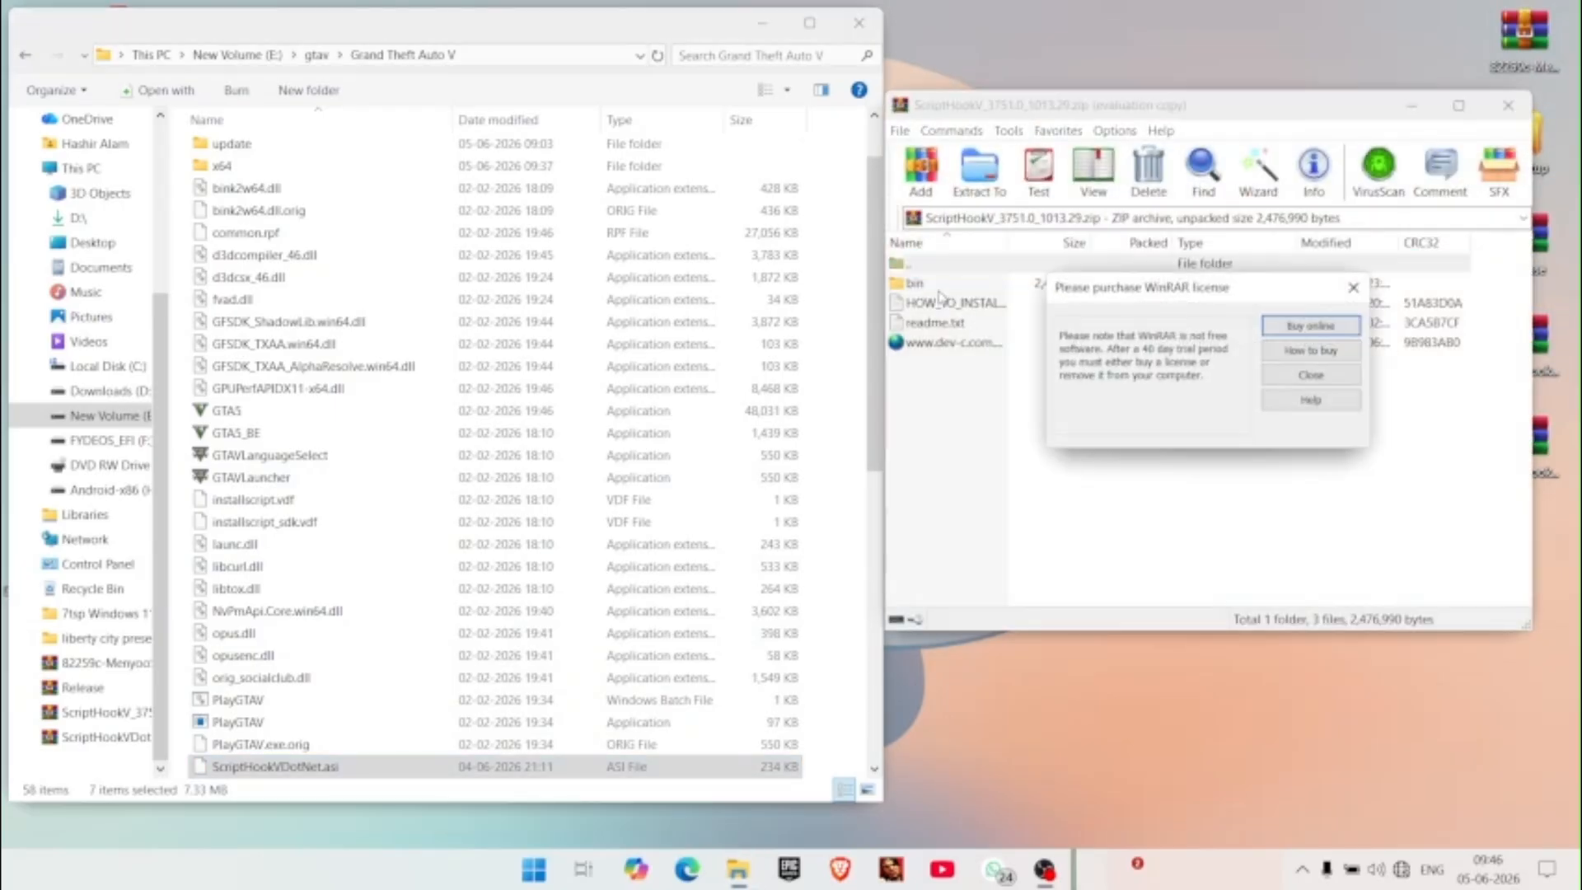
click(1311, 375)
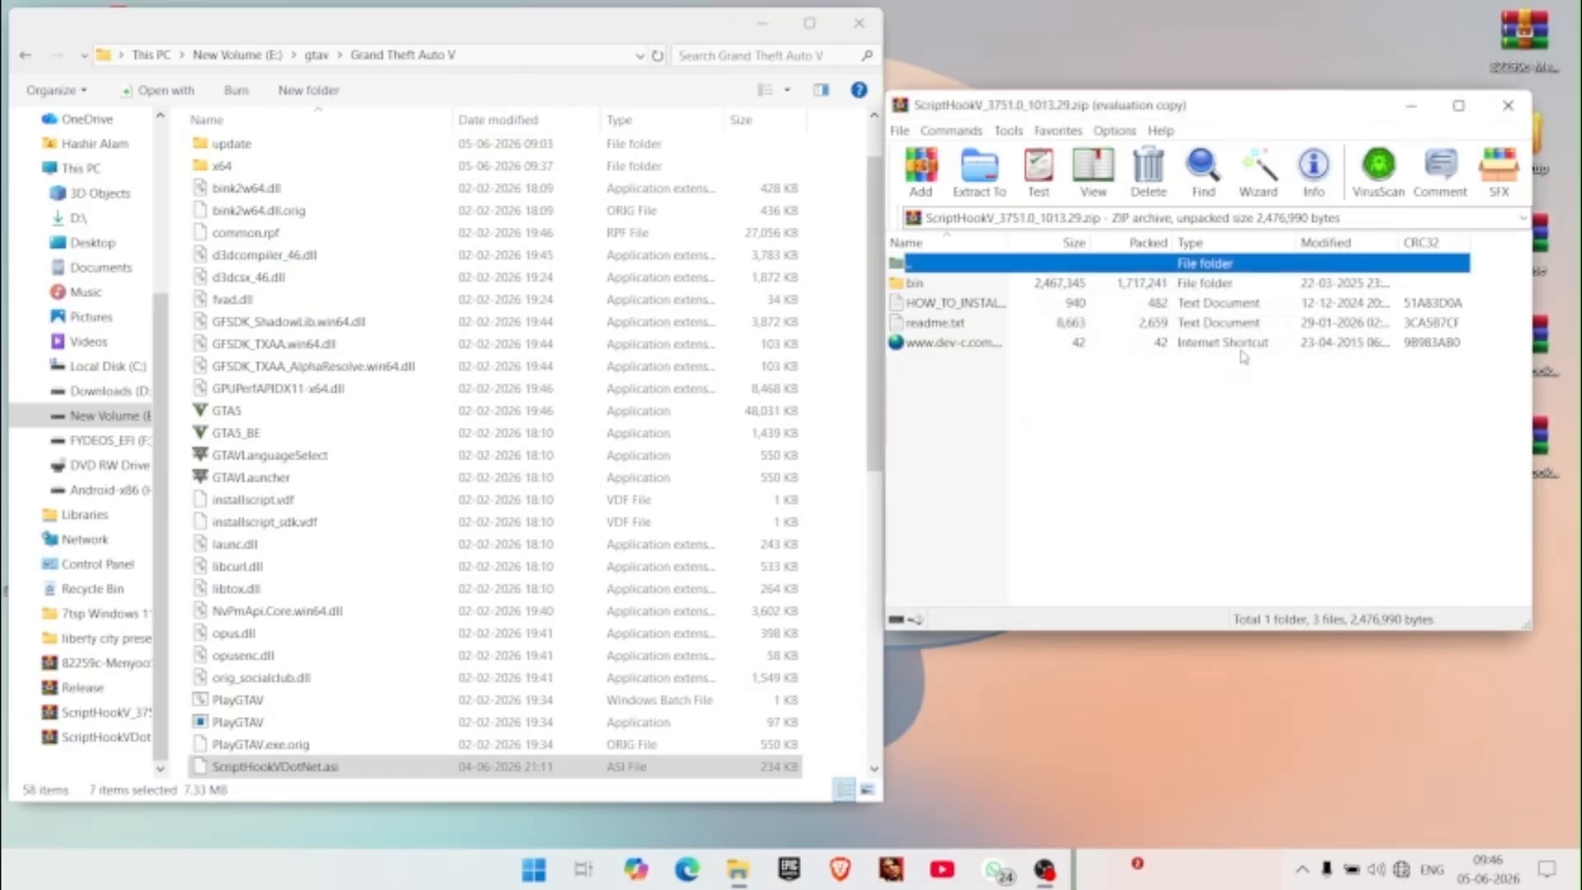
double_click(1046, 282)
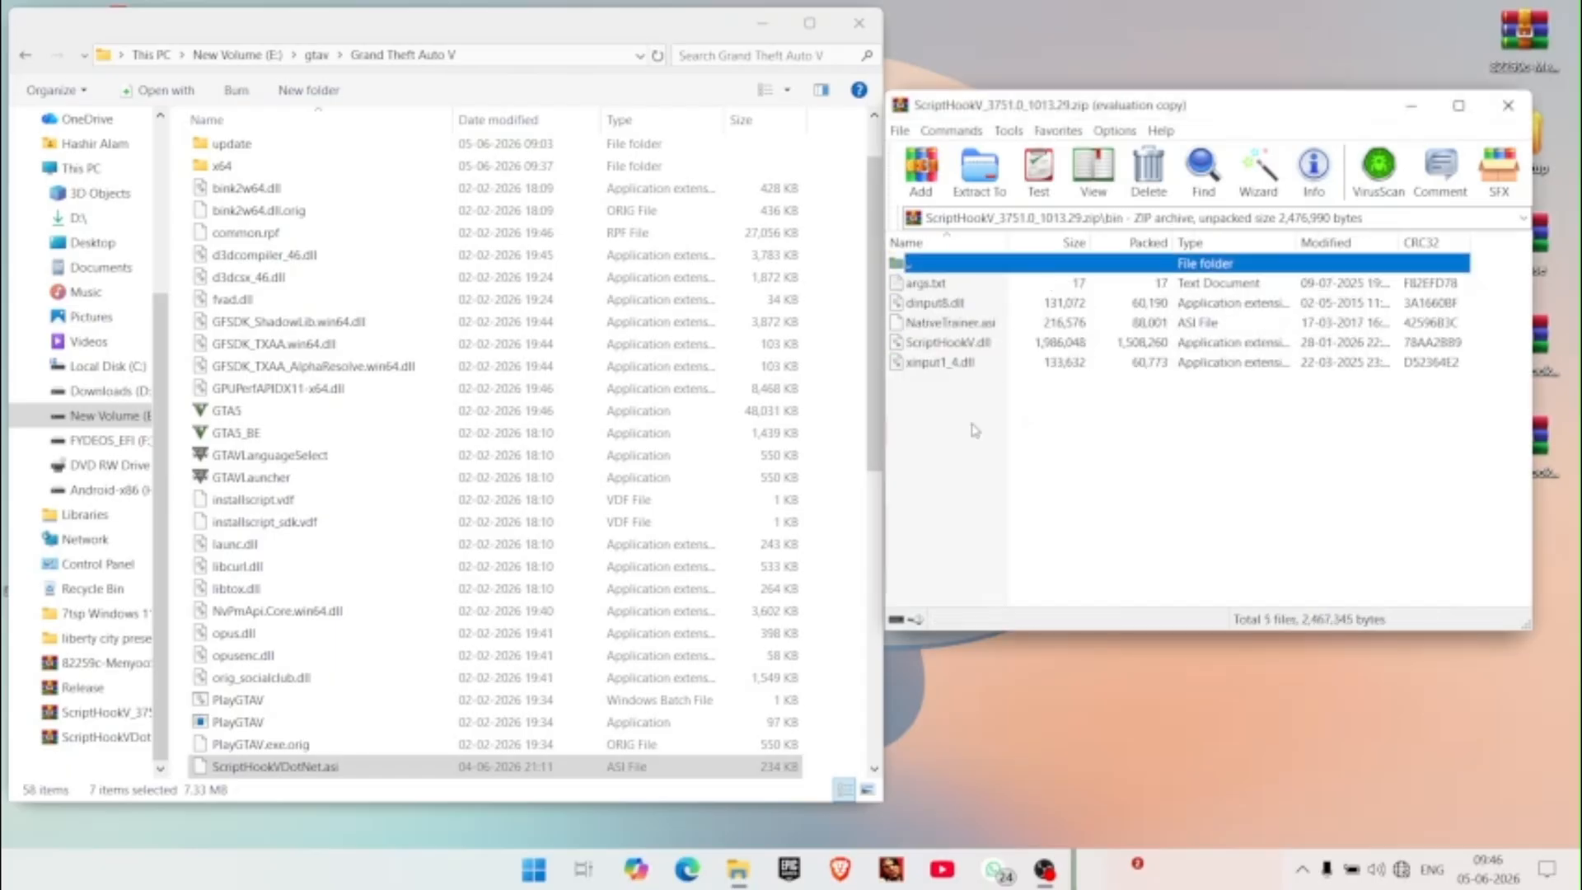
drag(972, 423, 959, 309)
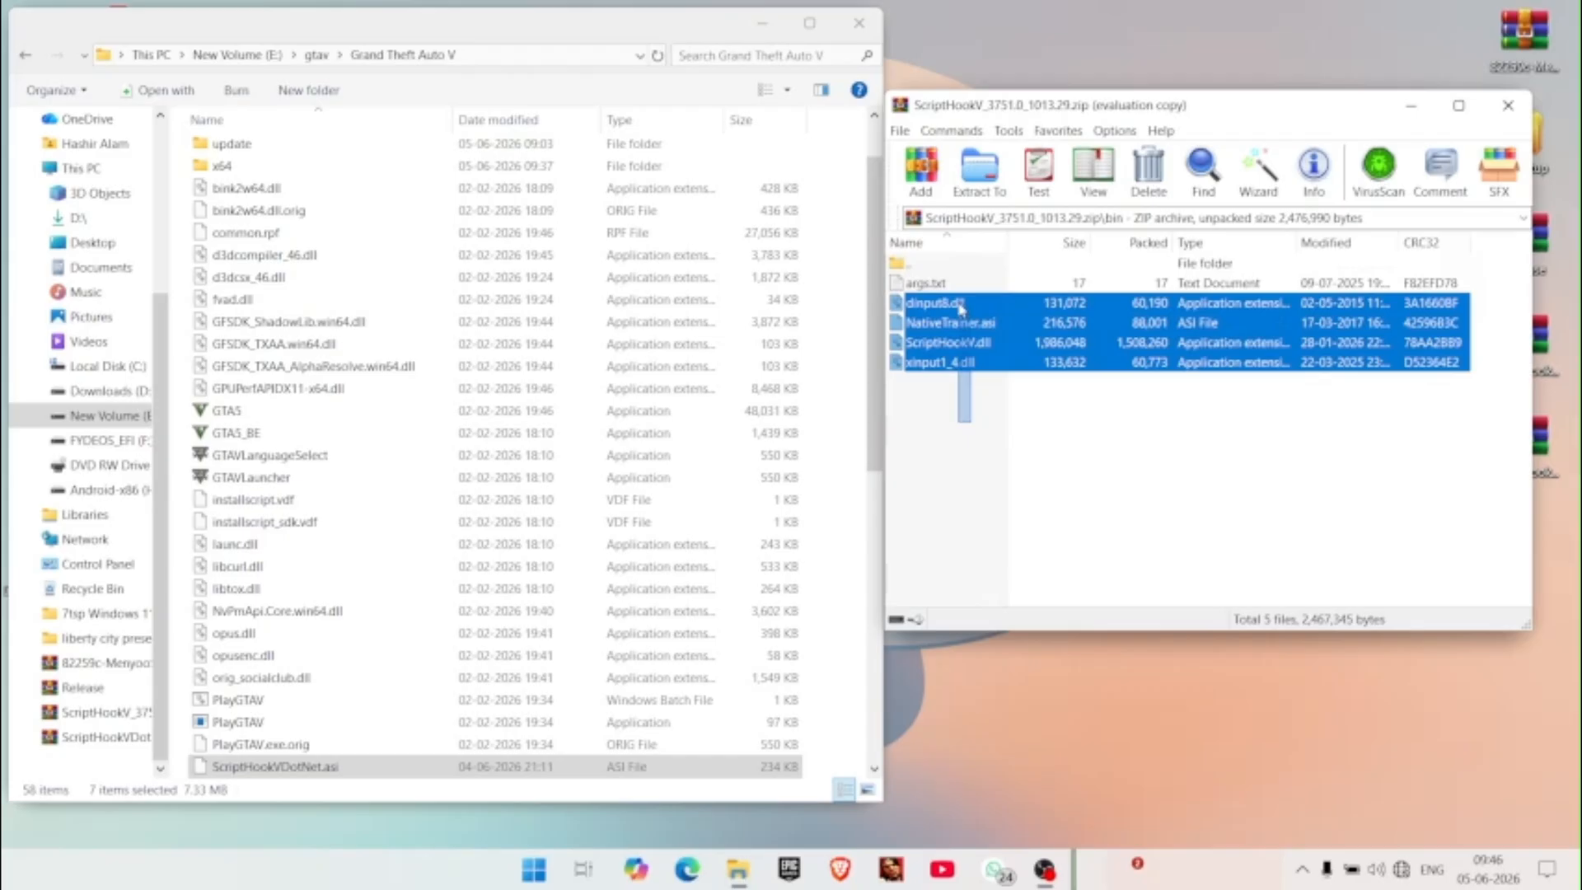
drag(960, 301, 957, 288)
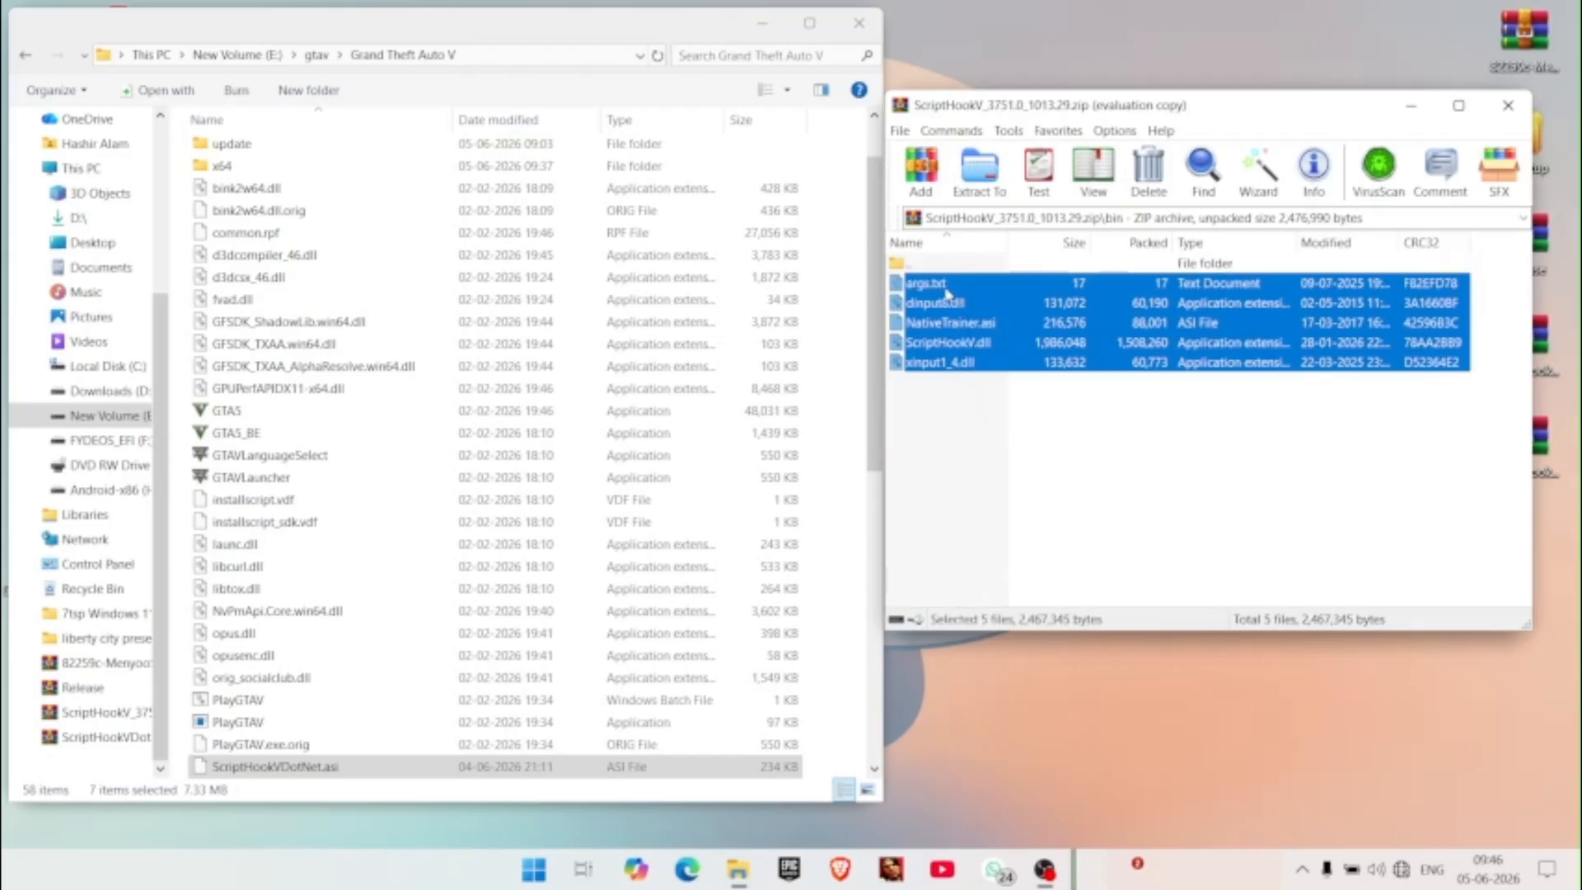
drag(886, 336, 811, 378)
click(1507, 106)
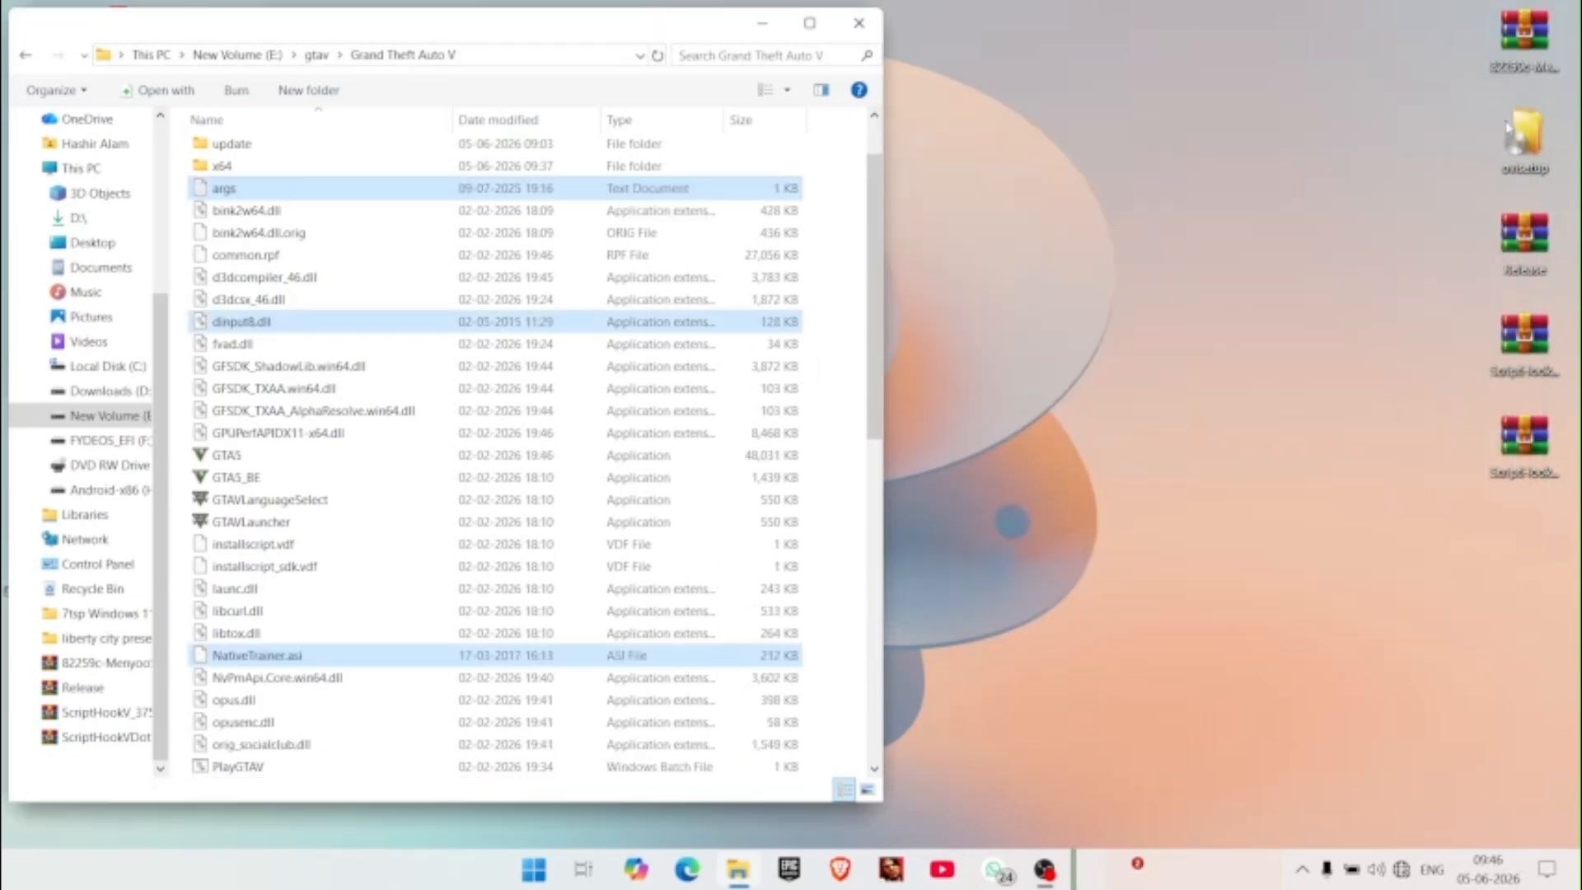
click(1343, 214)
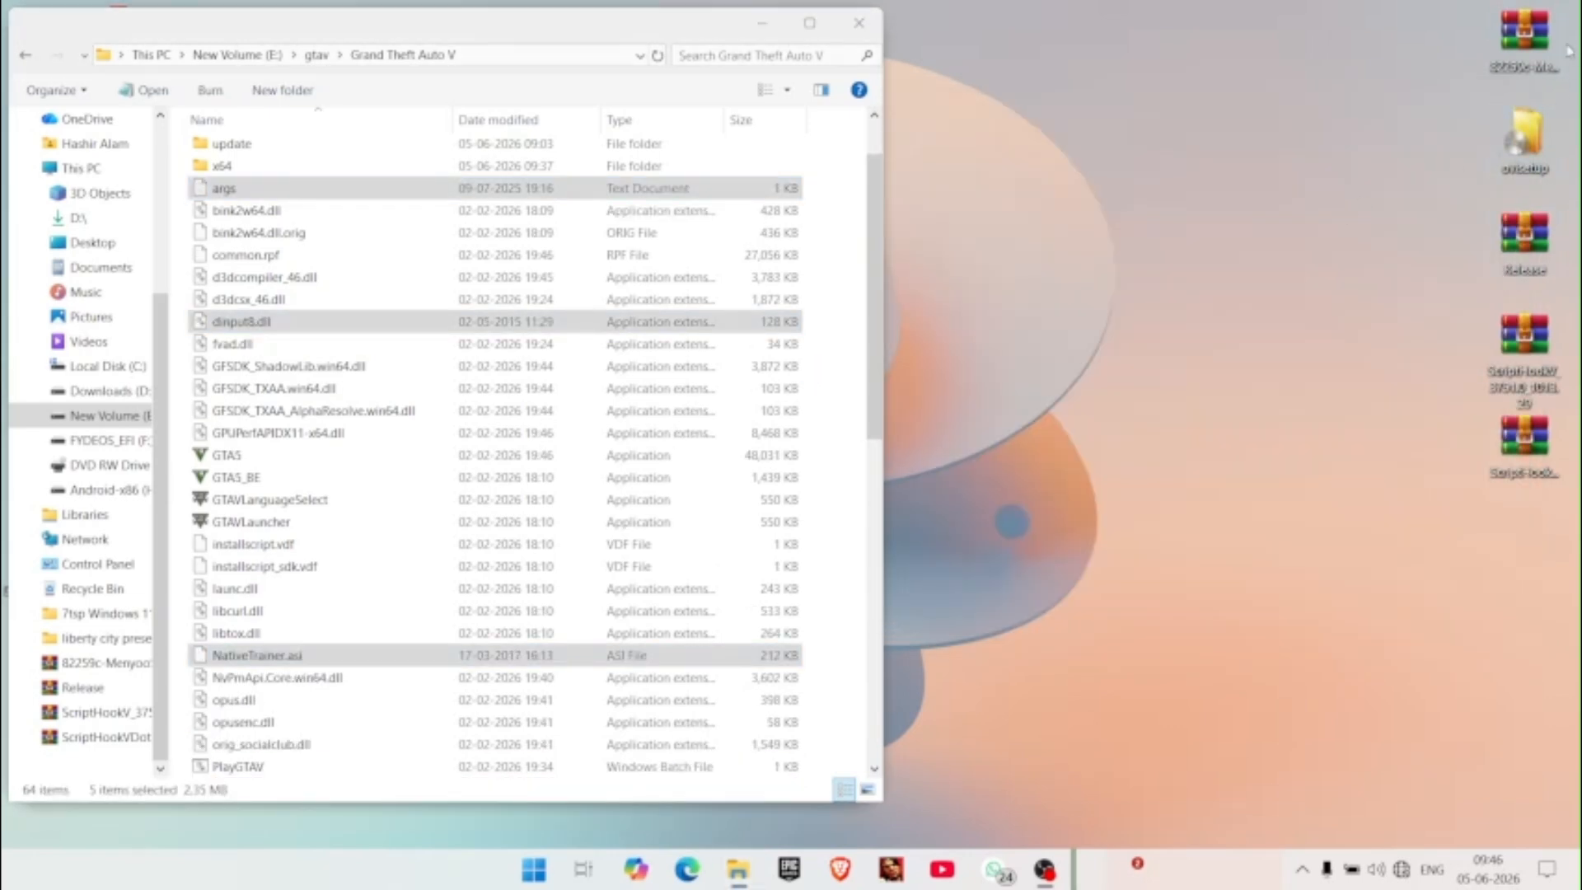
- Extract menyooStuff, Menyoo.asi and the License, menyoolog and Readme text files from 82259c-MenyooSP.zip into the game folder
double_click(1524, 37)
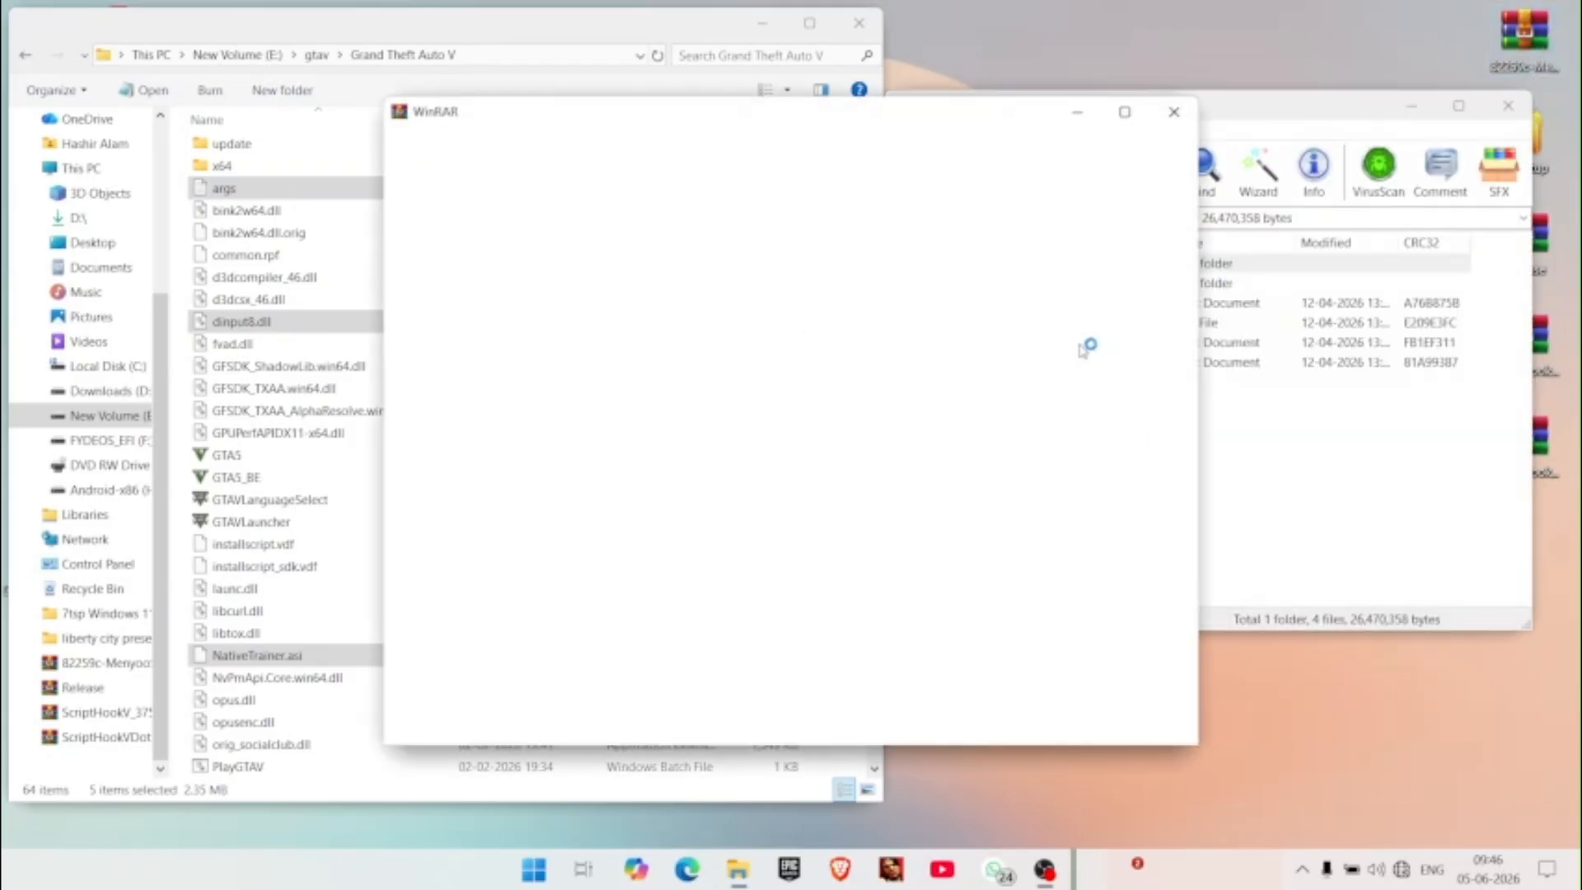
click(1175, 112)
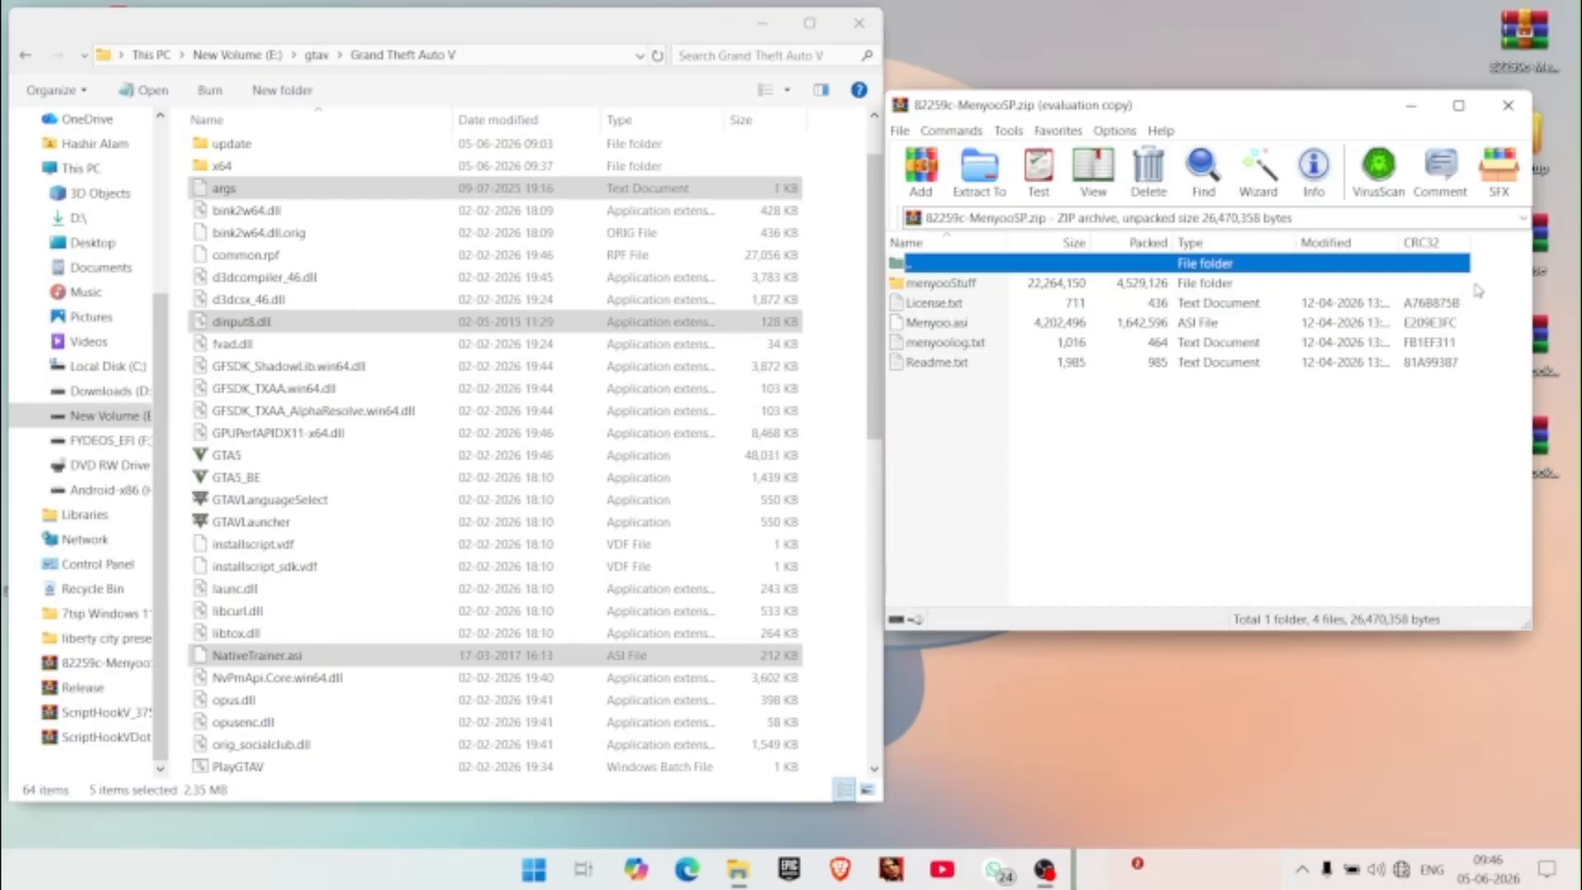
drag(1480, 278, 1384, 373)
drag(1196, 331, 846, 403)
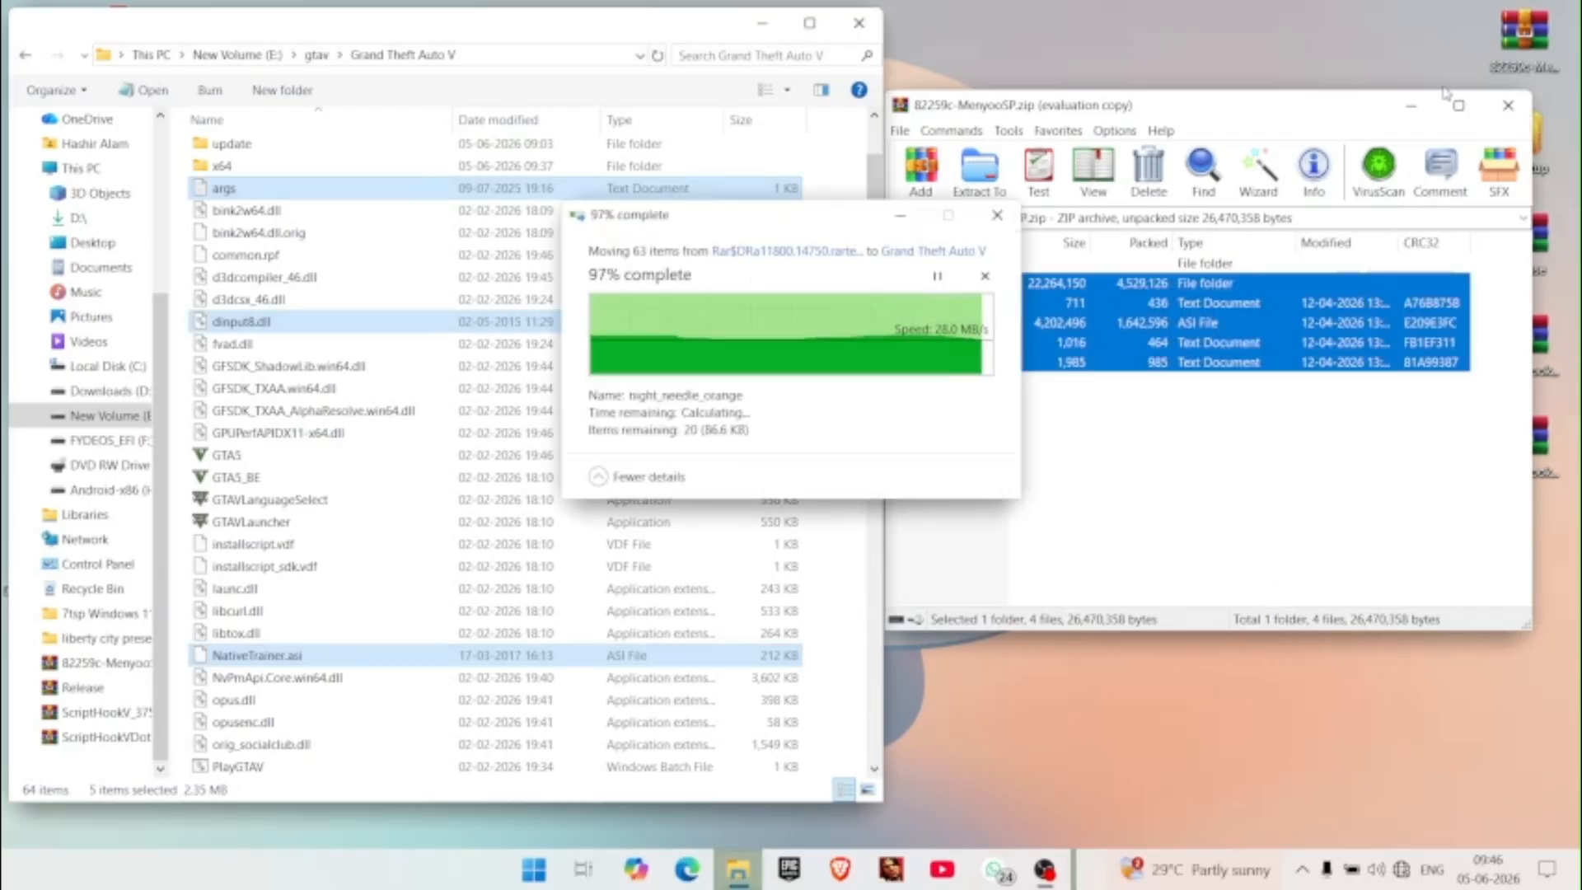
click(1507, 105)
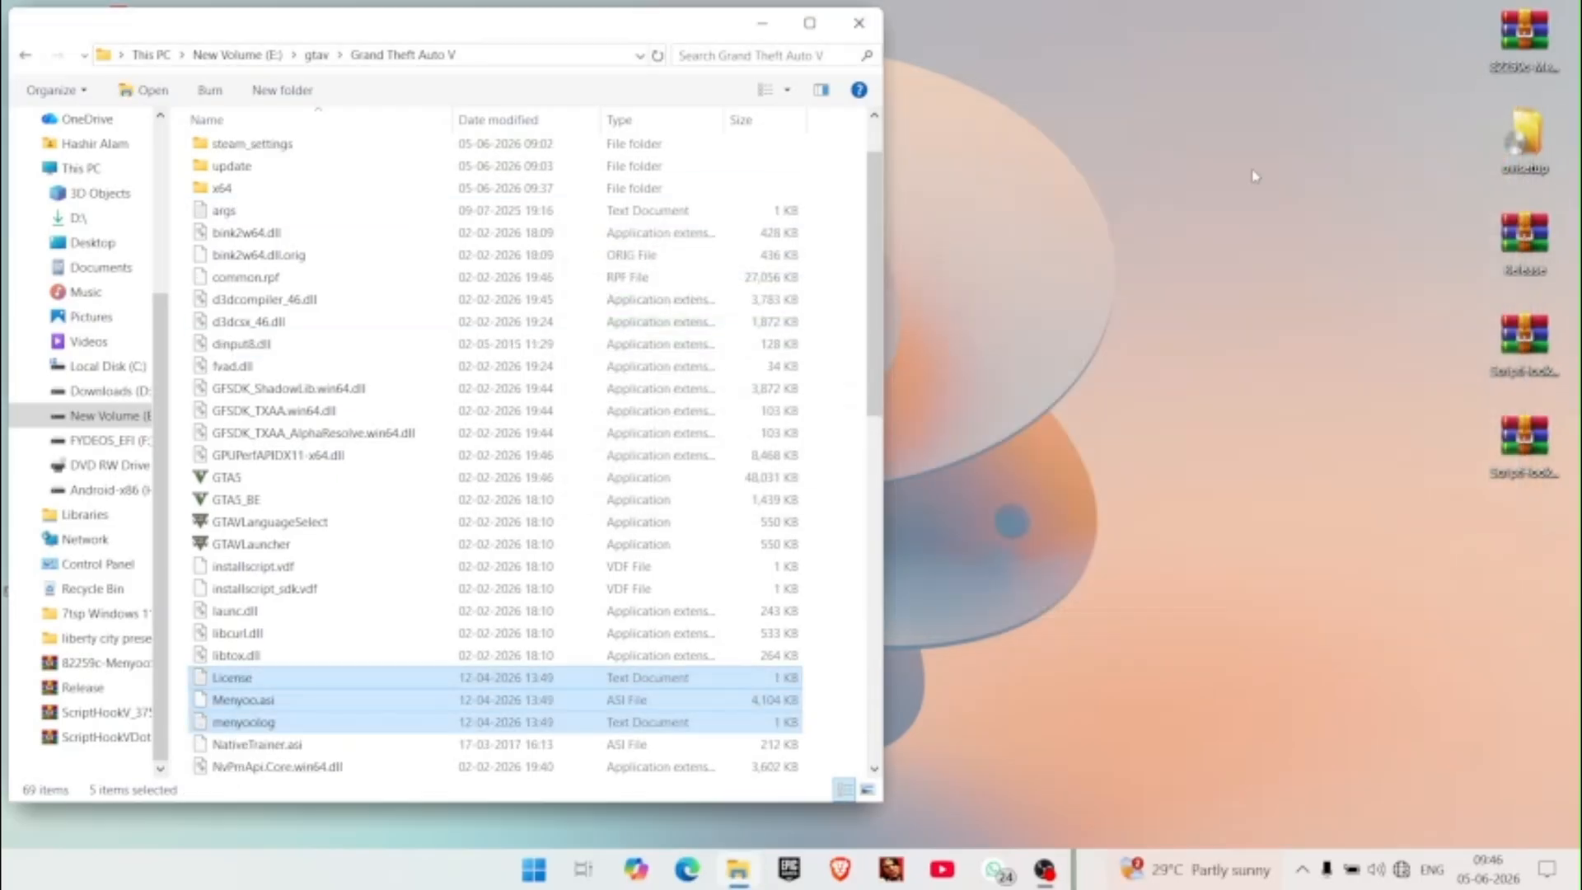
scroll(343, 329, up, 2)
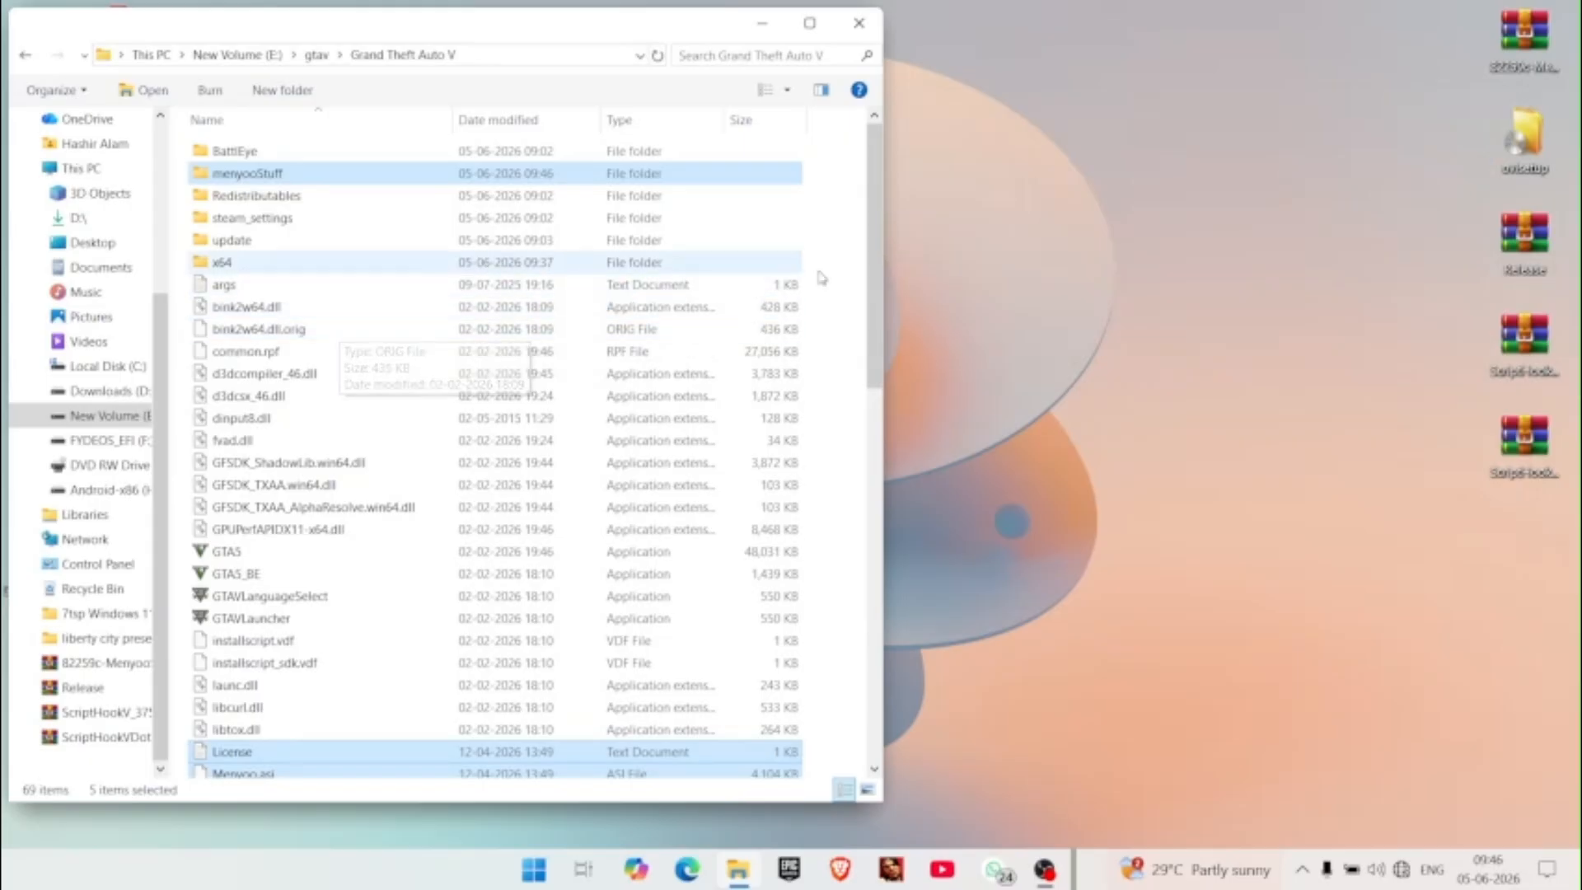
- Extract NativeUI.dll and NativeUI.xml from Release.zip into the Grand Theft Auto V folder, dismissing the WinRAR purchase page
double_click(1522, 247)
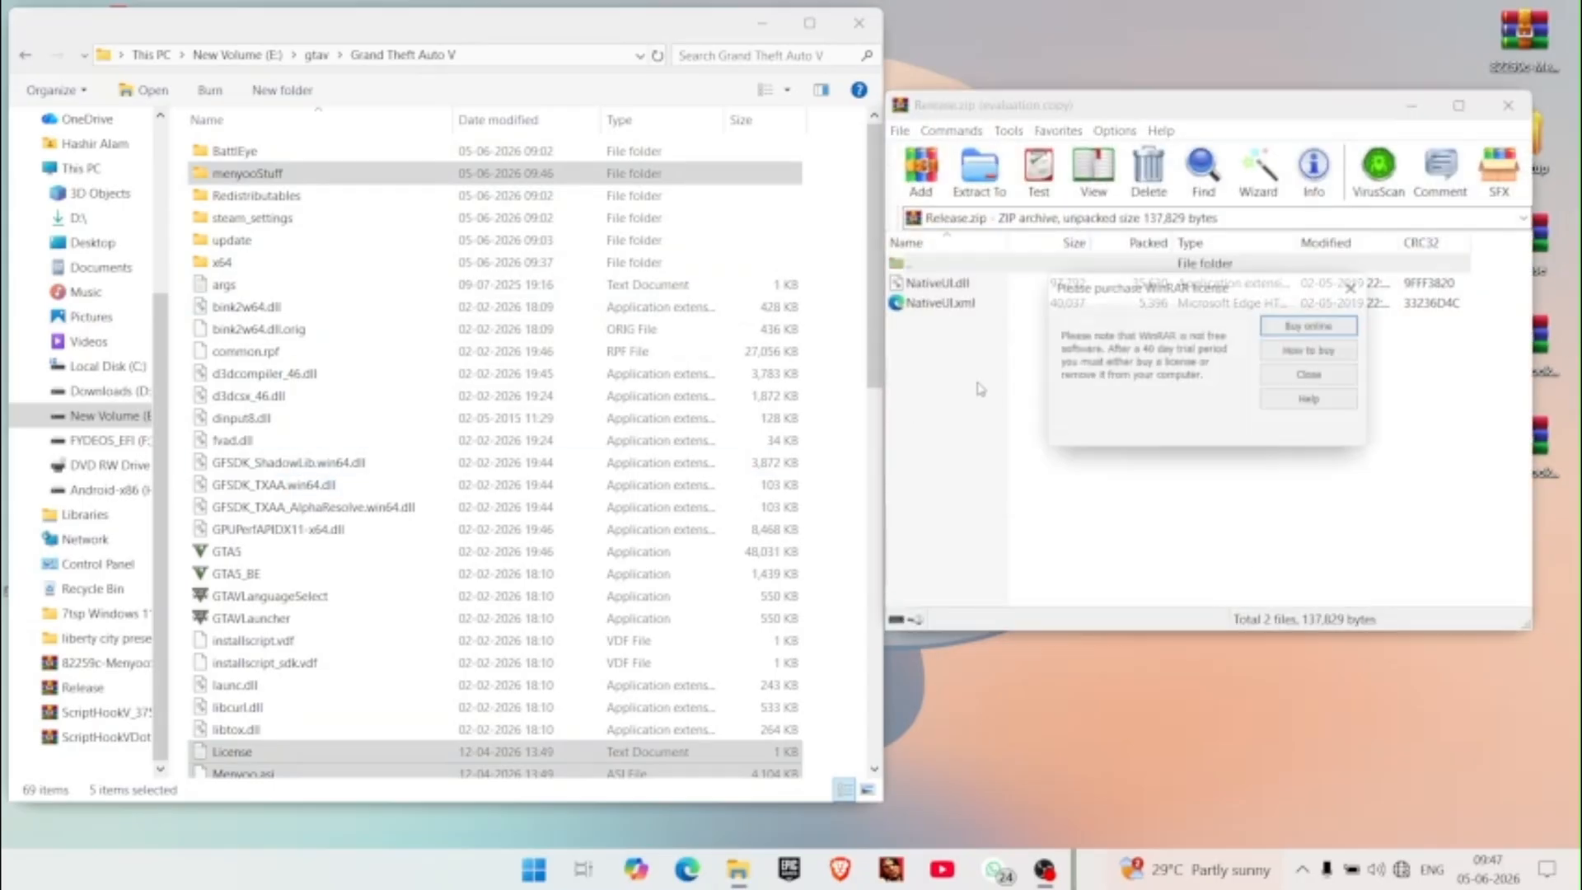
click(1351, 287)
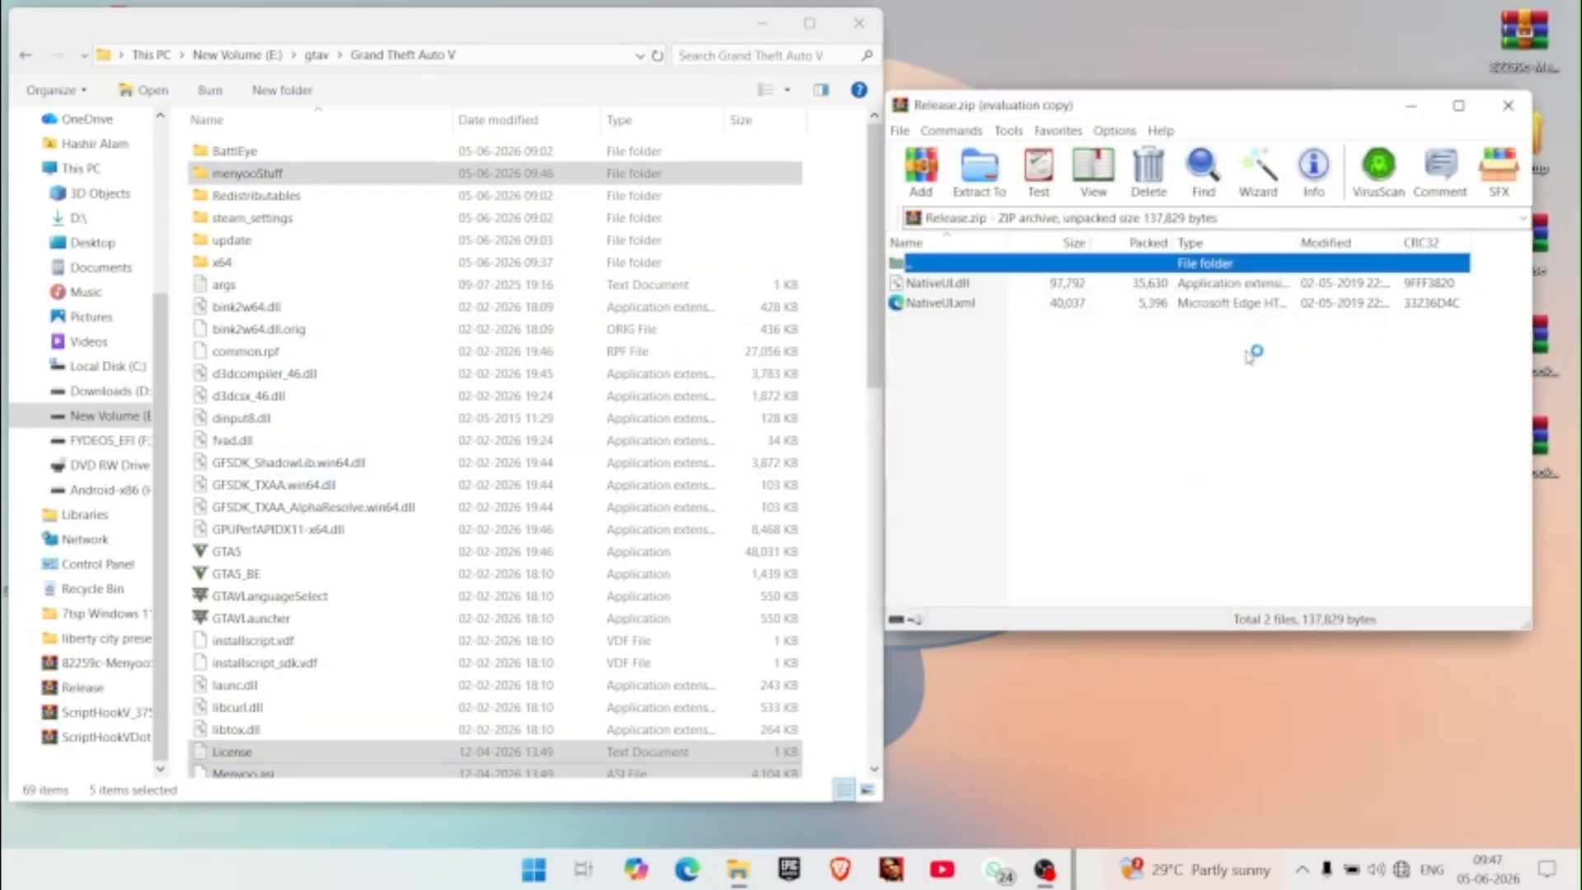
drag(1016, 328, 1011, 283)
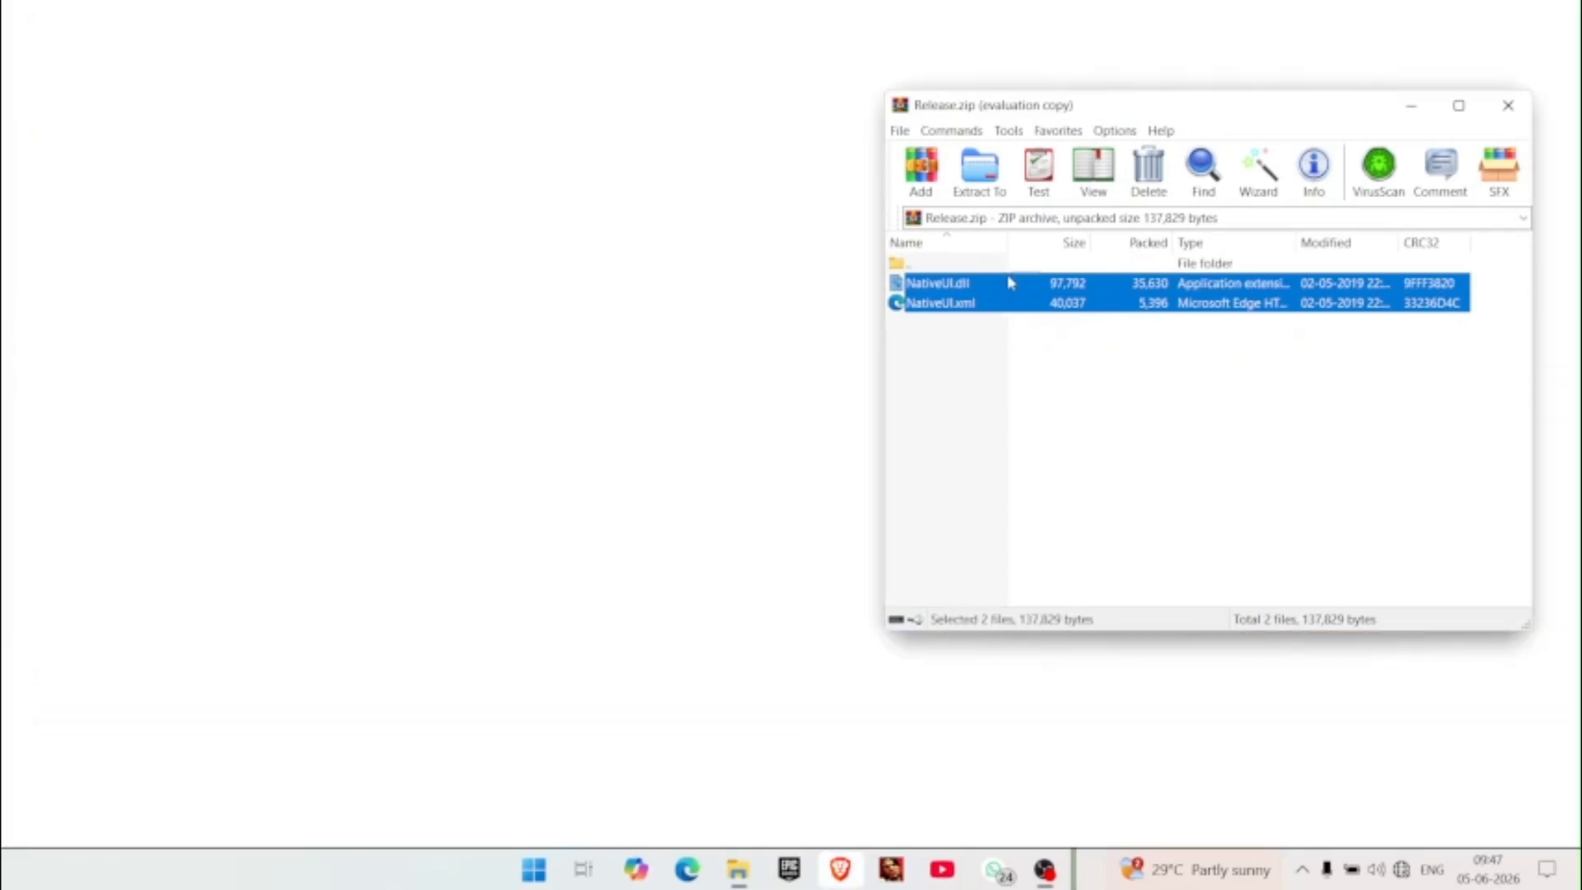
click(1508, 105)
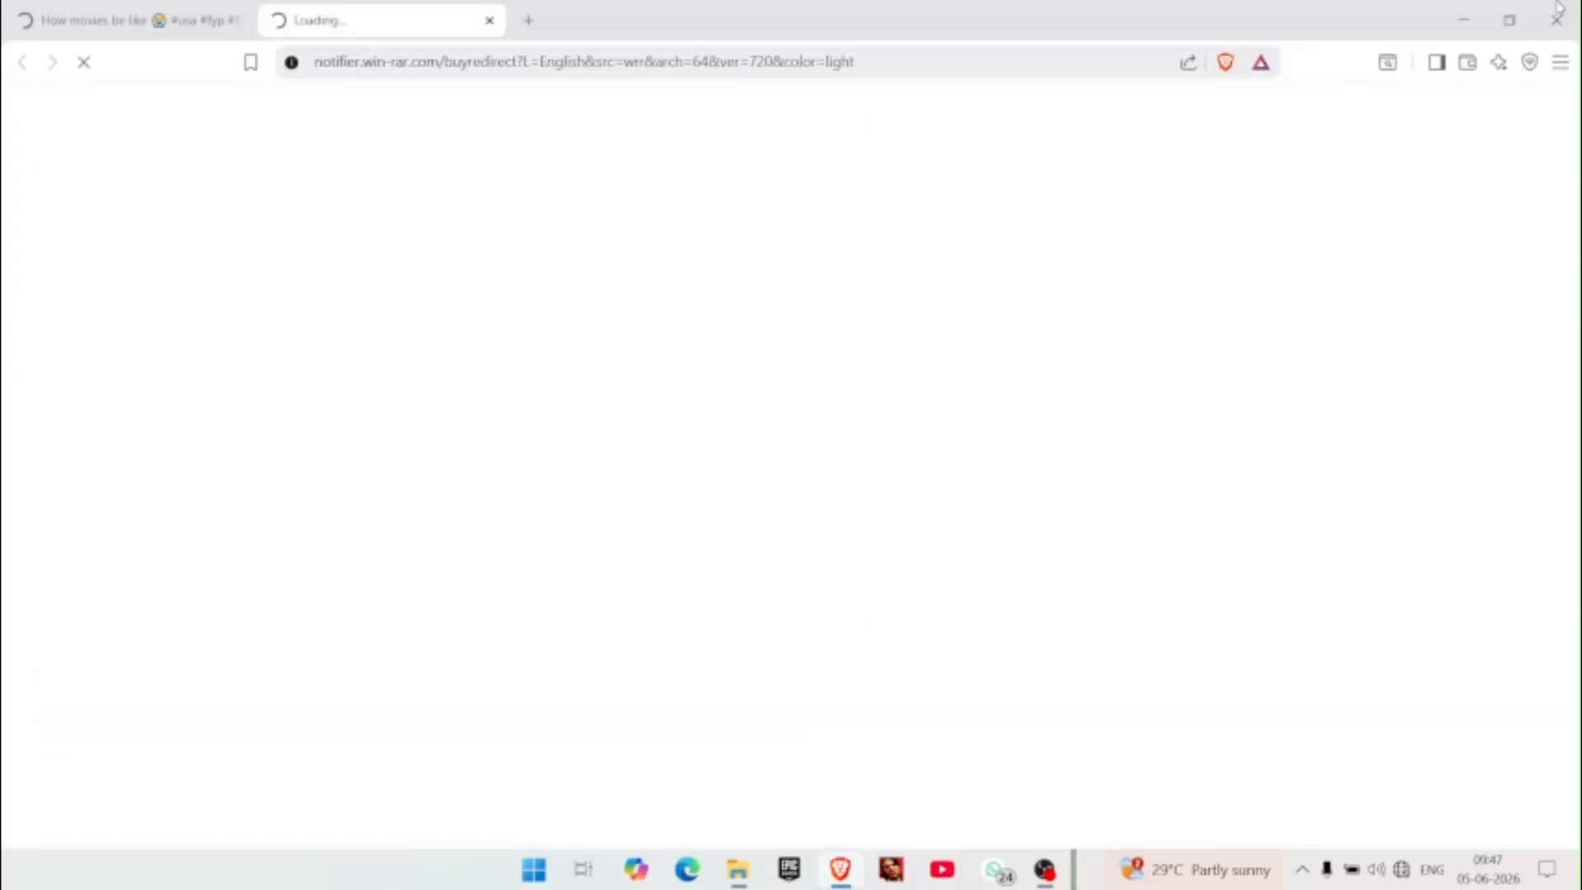
click(1554, 11)
click(819, 266)
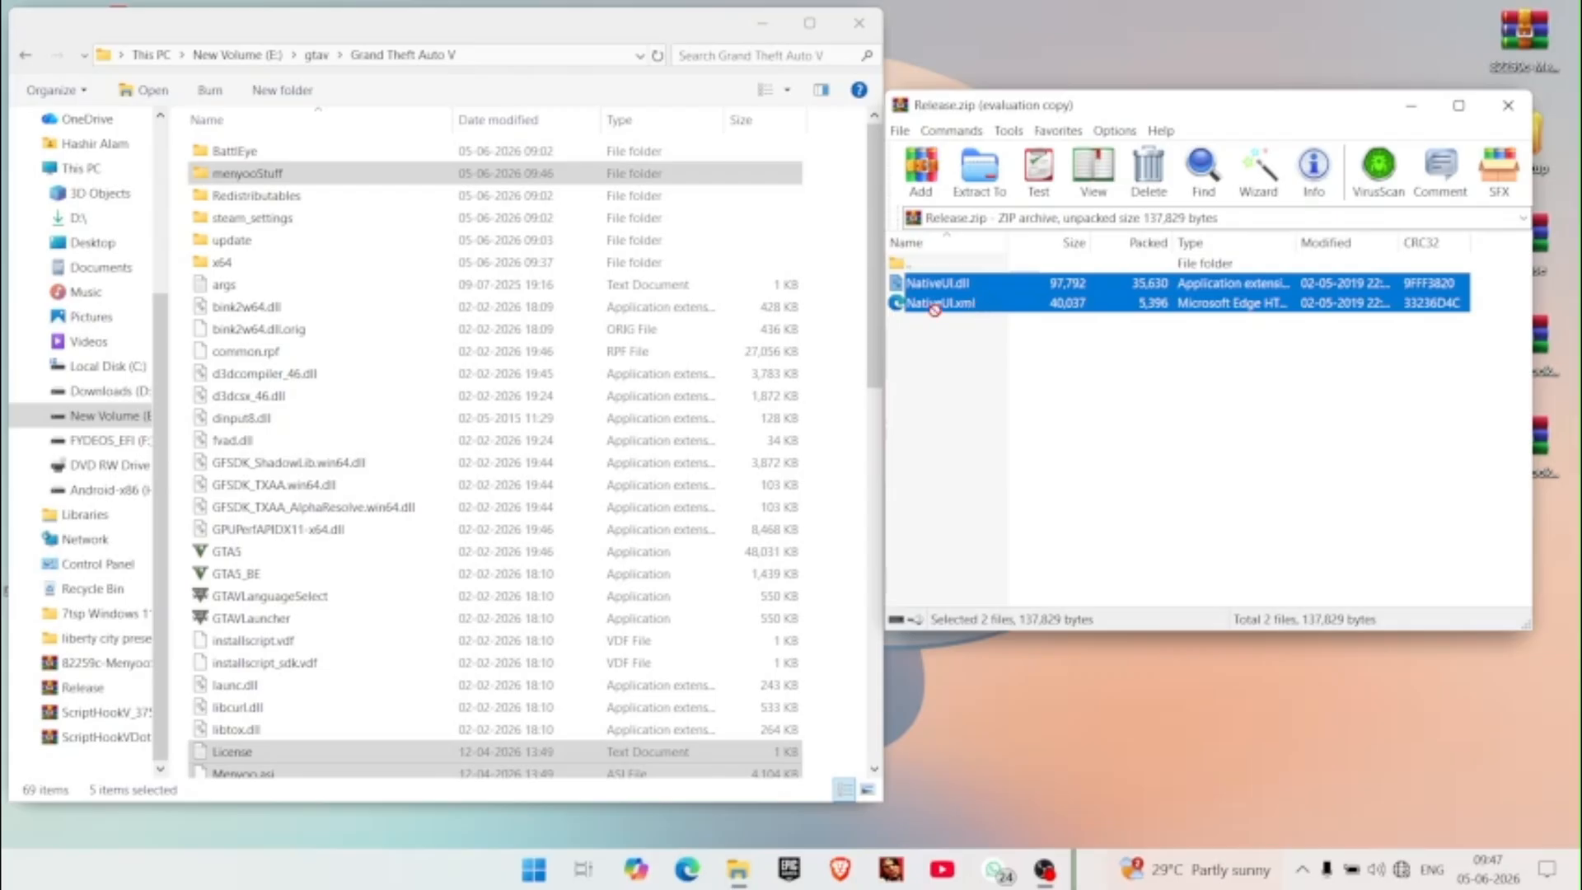
drag(934, 308, 769, 382)
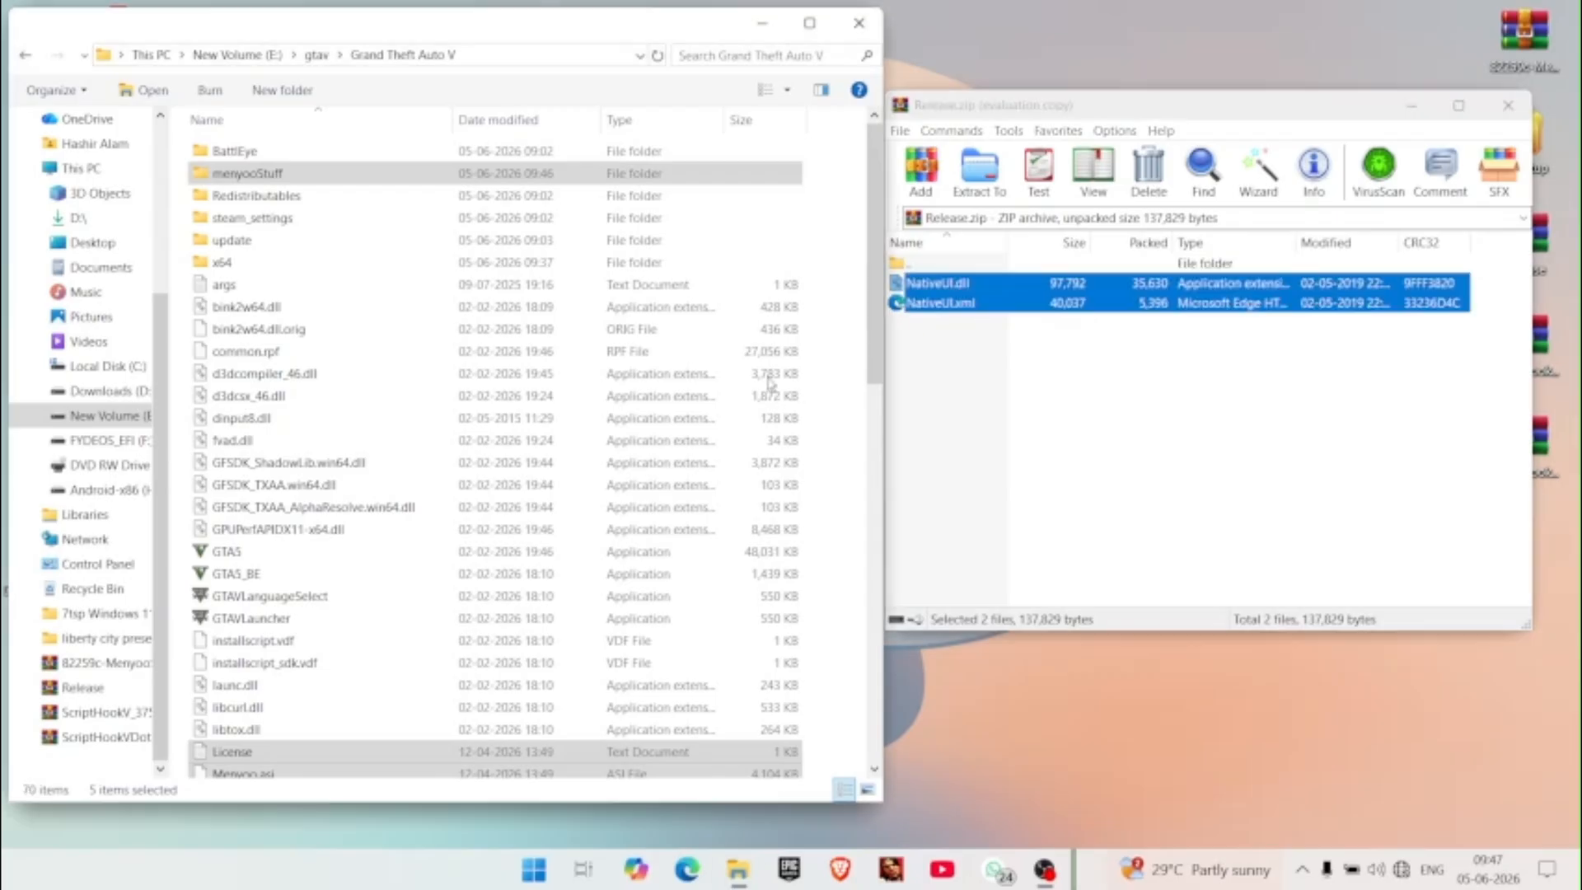
scroll(739, 389, down, 5)
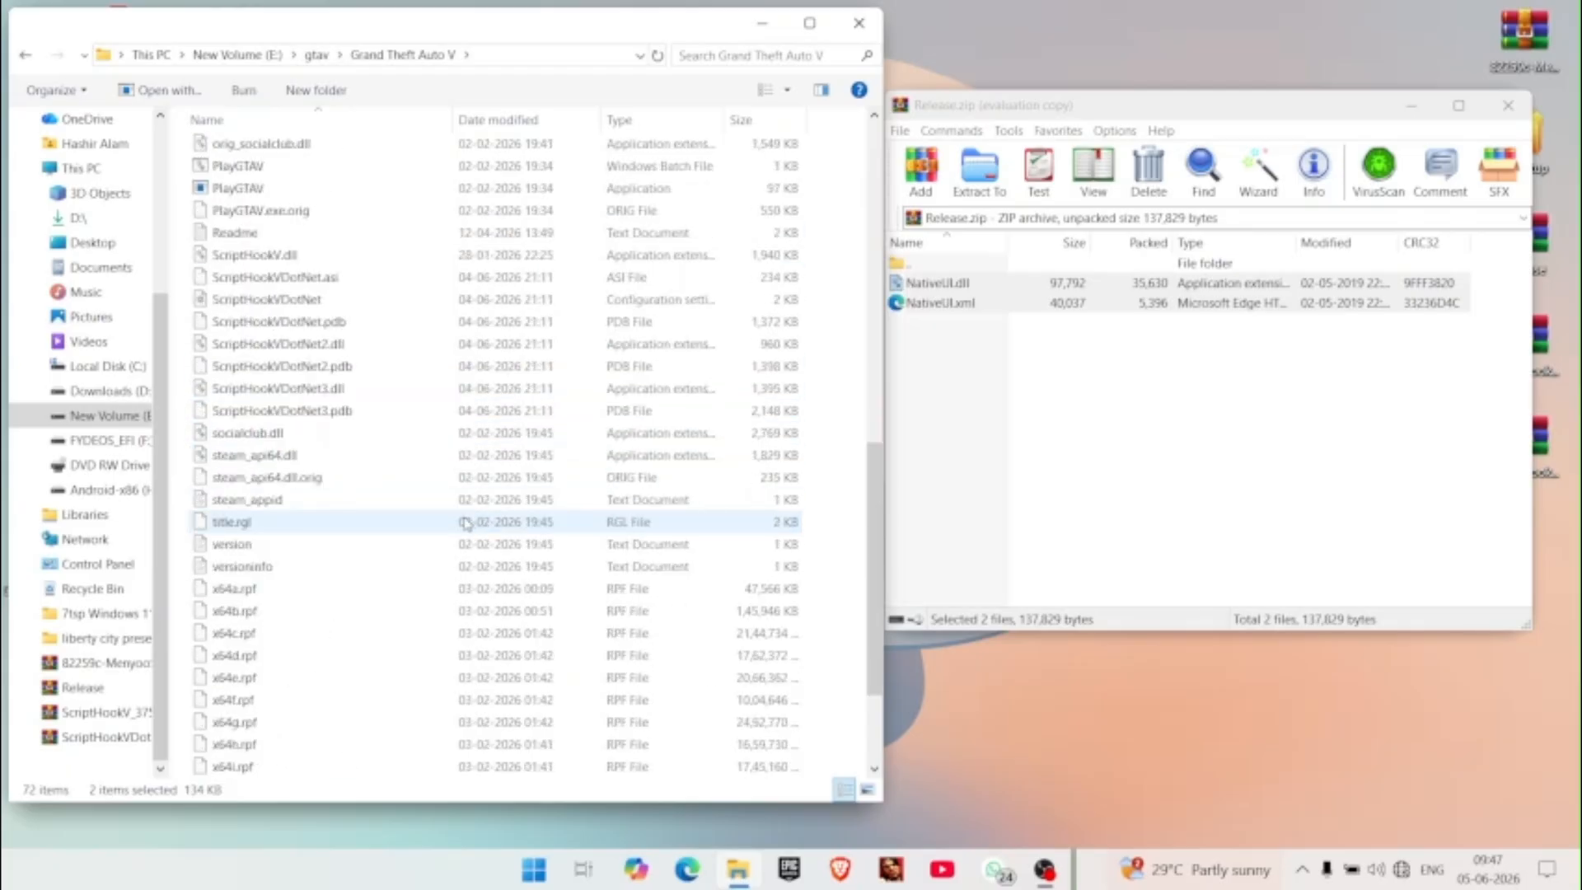
scroll(754, 313, up, 12)
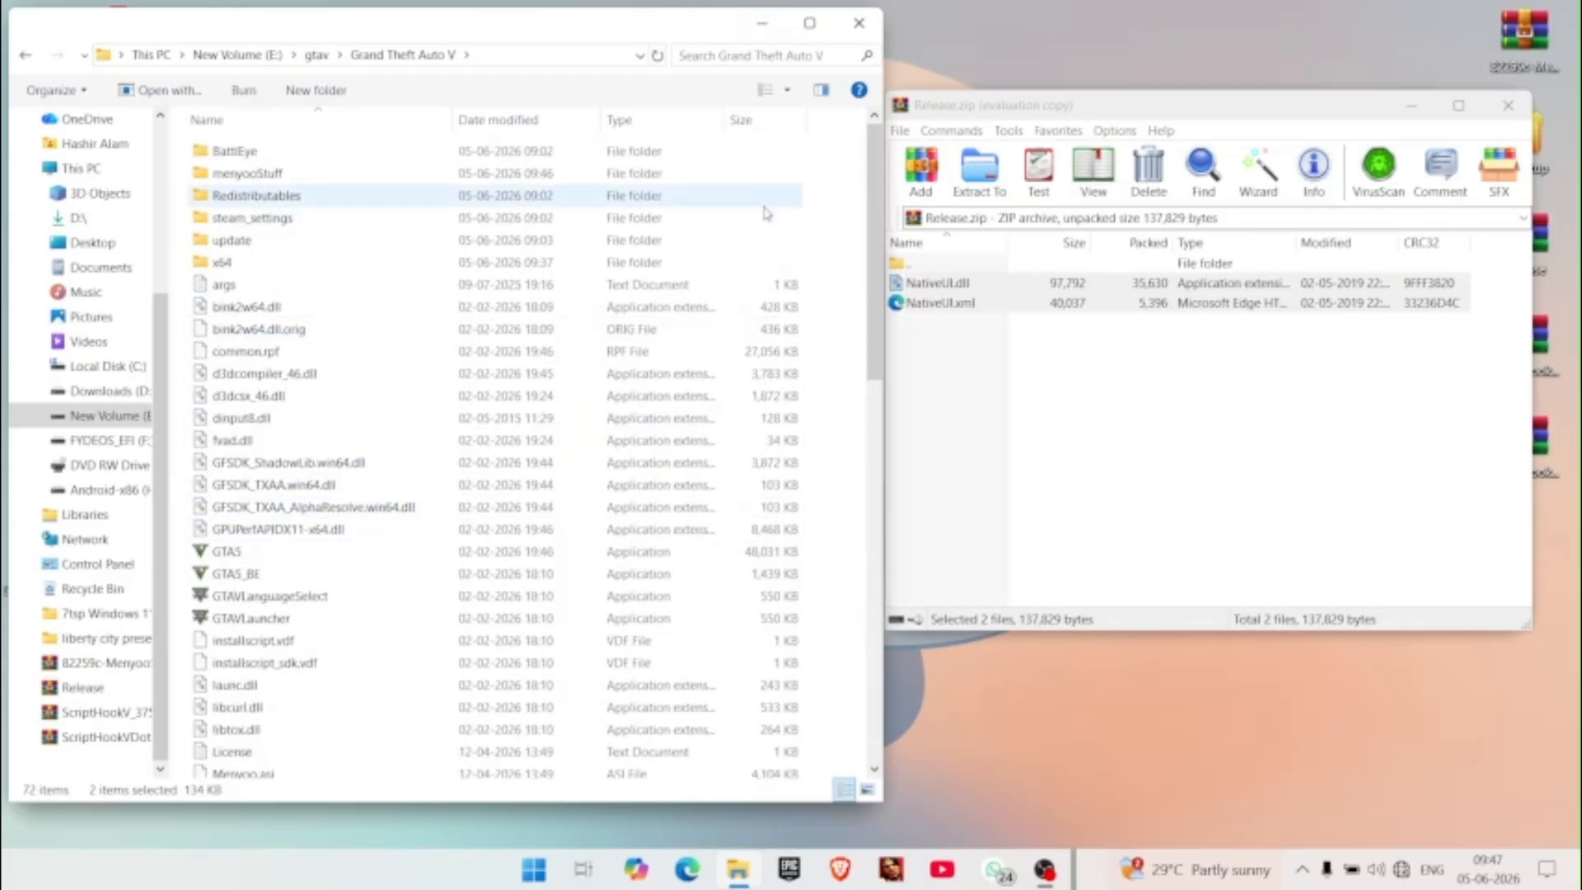
- Create a folder named mods in the Grand Theft Auto V folder and open it
right_click(855, 177)
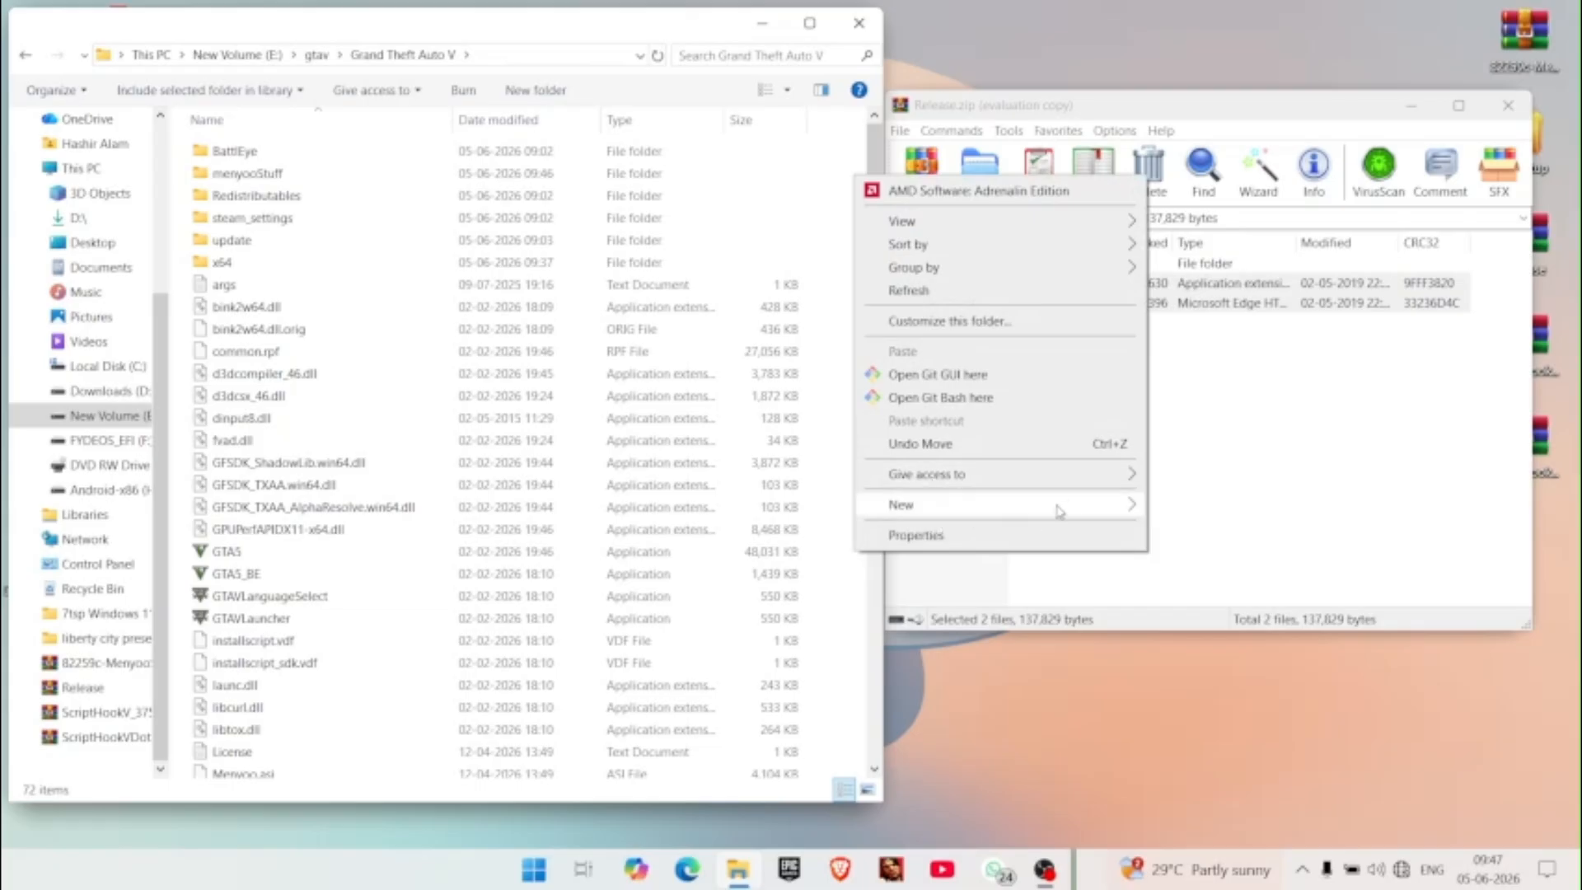
mouse_move(1068, 506)
click(1156, 511)
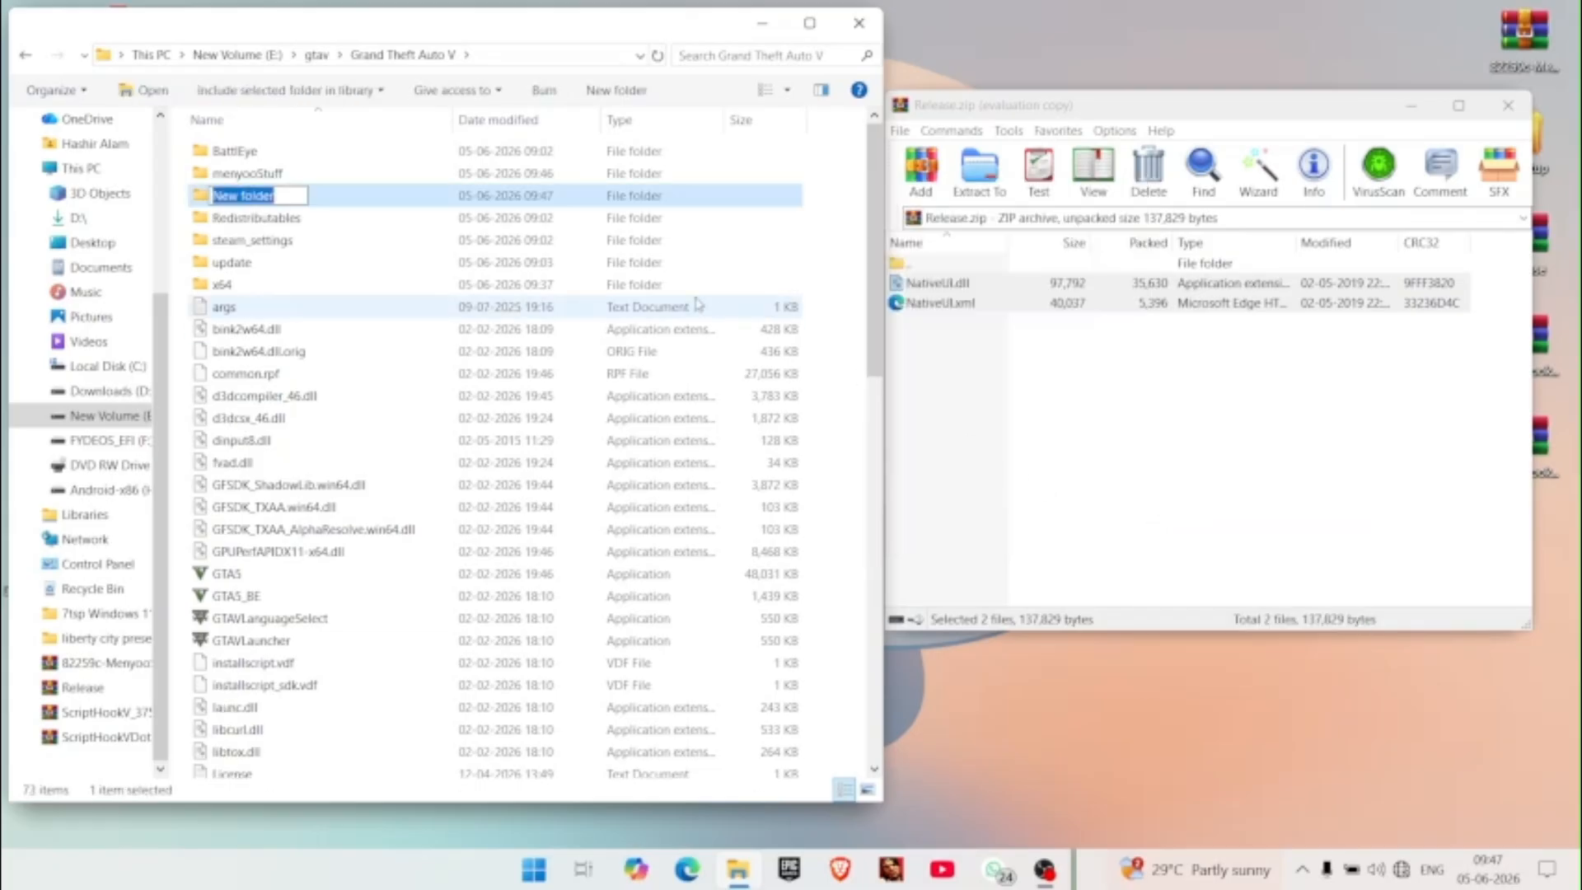
text(MODS)
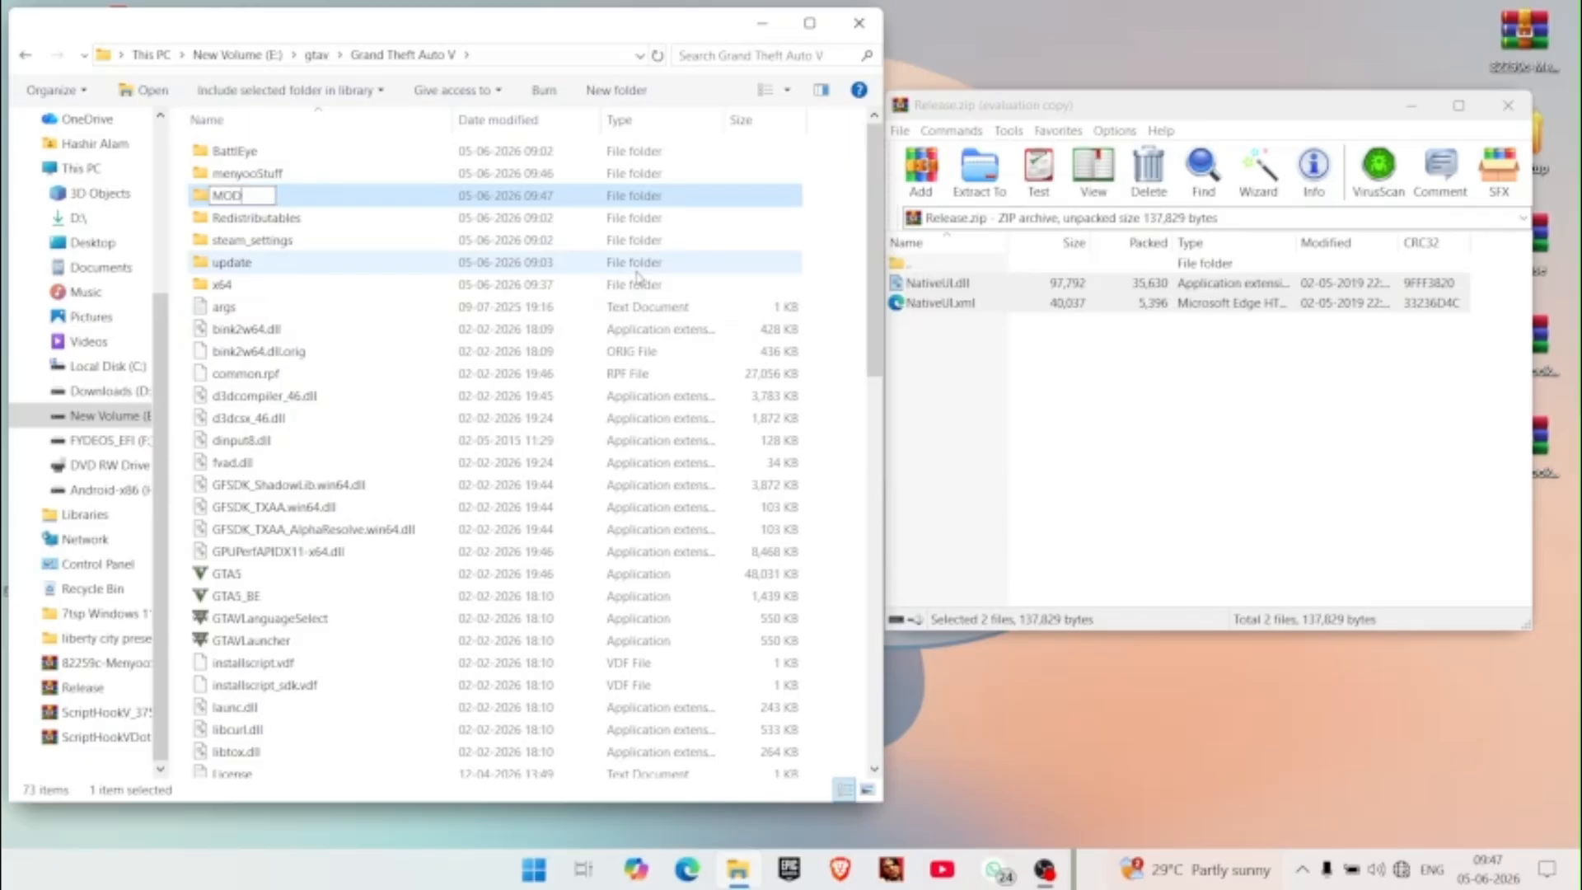
key(BackSpace)
key(BackSpace)
key(BackSpace)
text(mods)
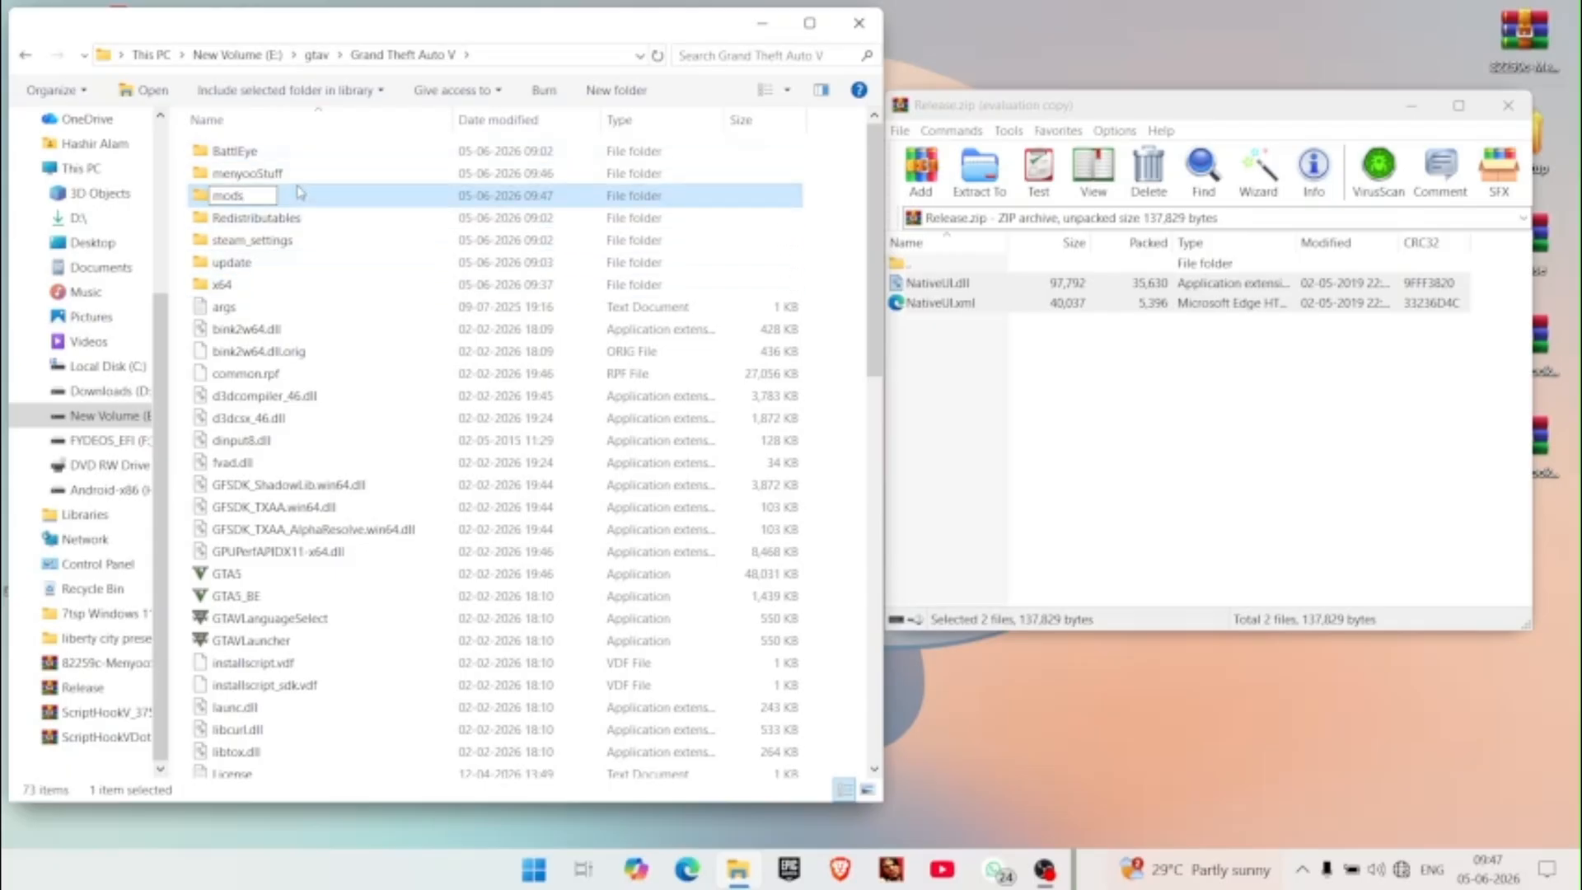
key(Return)
double_click(292, 194)
click(1236, 452)
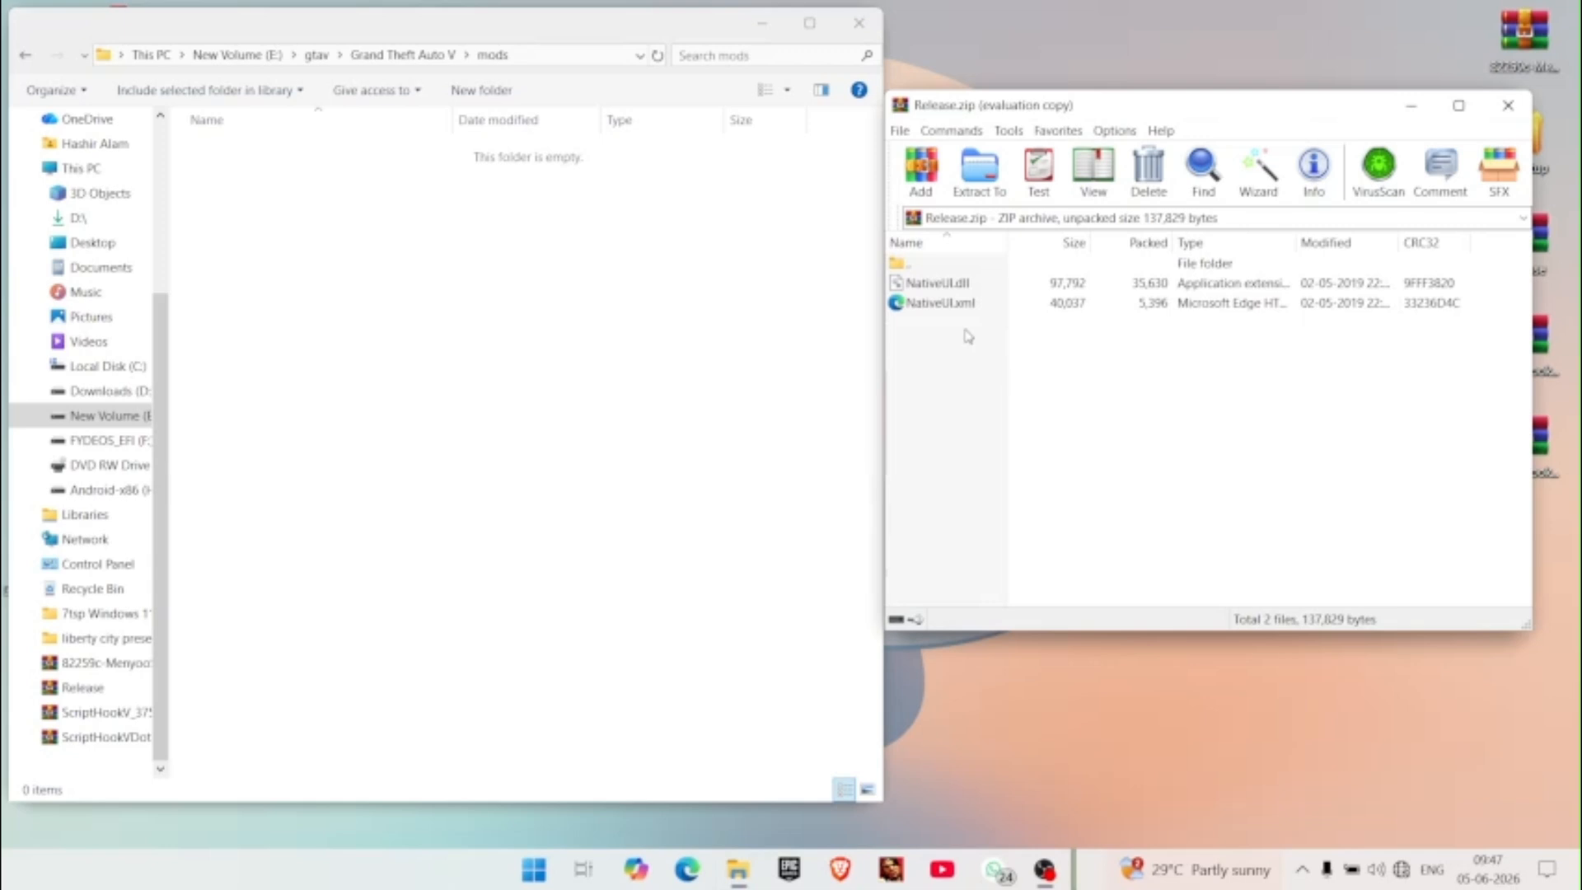
- Extract NativeUI.dll and NativeUI.xml from Release.zip into the mods folder and create a folder named update there
drag(961, 327, 617, 416)
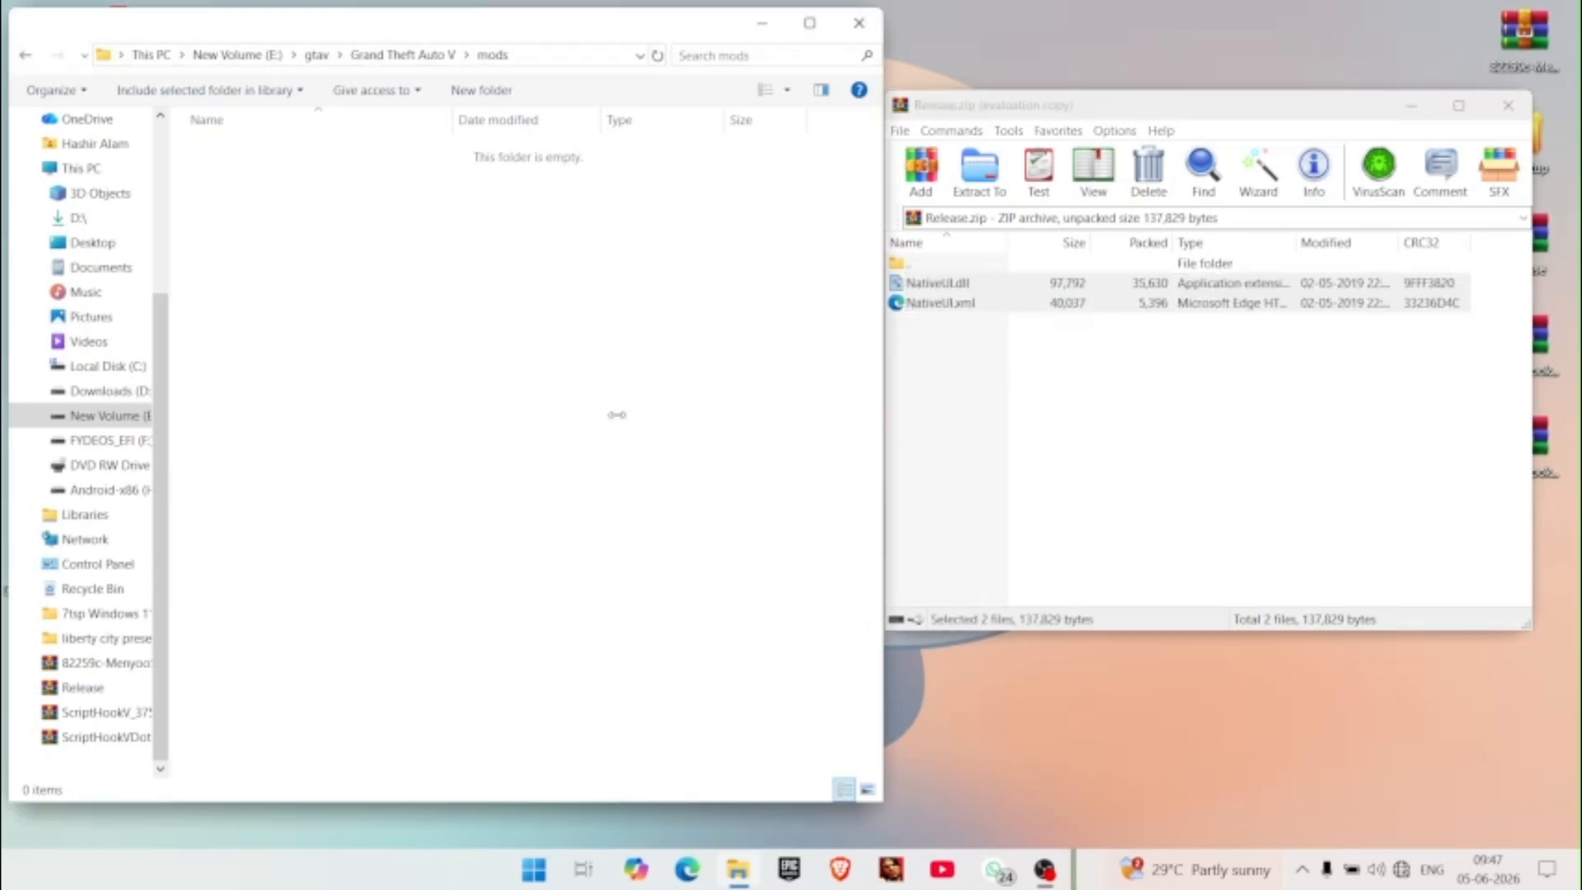
click(445, 356)
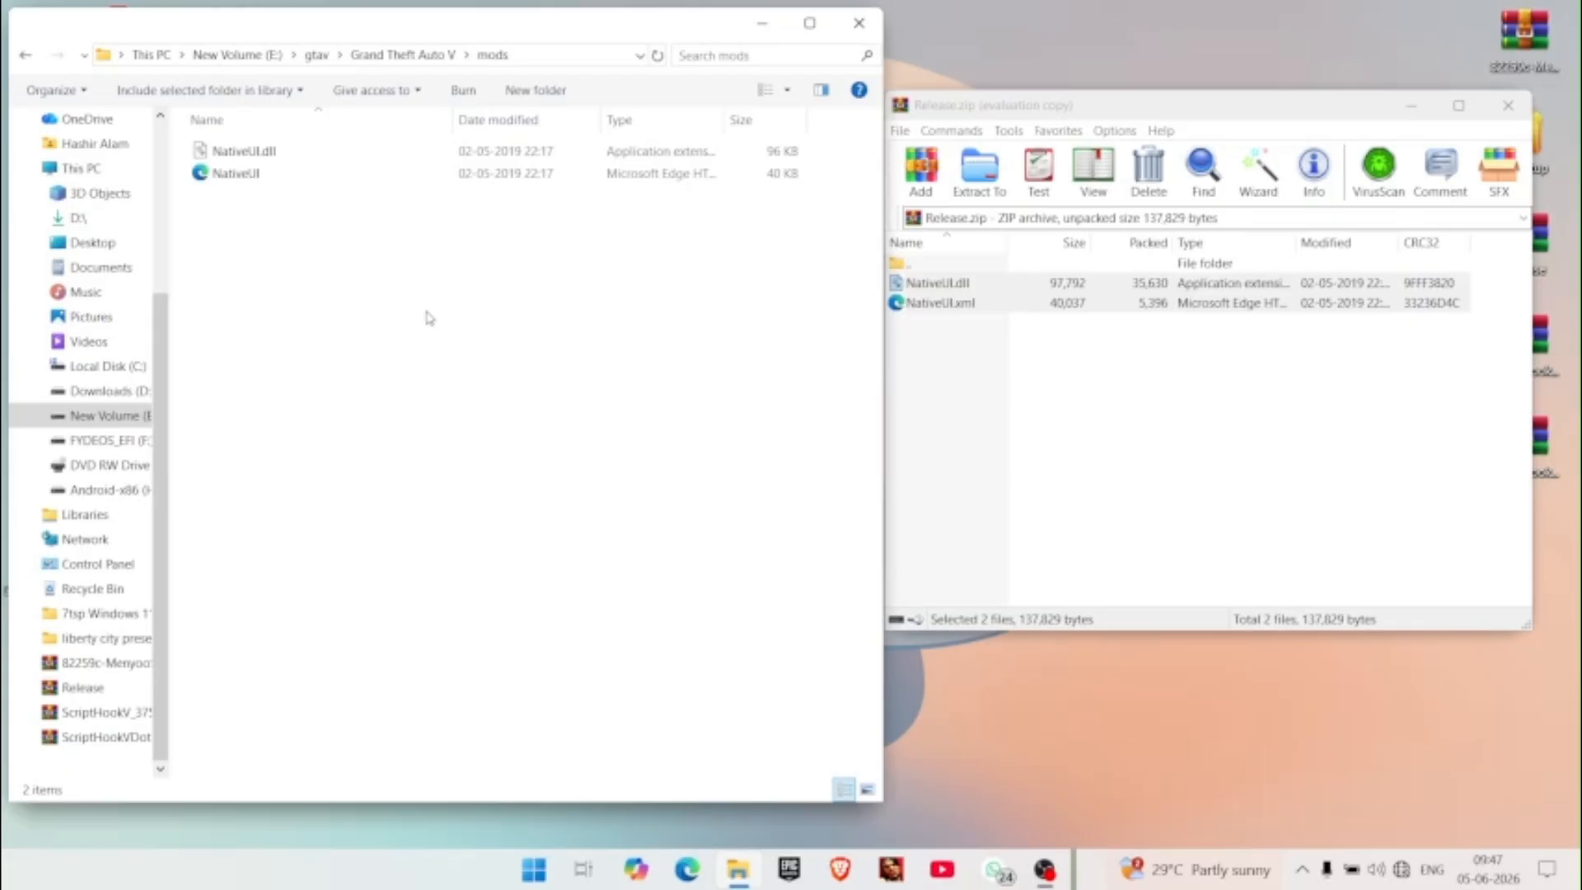
right_click(428, 318)
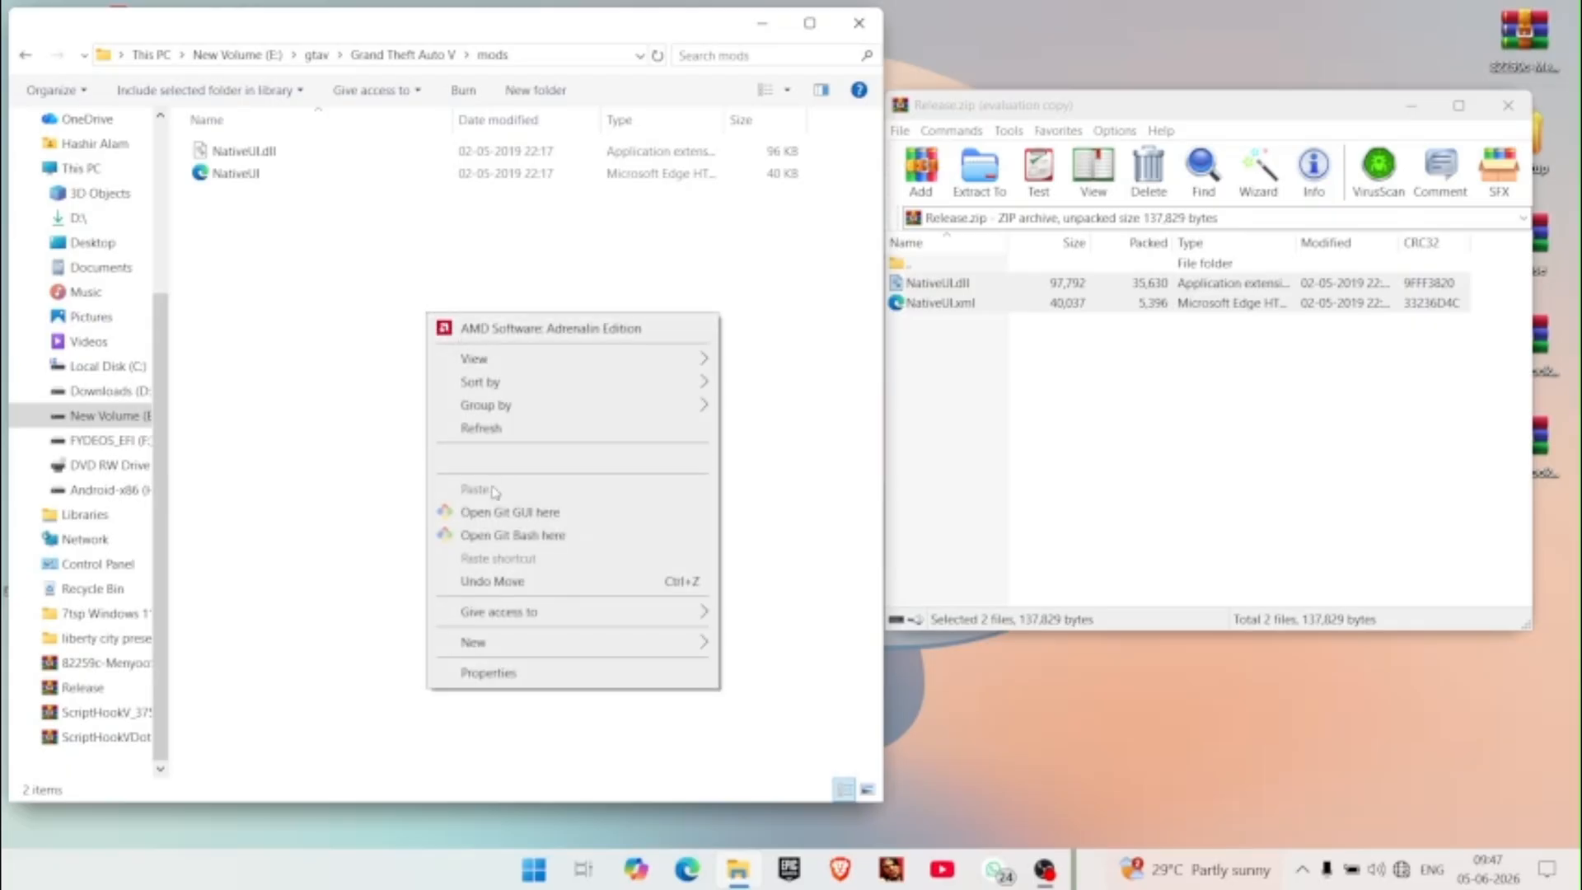
mouse_move(525, 653)
click(724, 645)
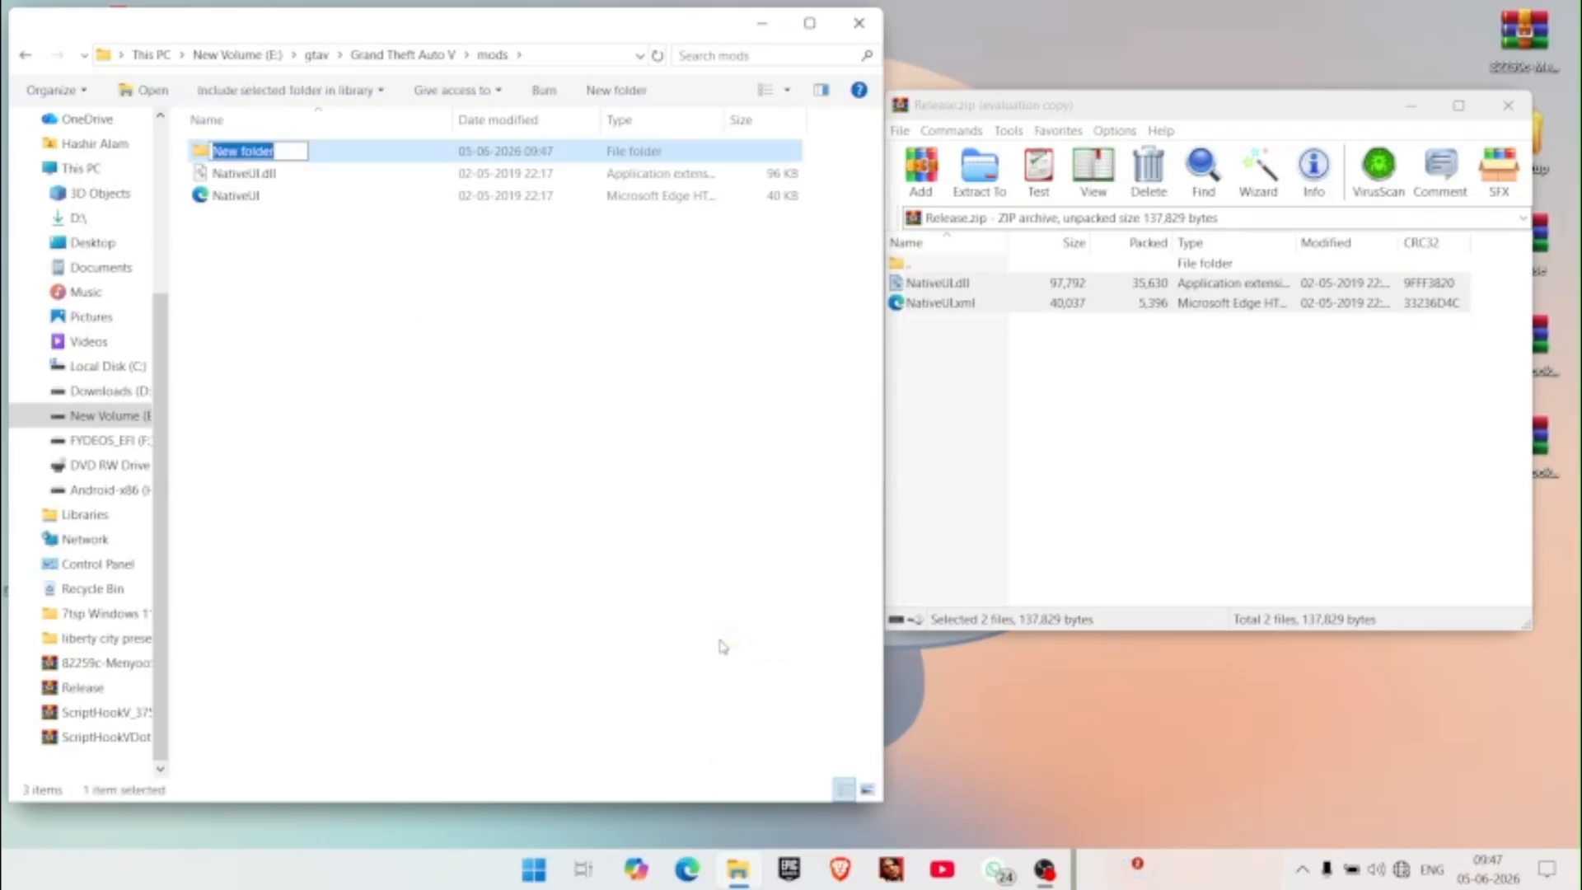
text(update)
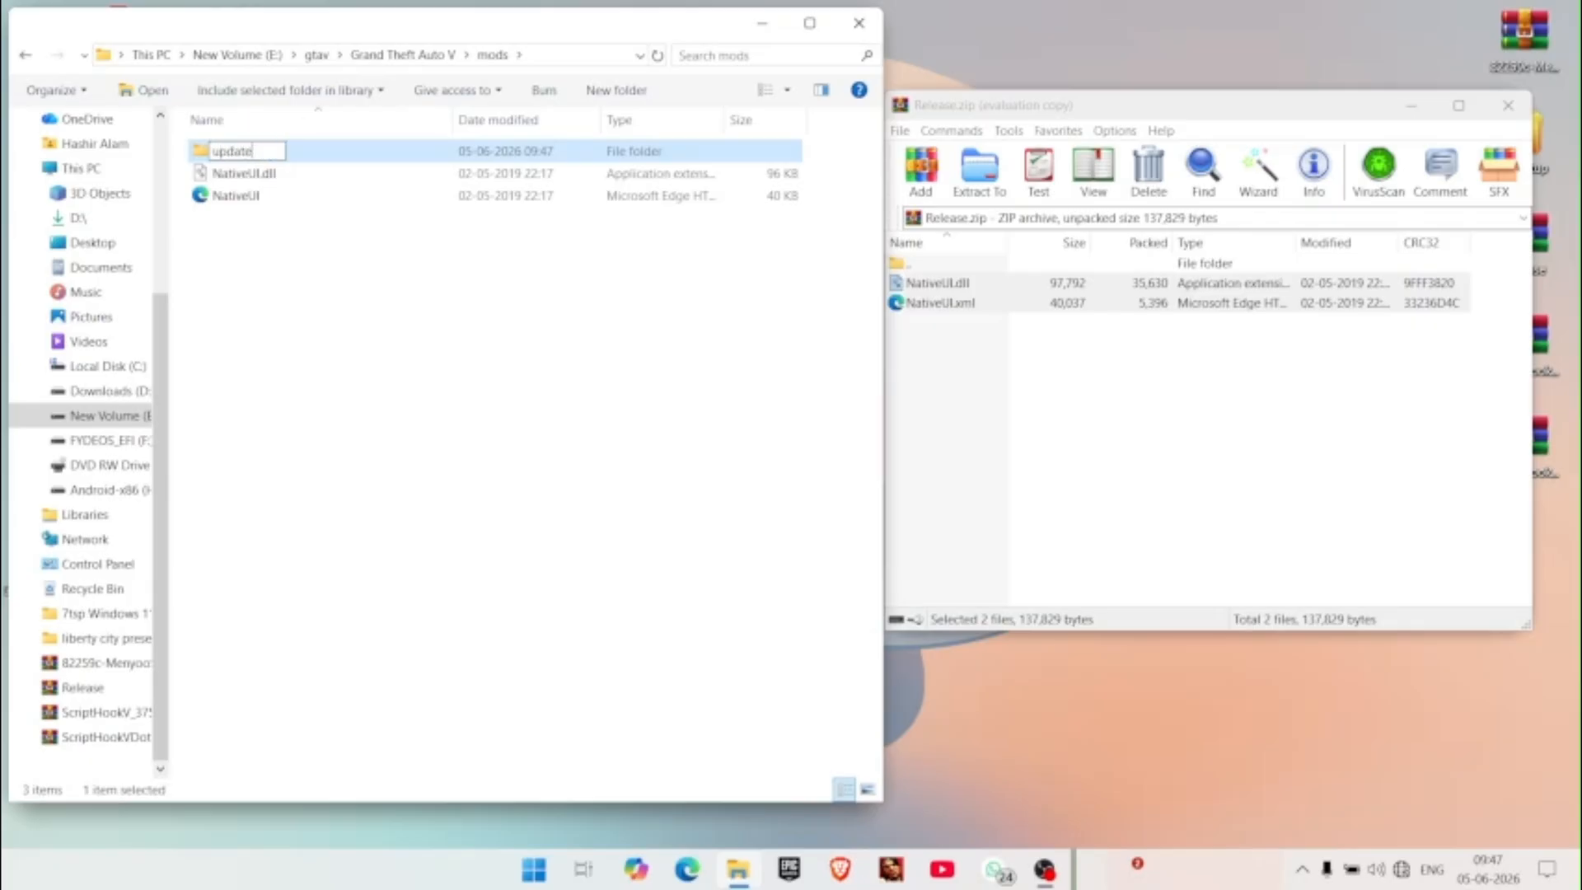
click(478, 483)
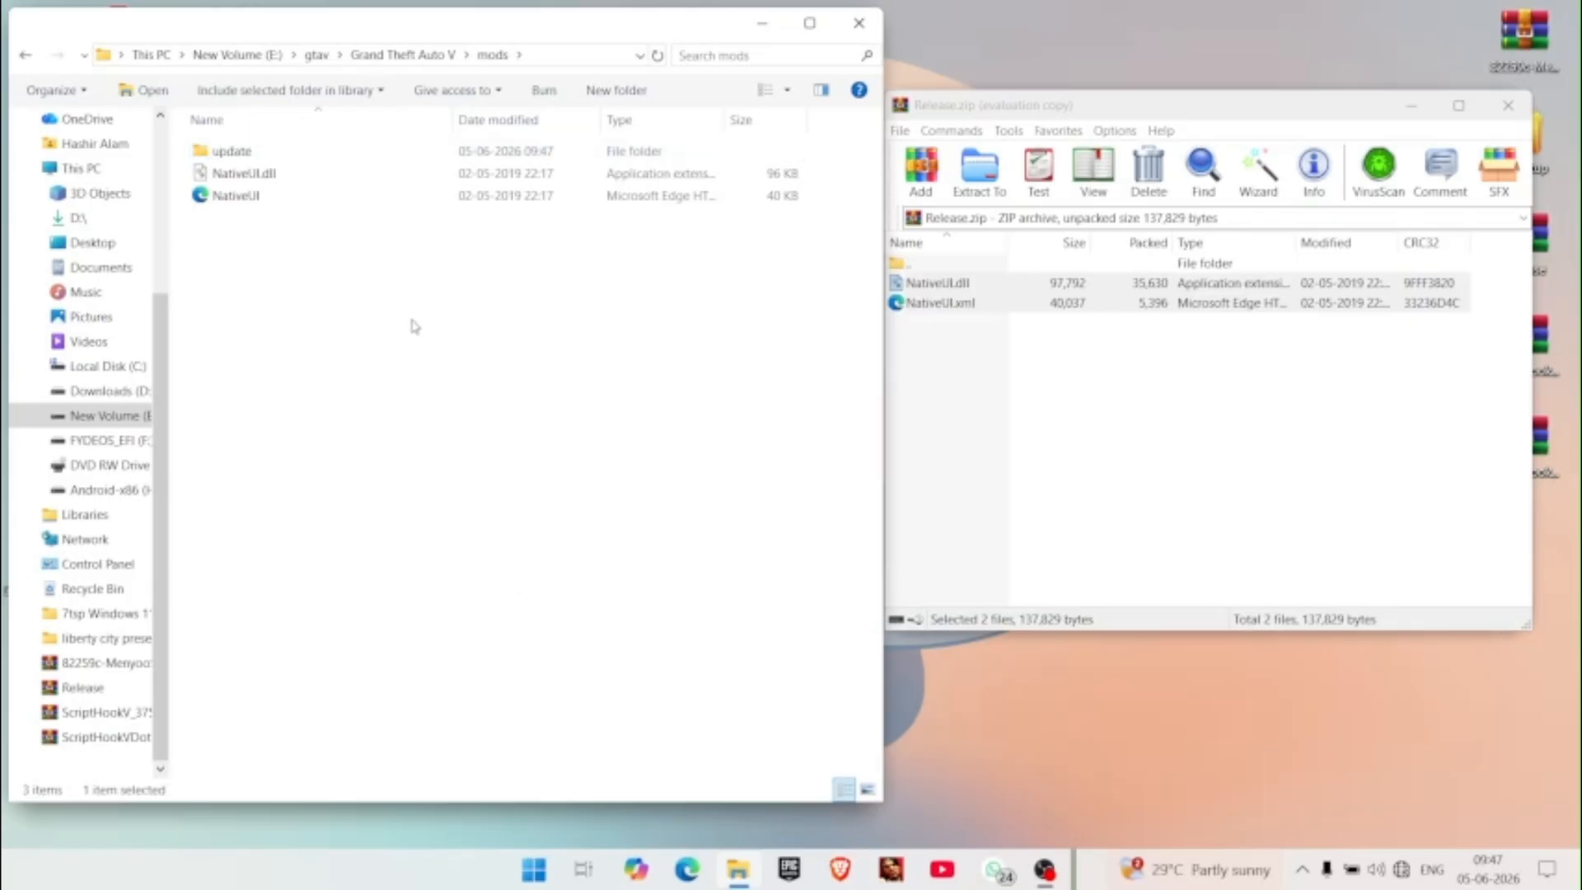
- Open the update folder inside mods and create a folder named x64 in it
double_click(321, 153)
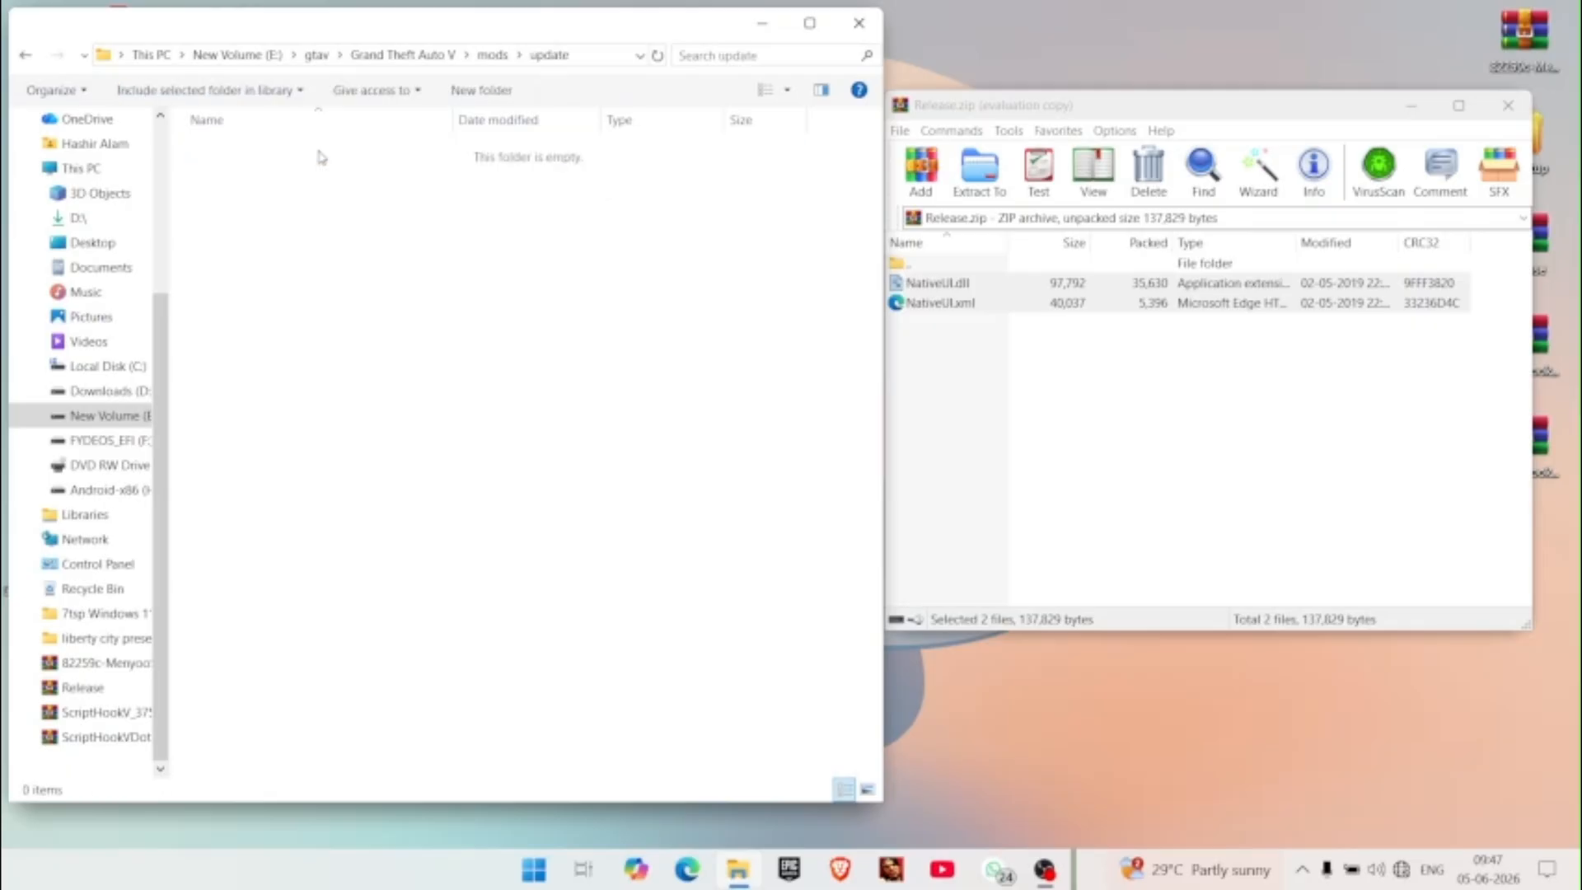
right_click(507, 290)
mouse_move(601, 611)
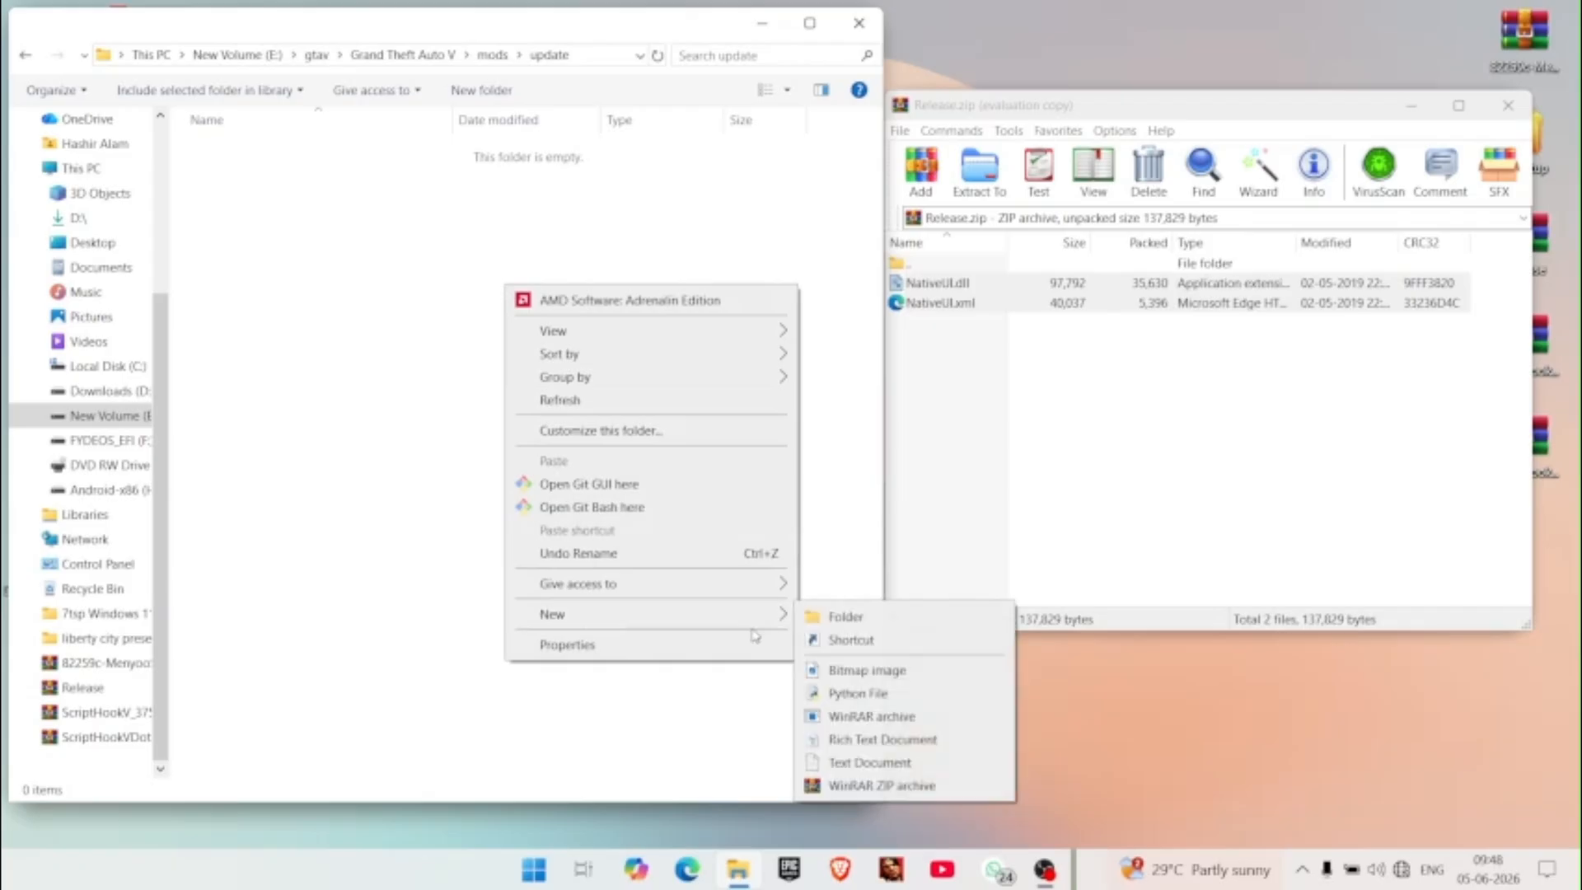
click(845, 616)
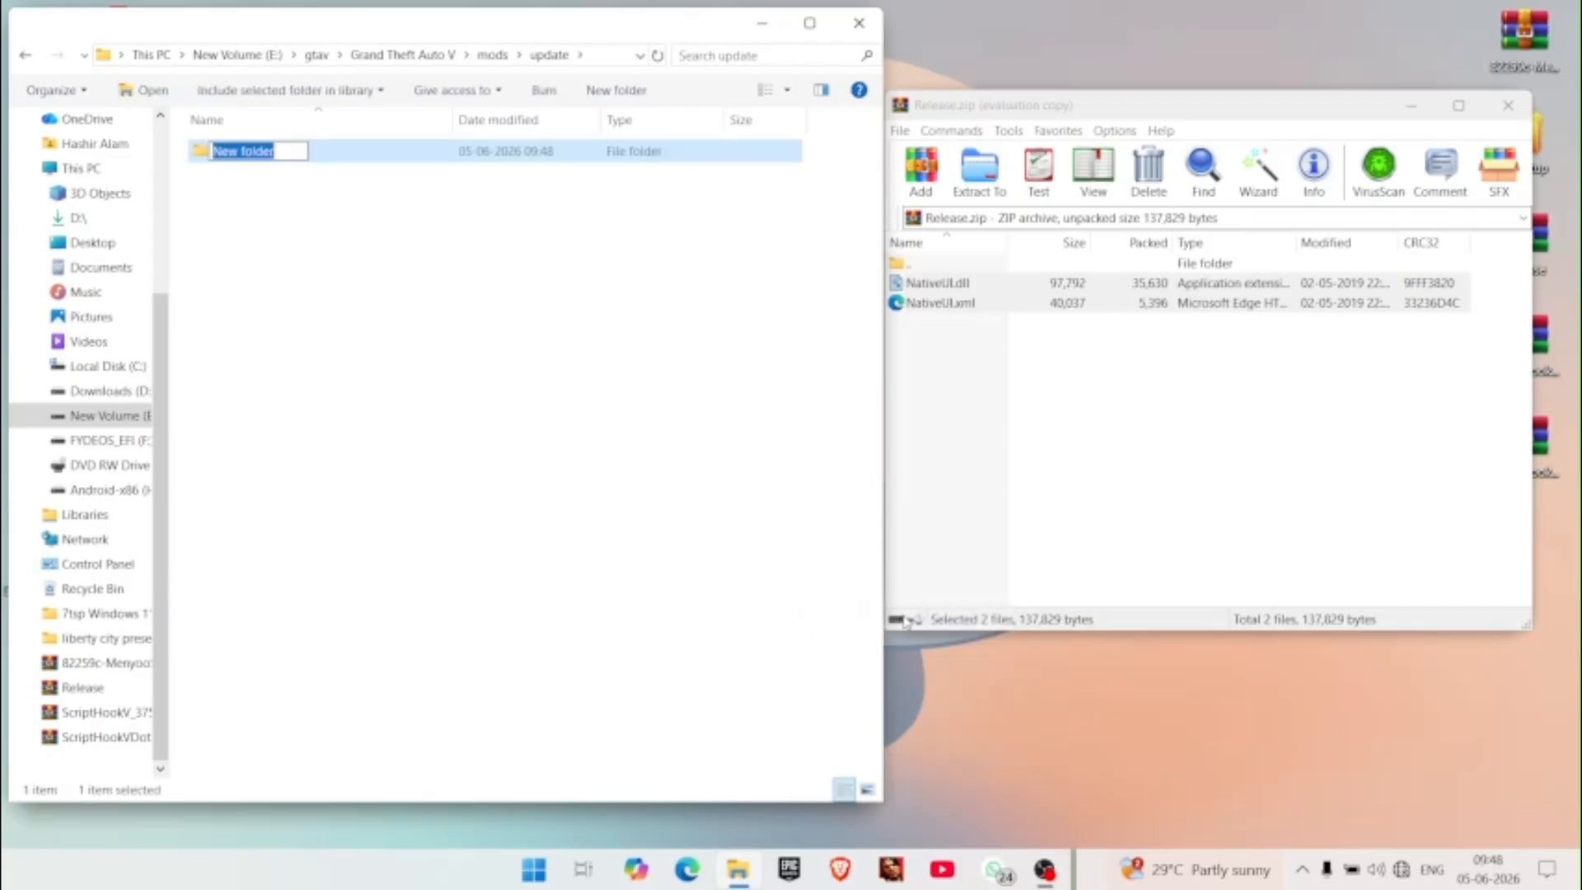
key(BackSpace)
text(x64)
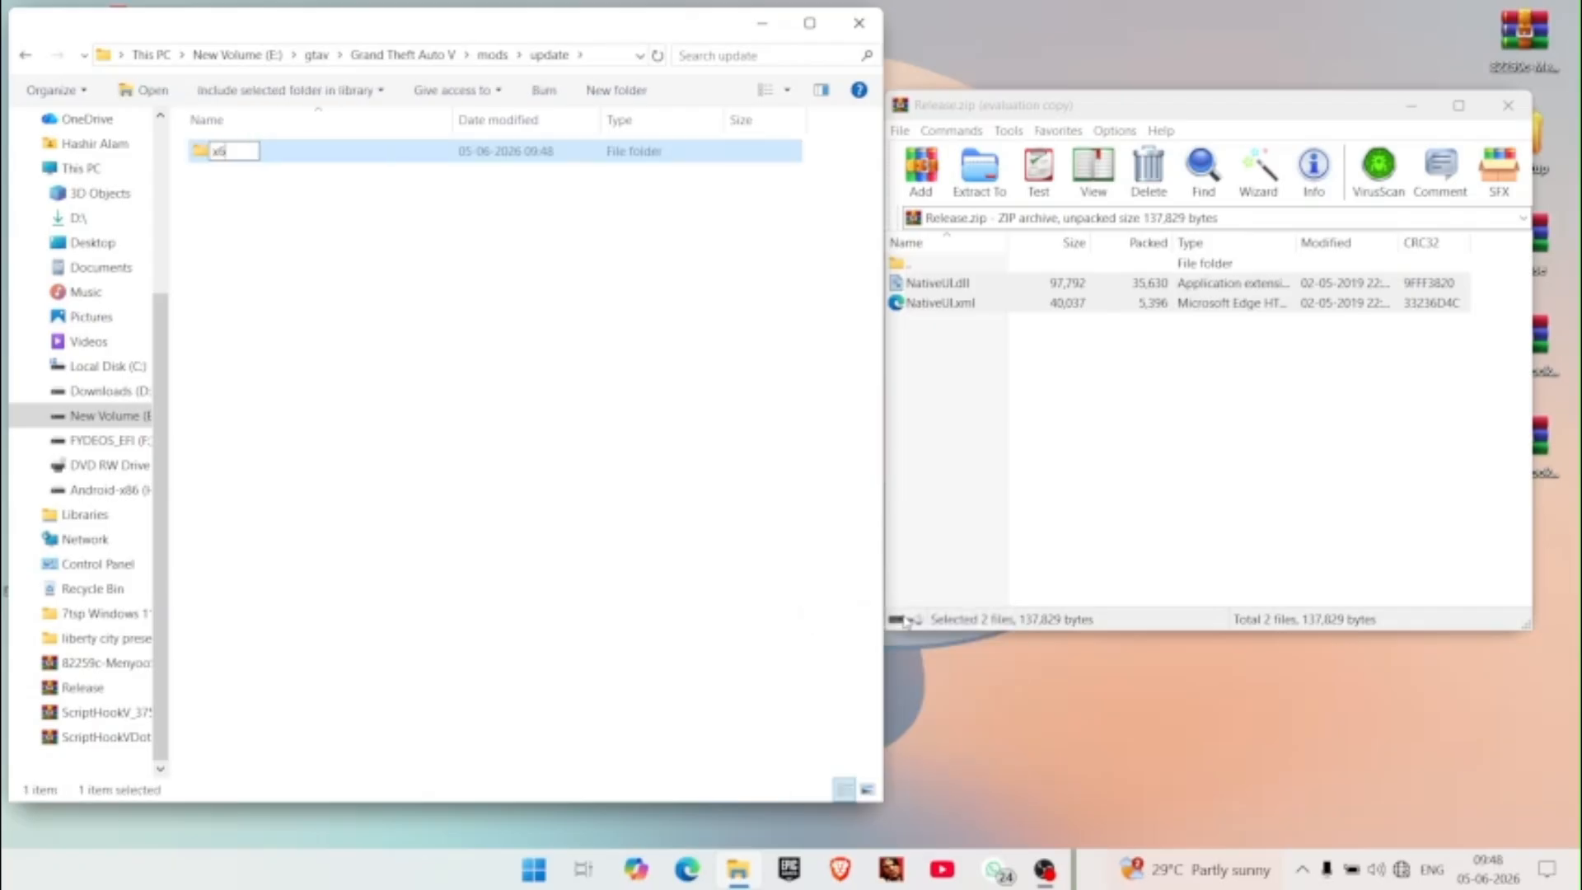
click(241, 212)
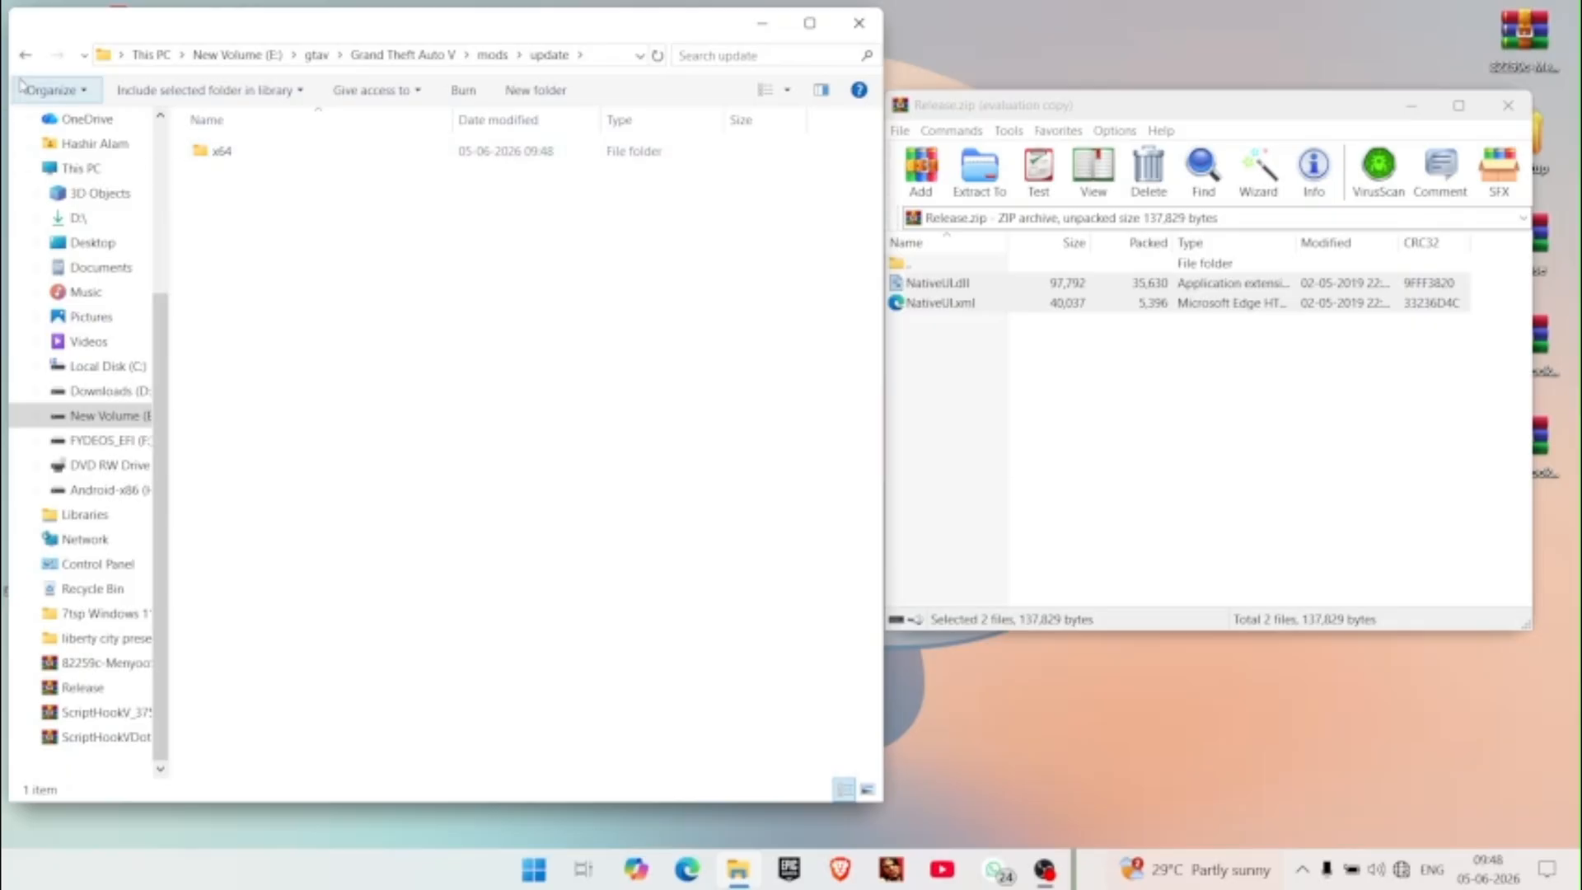
- Extract NativeUI.dll and NativeUI.xml from Release.zip into the update folder inside mods and close the archive
click(26, 54)
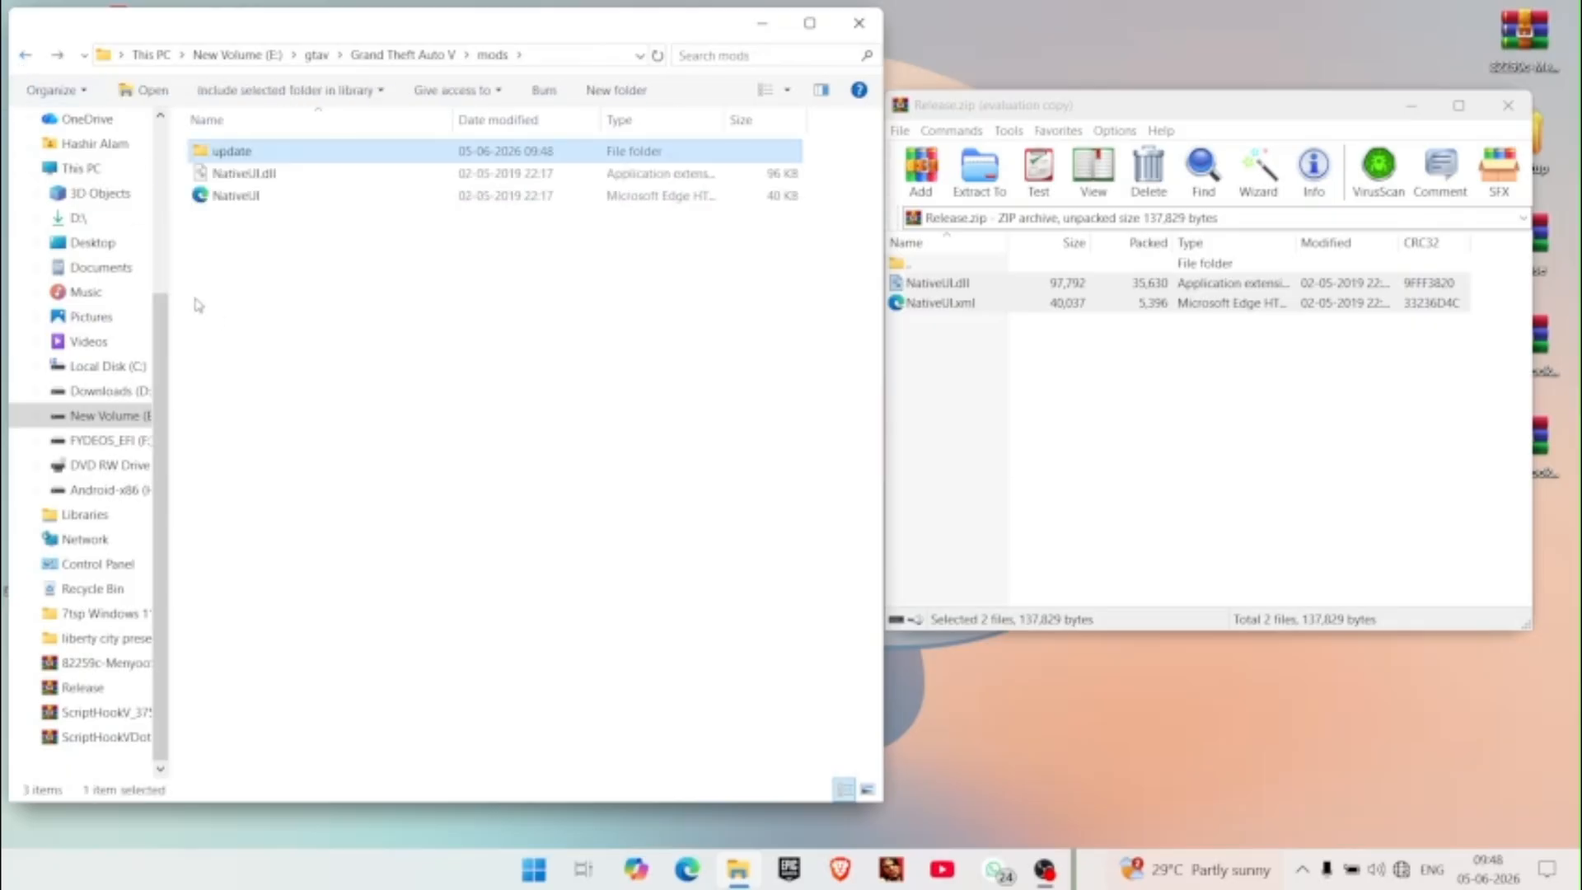
double_click(321, 158)
click(1002, 290)
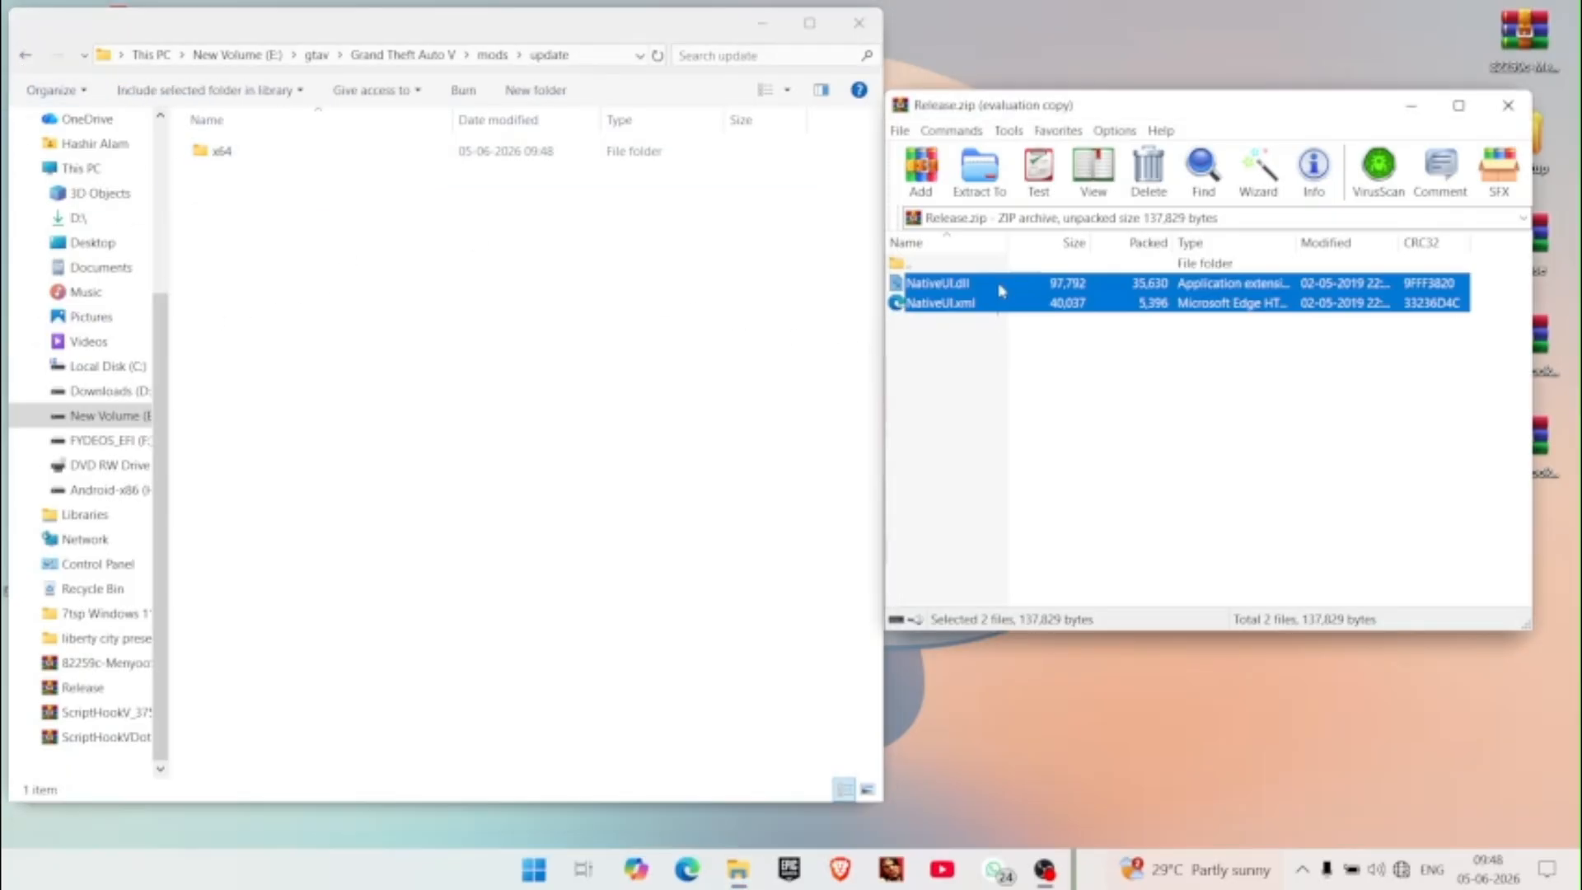
drag(1002, 286, 619, 305)
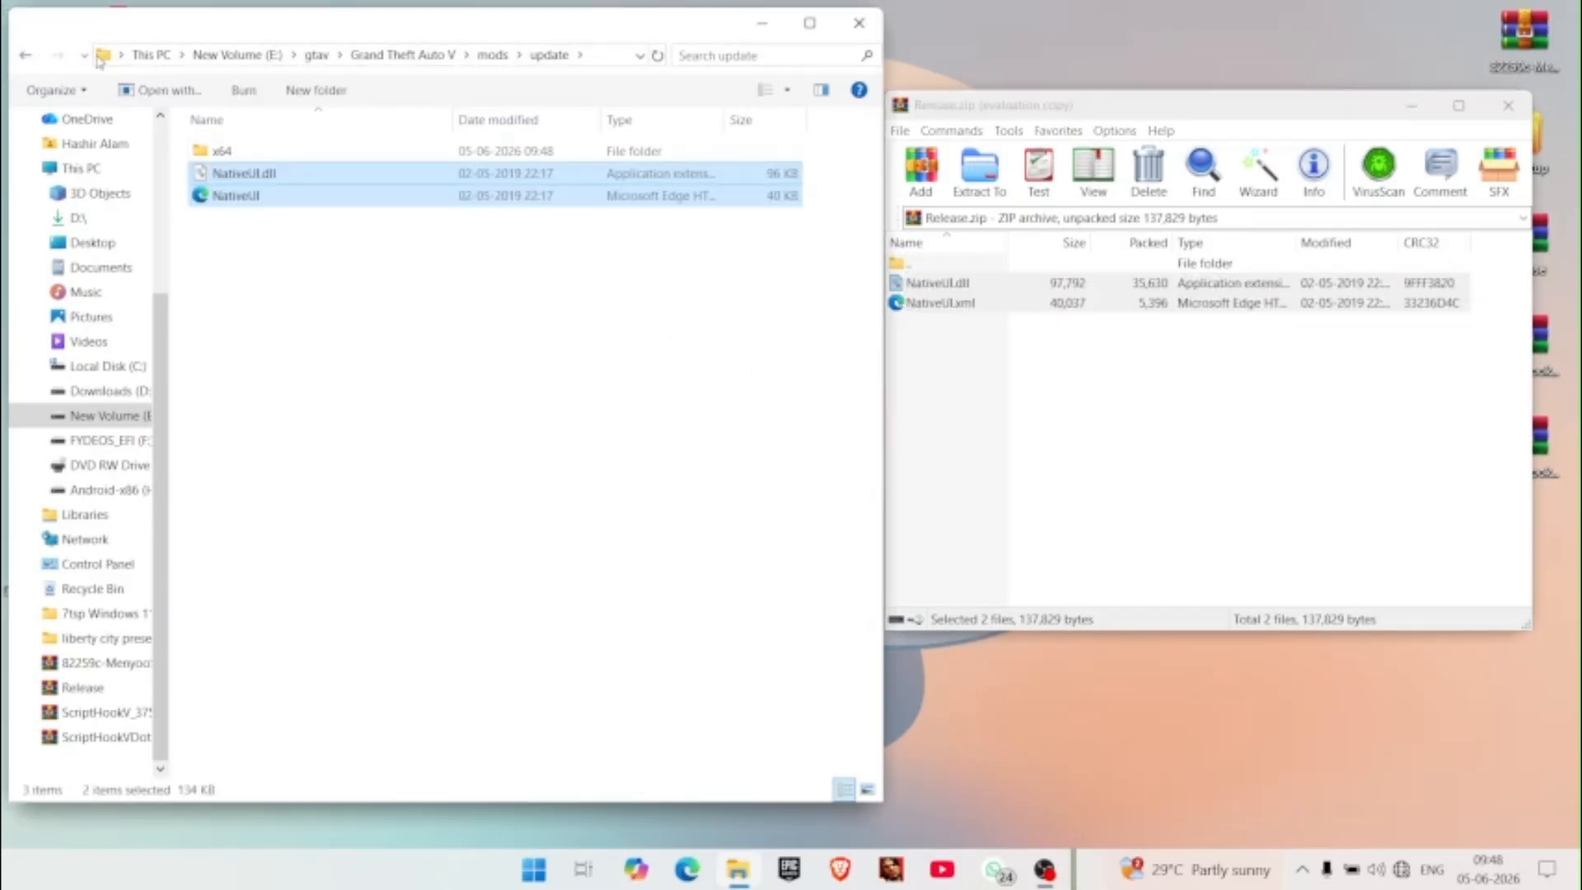
click(294, 321)
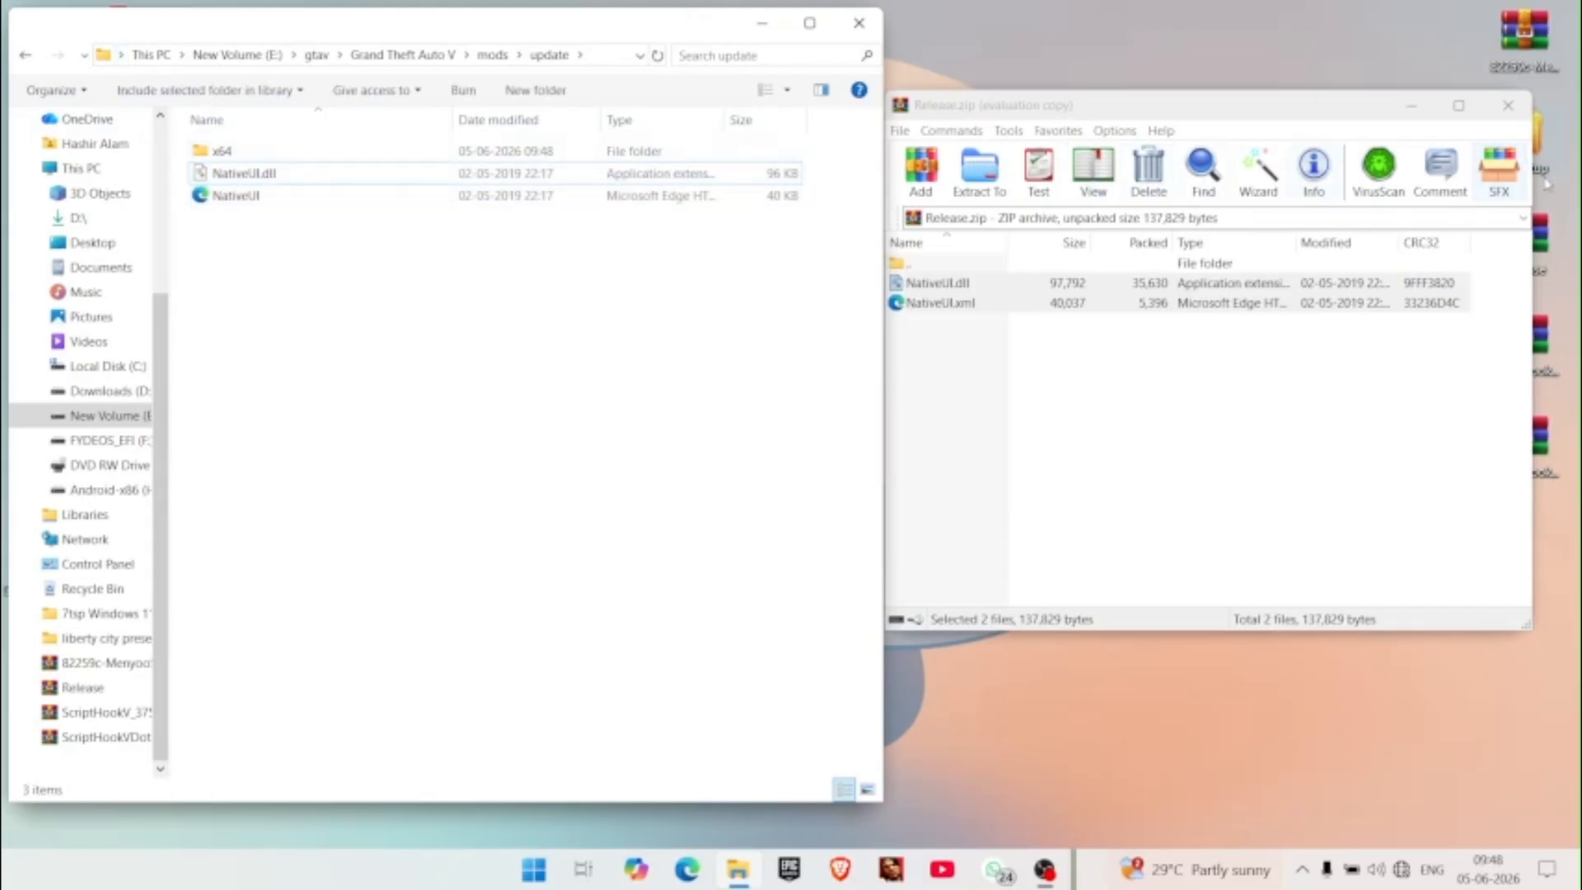
click(1507, 106)
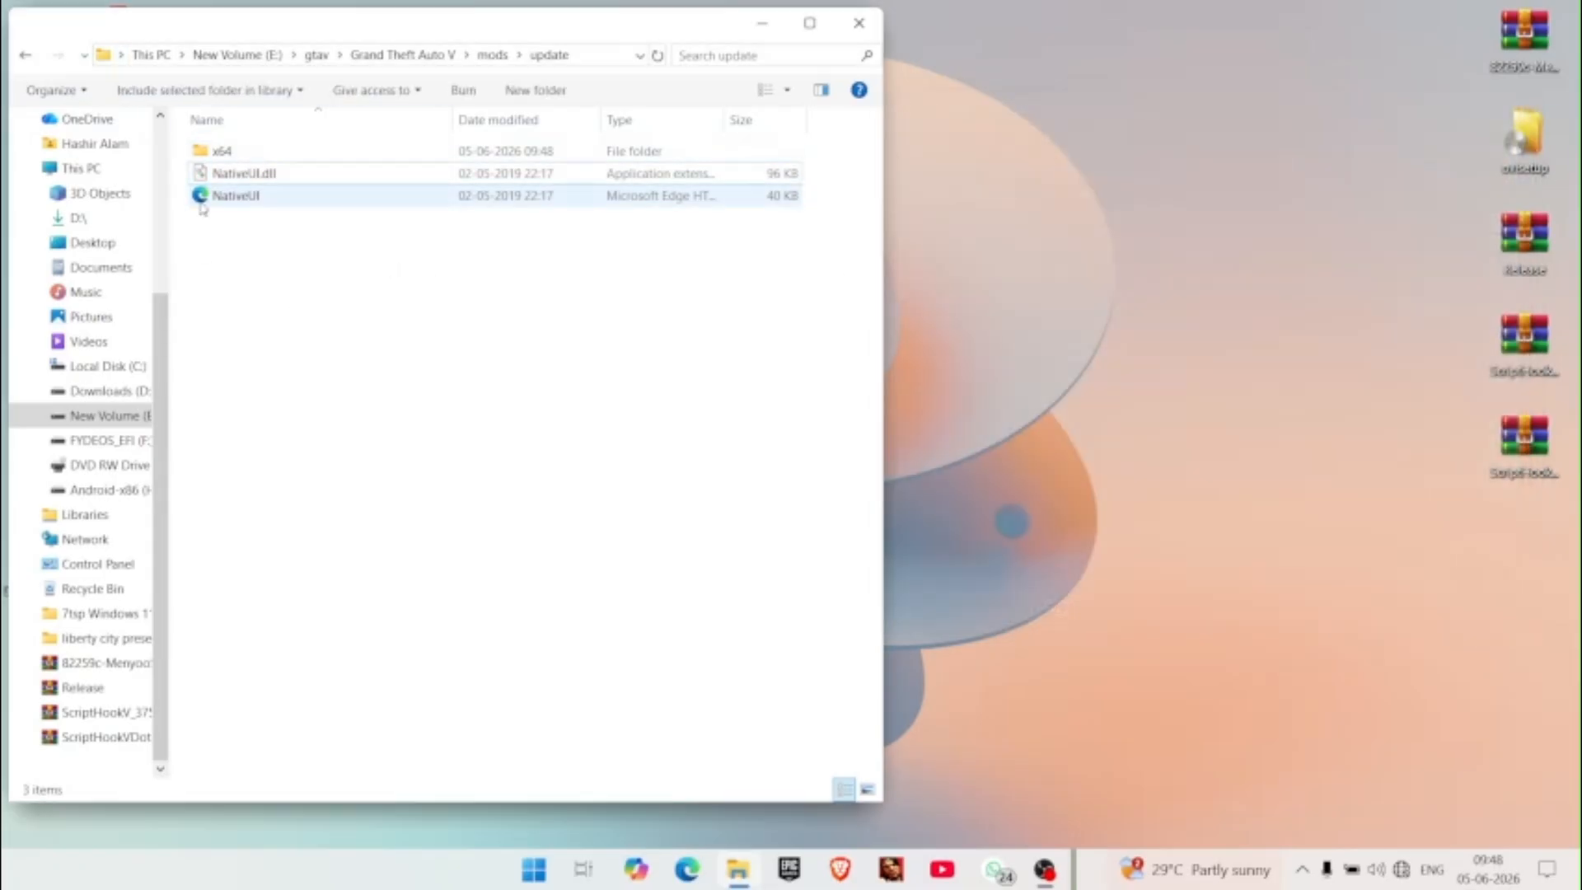
- Create a folder named dlcpacks in the x64 folder of the mods update folder
click(244, 170)
double_click(243, 152)
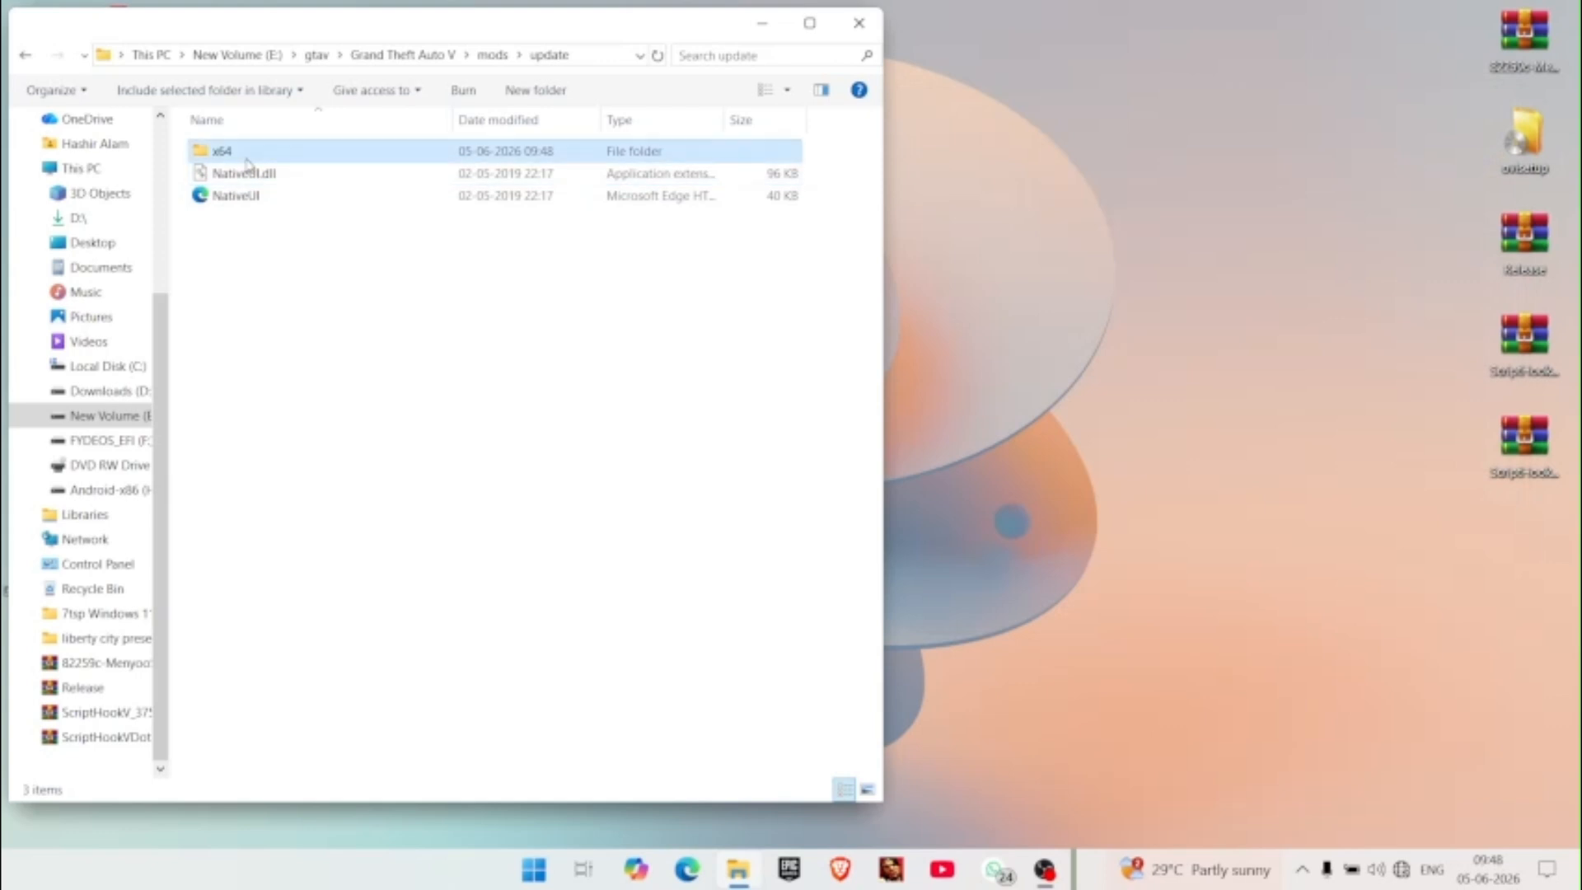
right_click(284, 225)
mouse_move(410, 563)
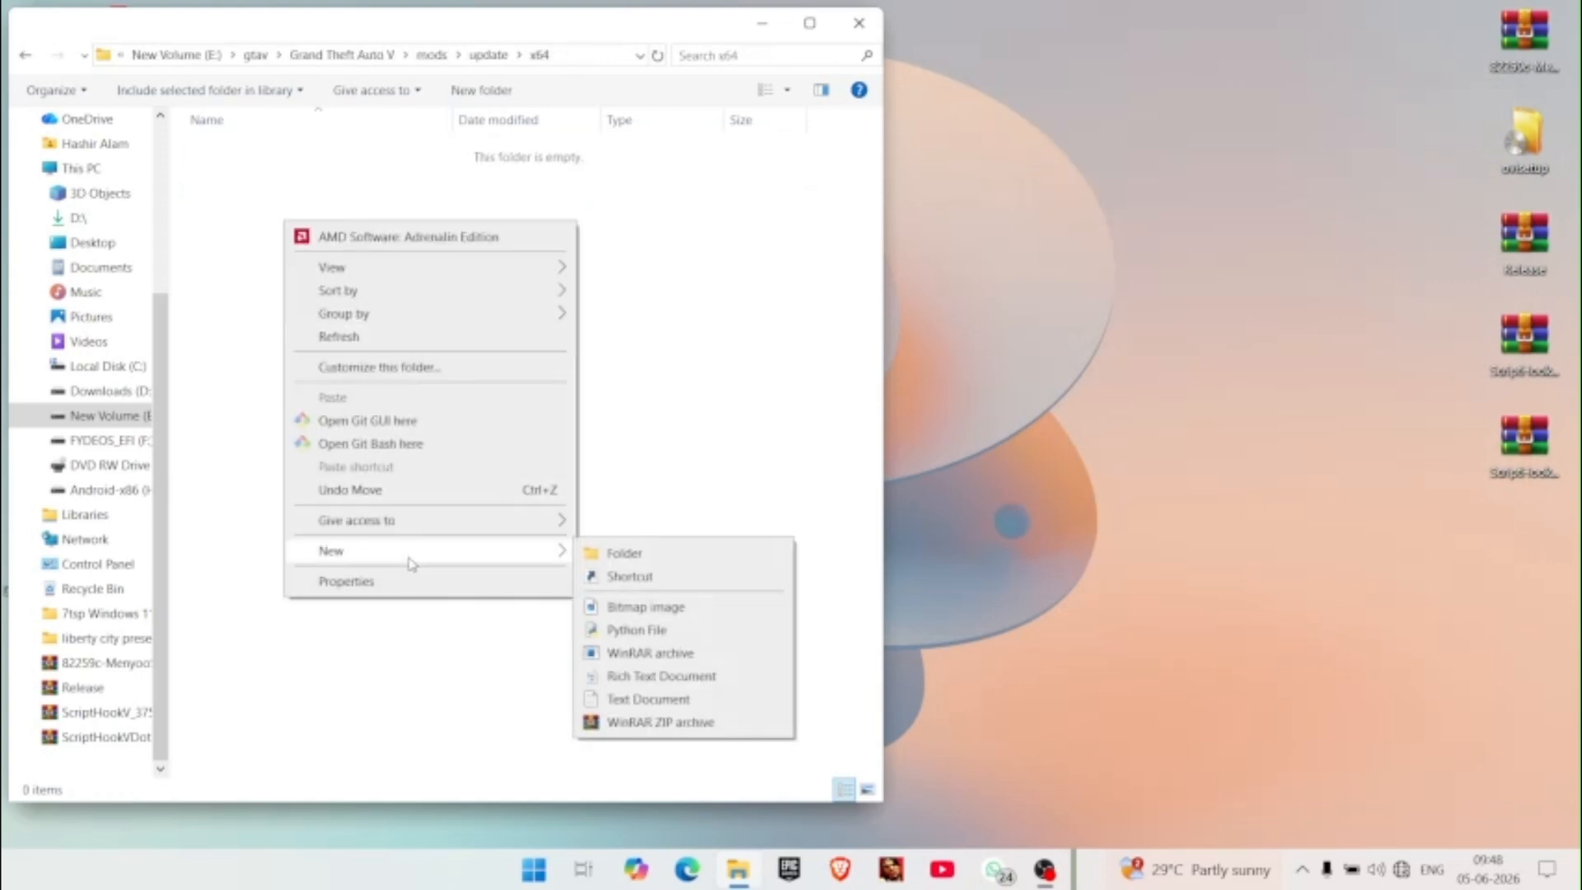
click(706, 562)
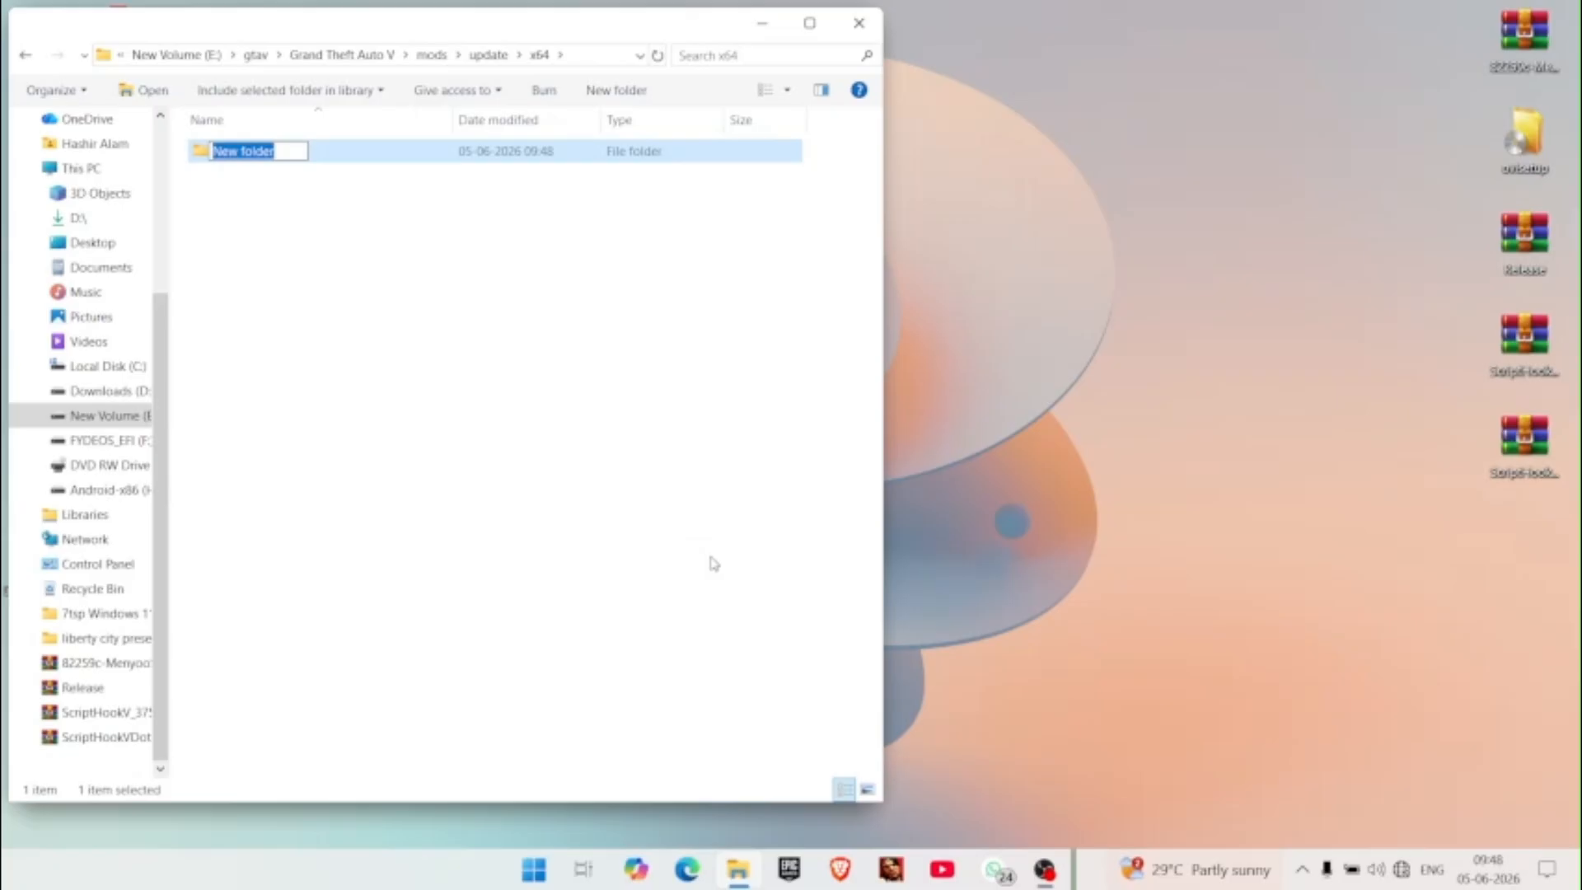
key(BackSpace)
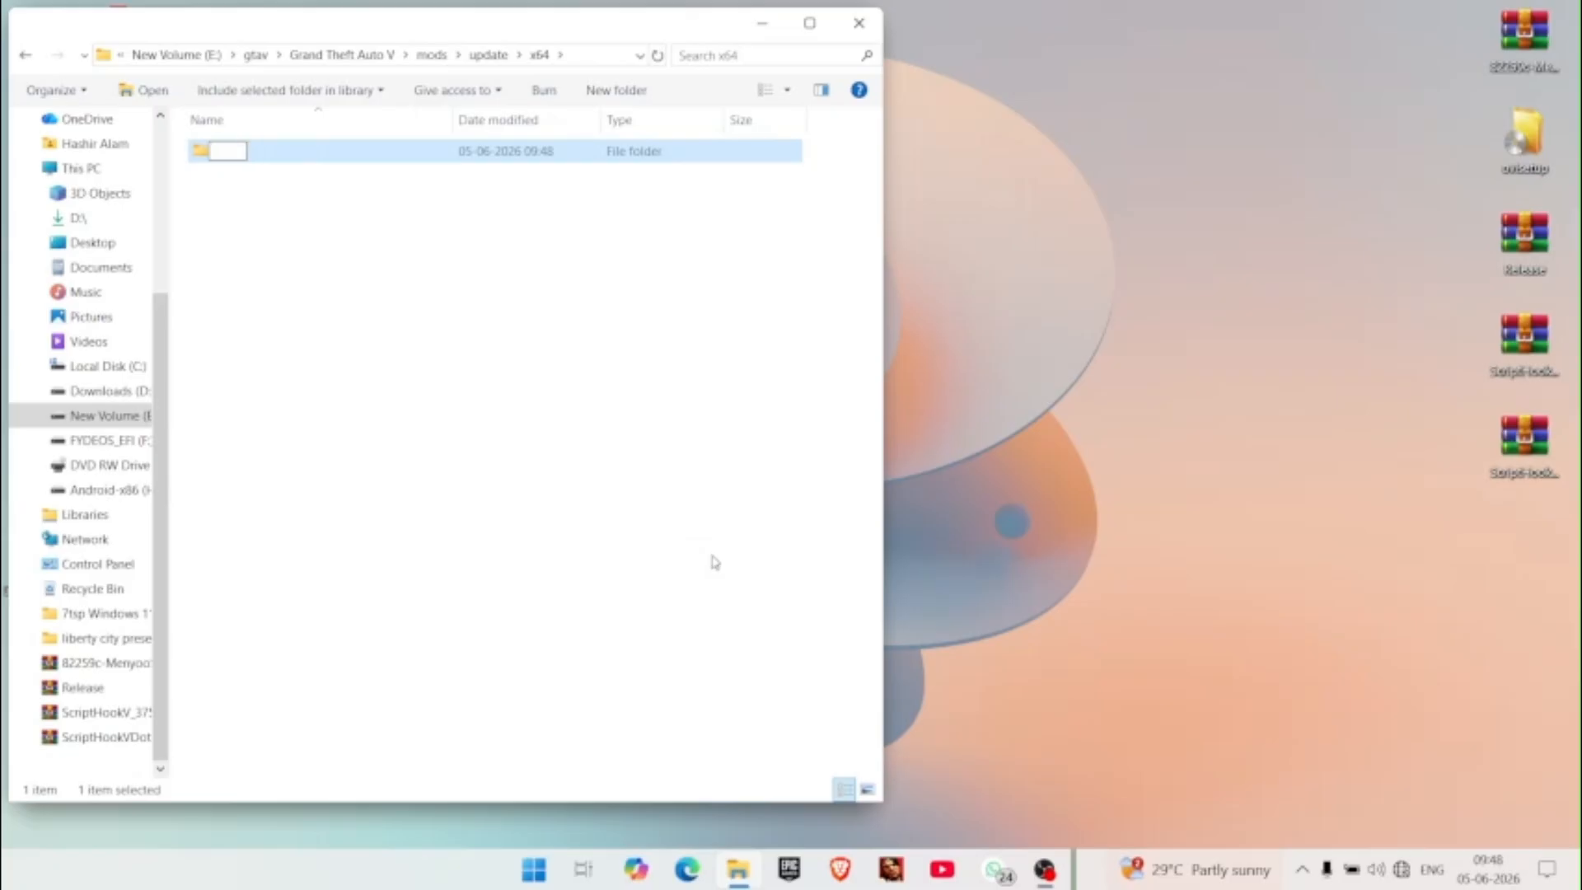
text(dlcpacks)
click(495, 262)
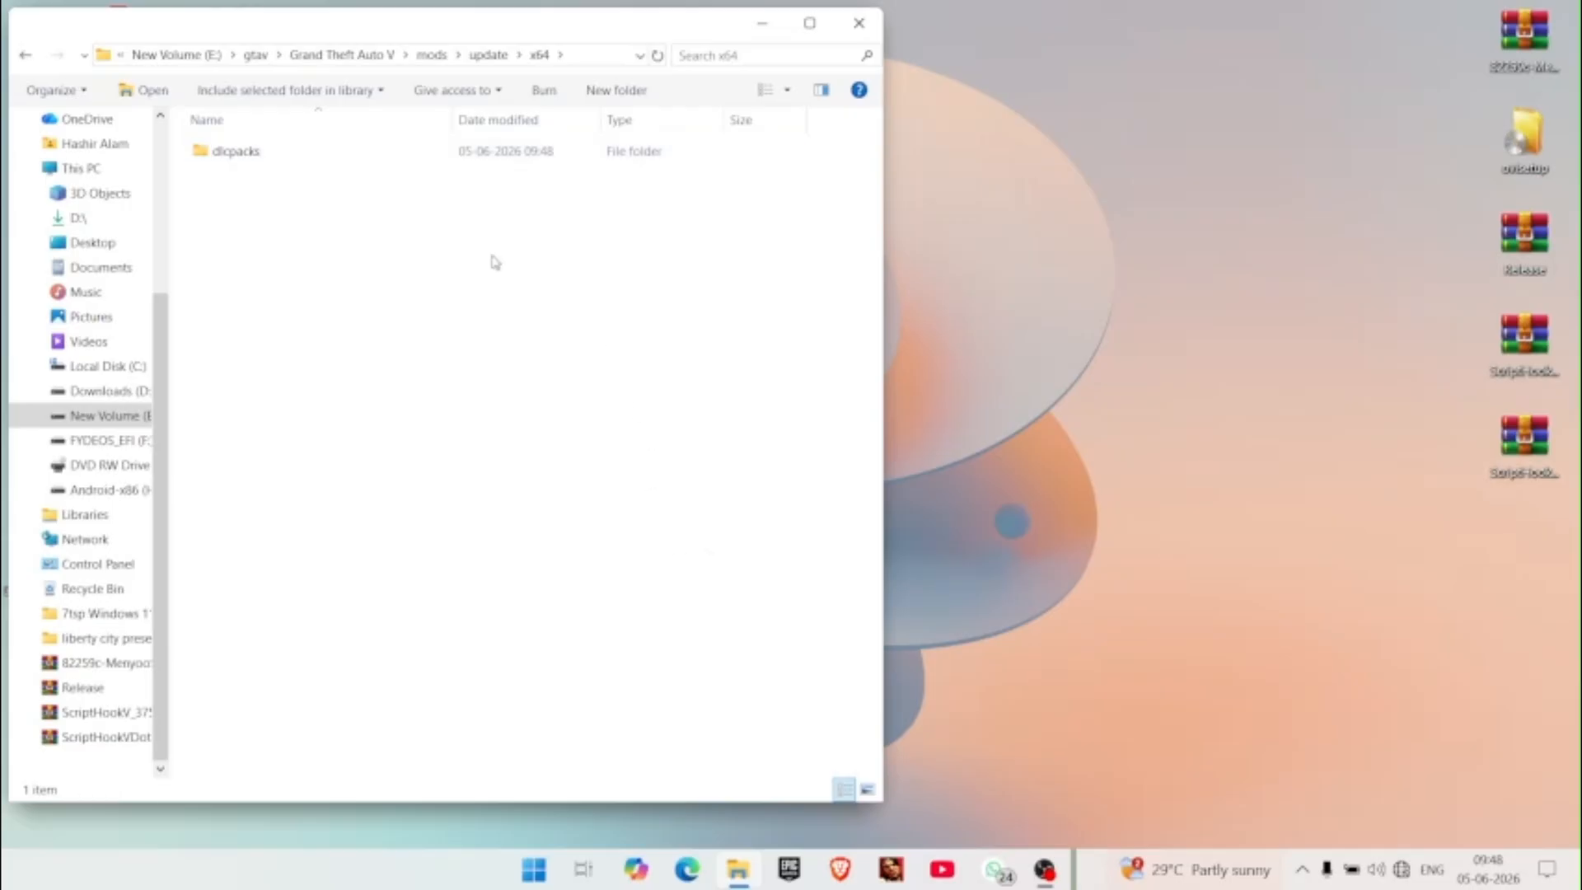
- Copy update.rpf and update2.rpf from the game's original update folder into the update folder inside mods
click(13, 59)
click(14, 59)
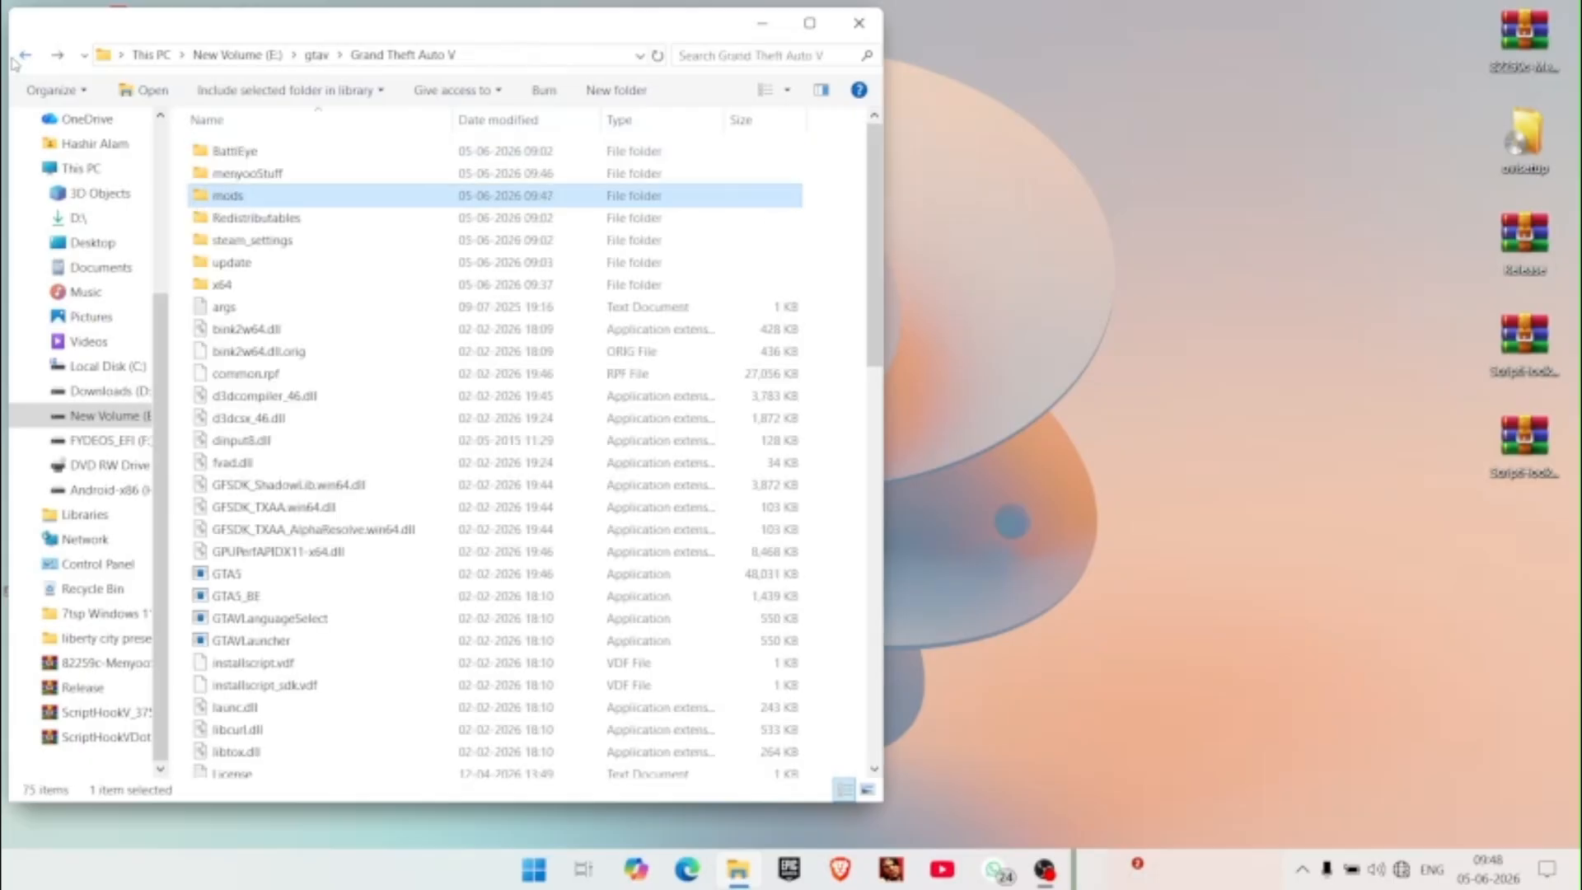
double_click(282, 261)
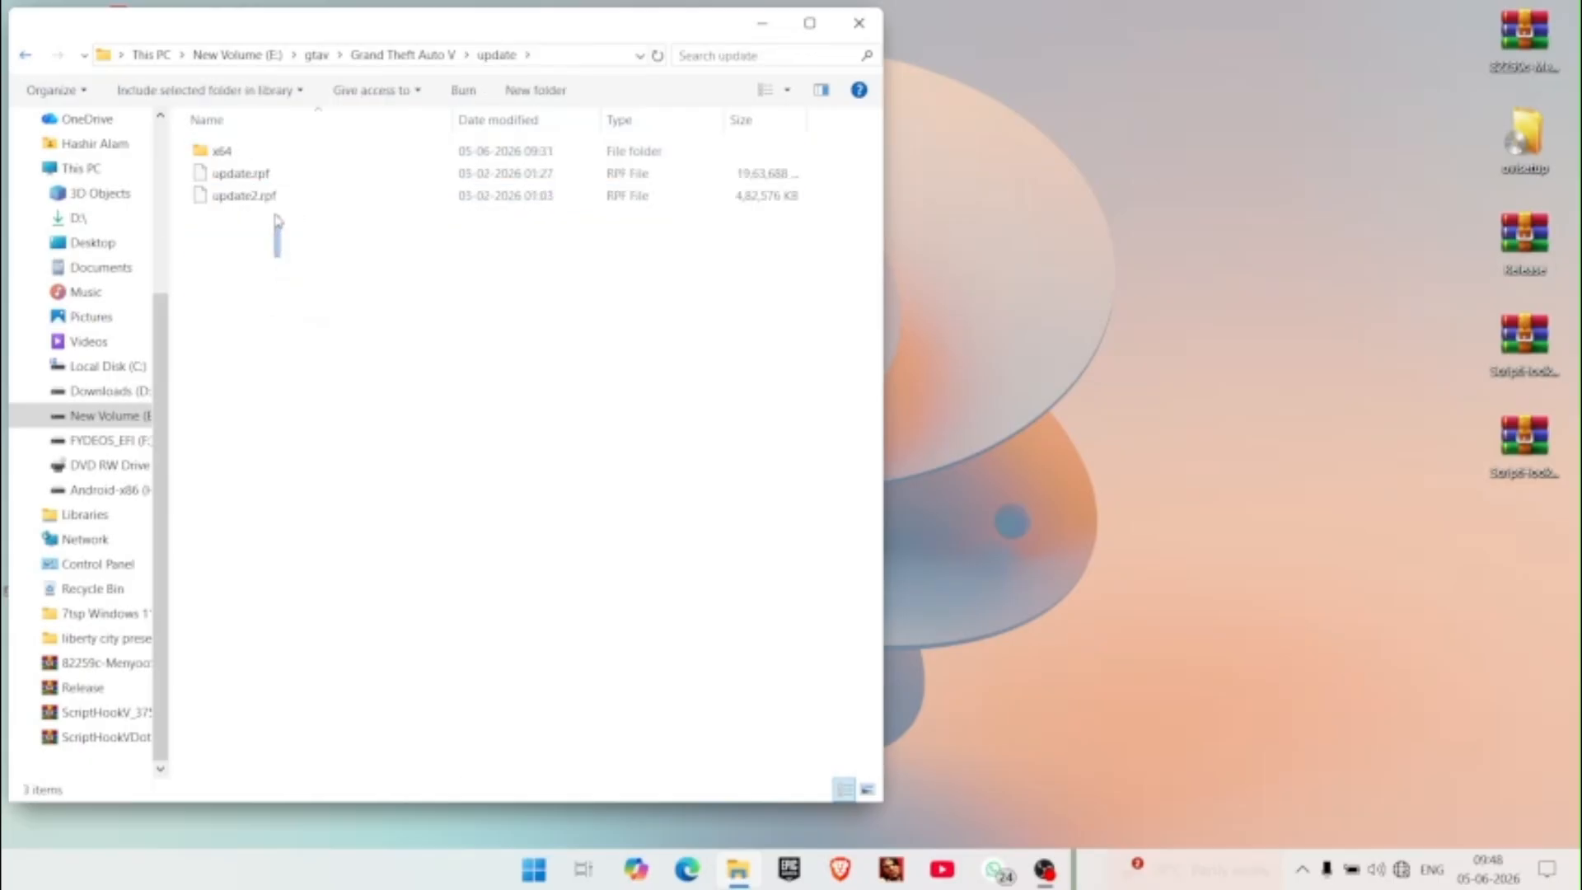
drag(276, 221, 277, 183)
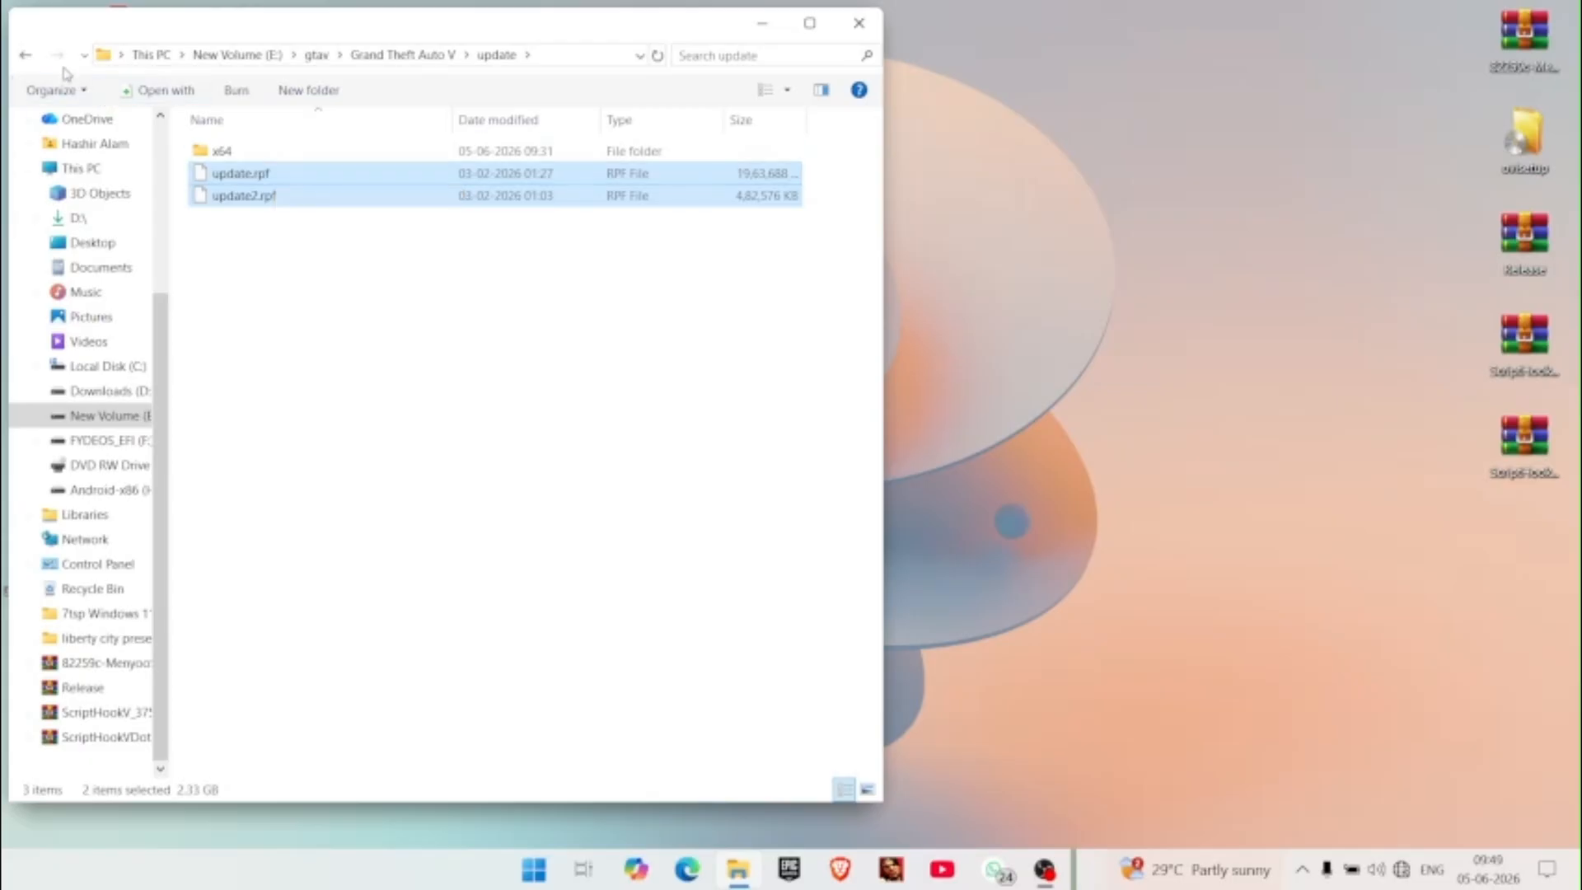
click(36, 56)
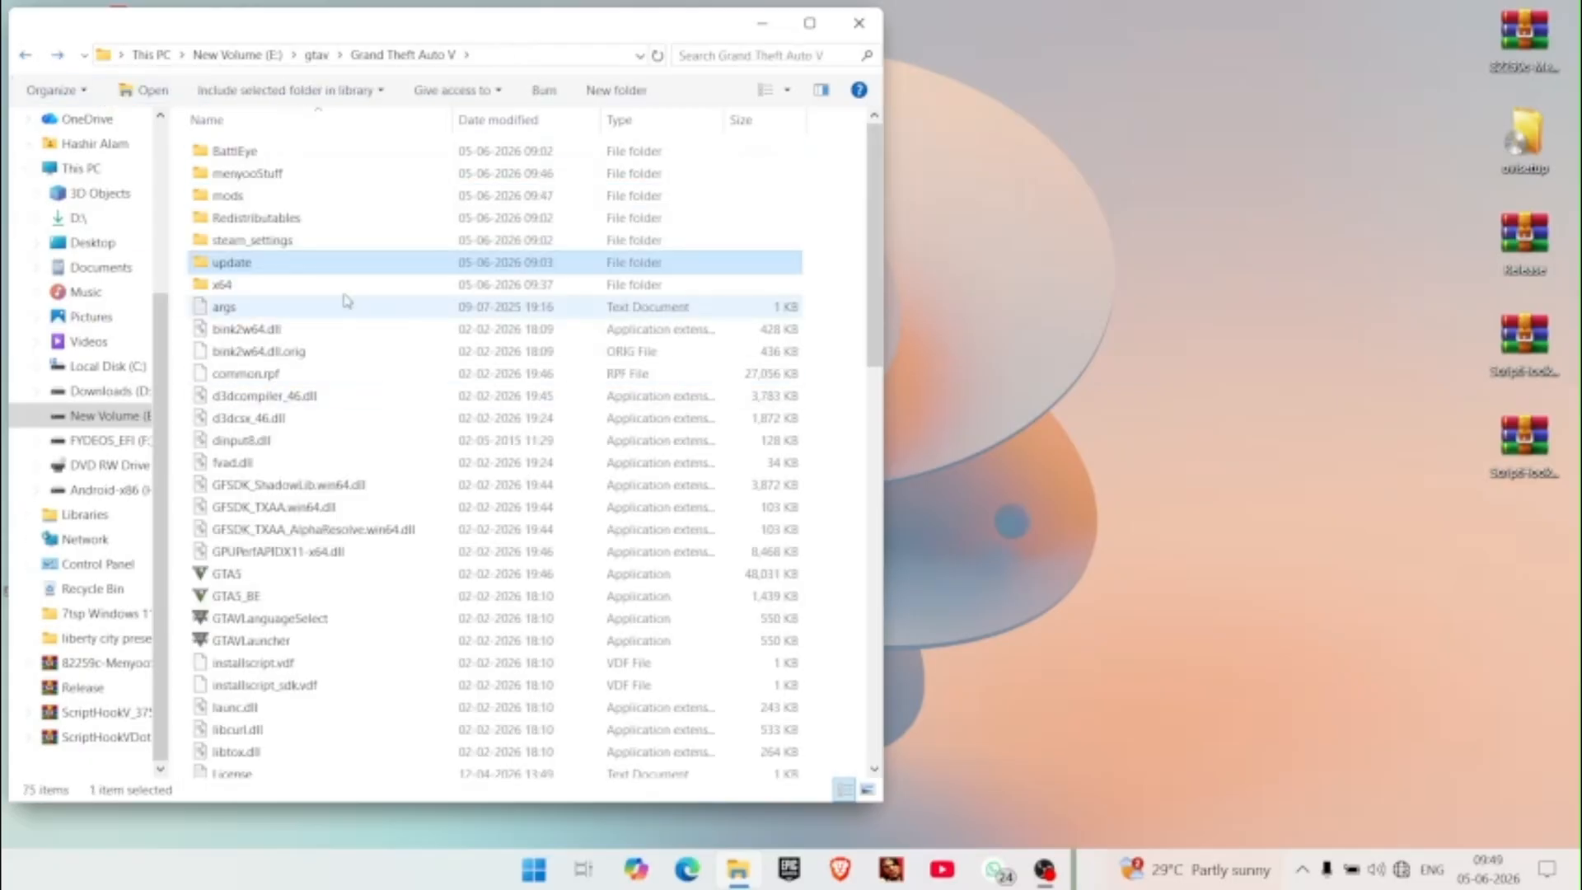
click(245, 197)
double_click(244, 198)
double_click(226, 151)
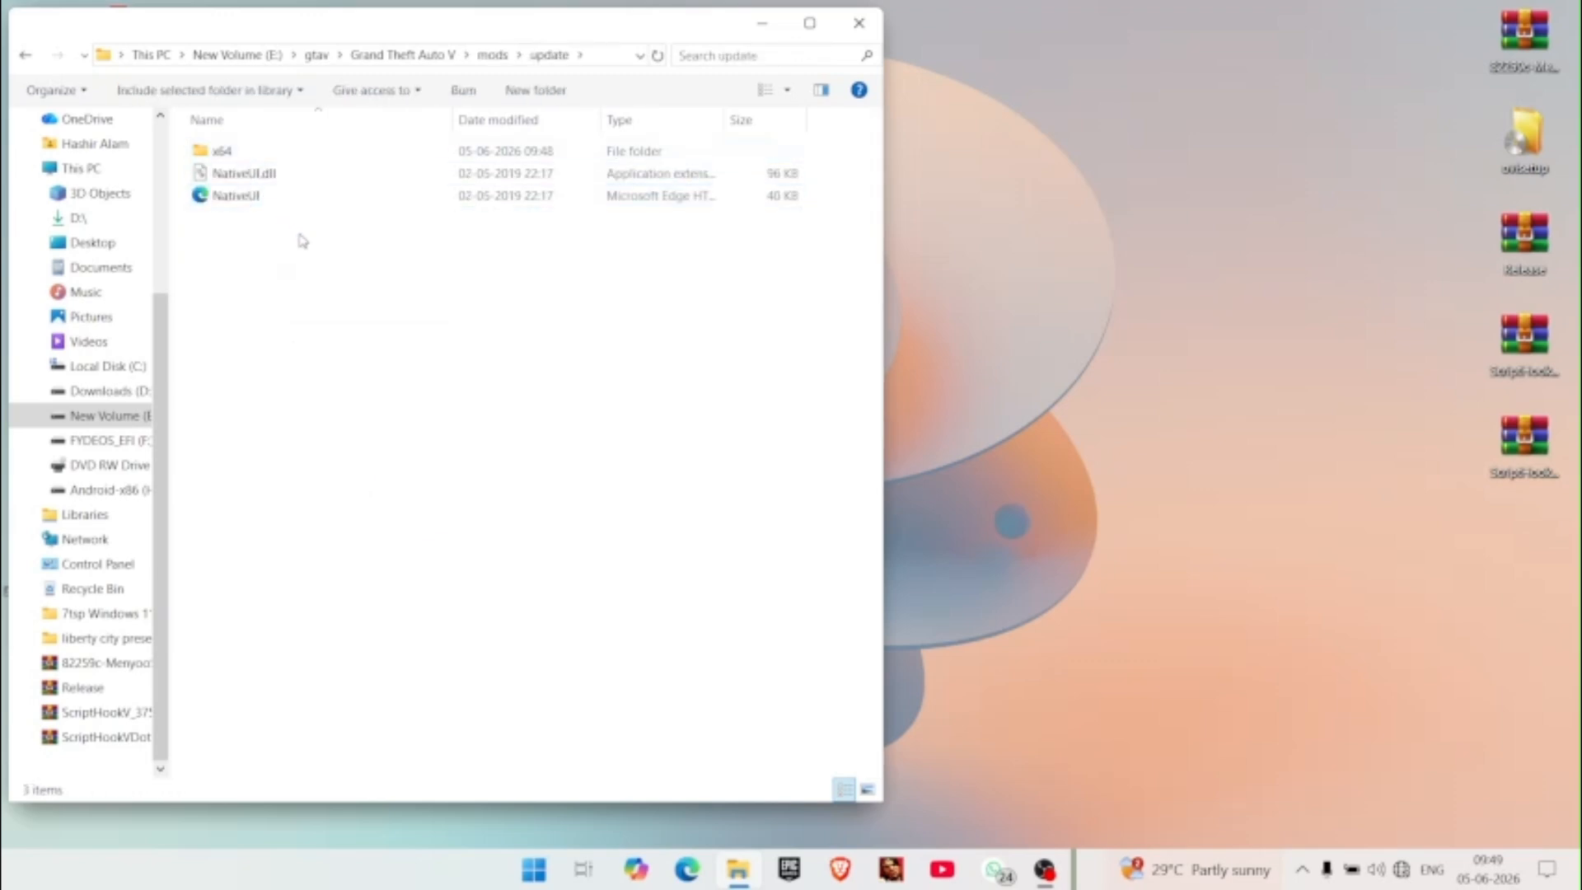
key(ctrl+v)
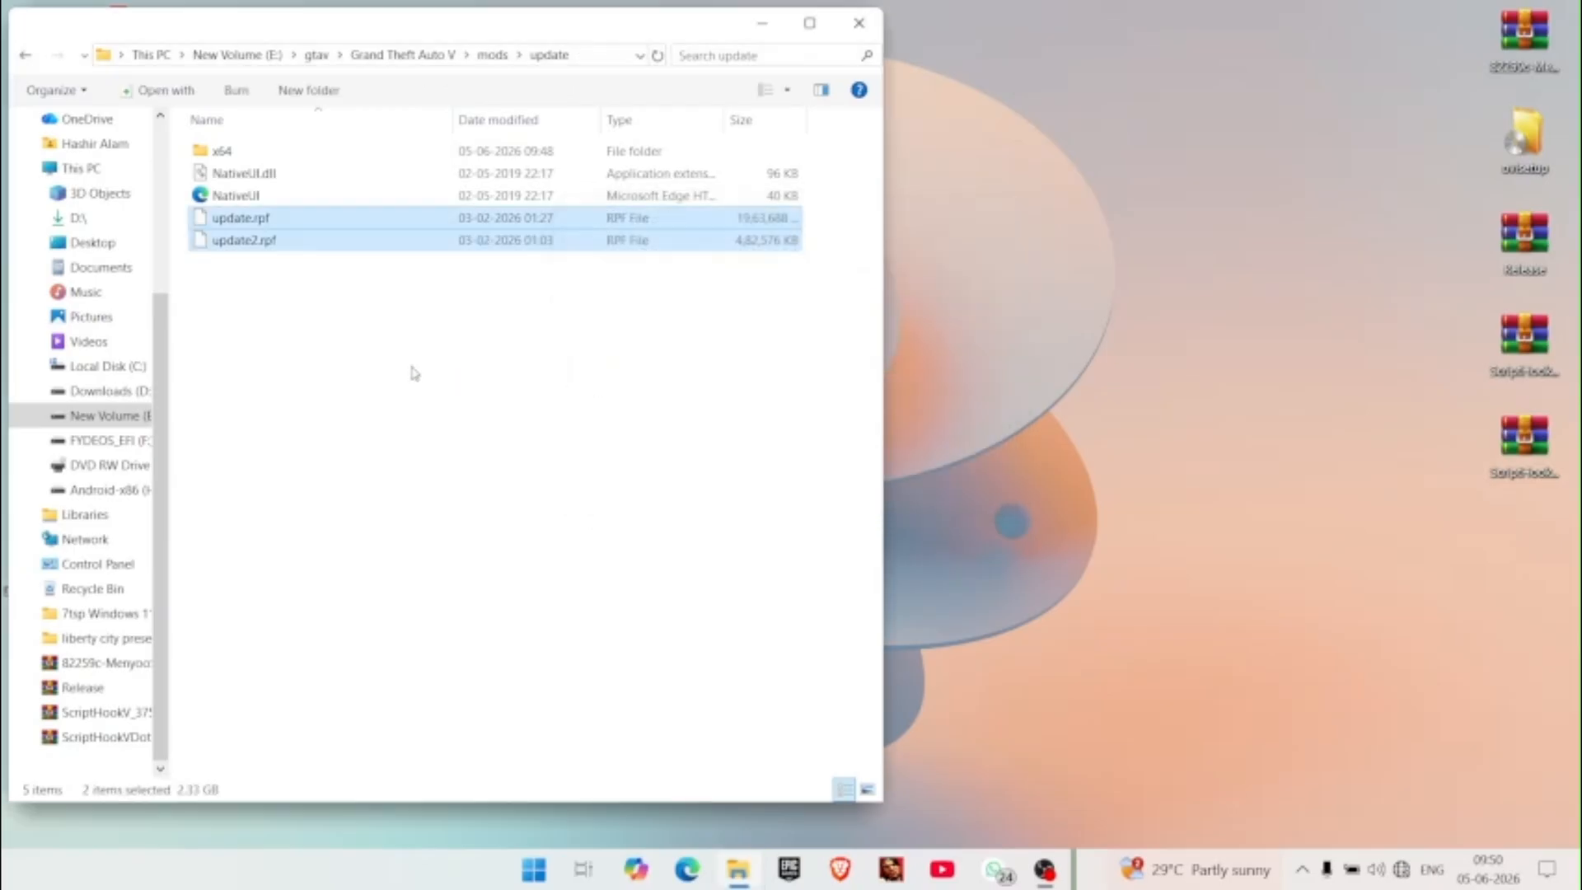
- Copy the data folder and metadata.dat from the game's original update\x64 folder into the x64 folder of mods\update
click(27, 56)
click(39, 56)
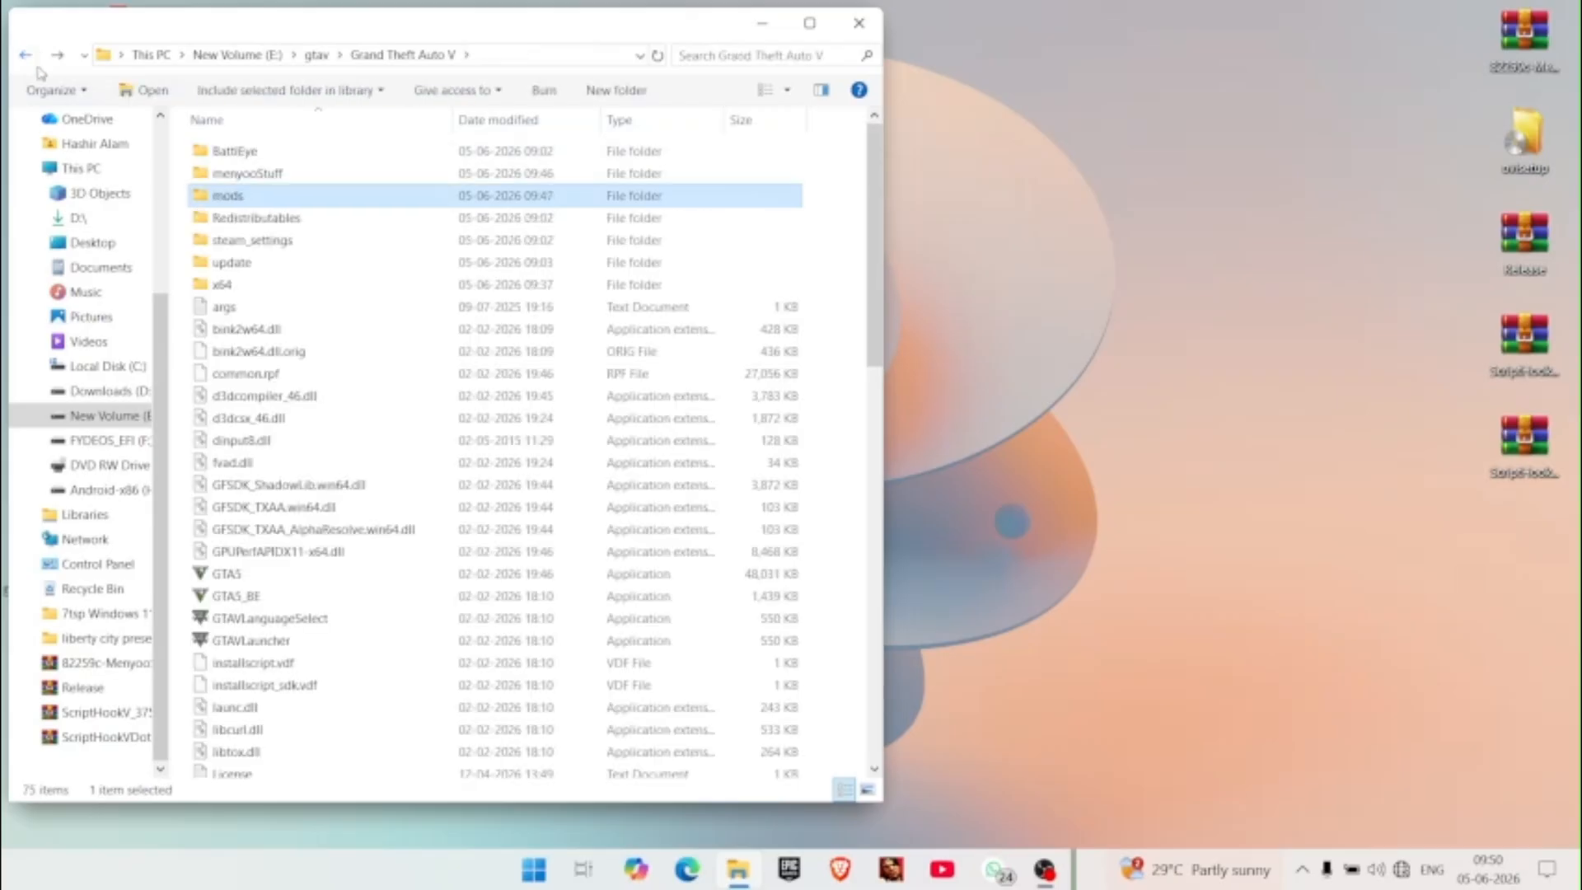
double_click(225, 263)
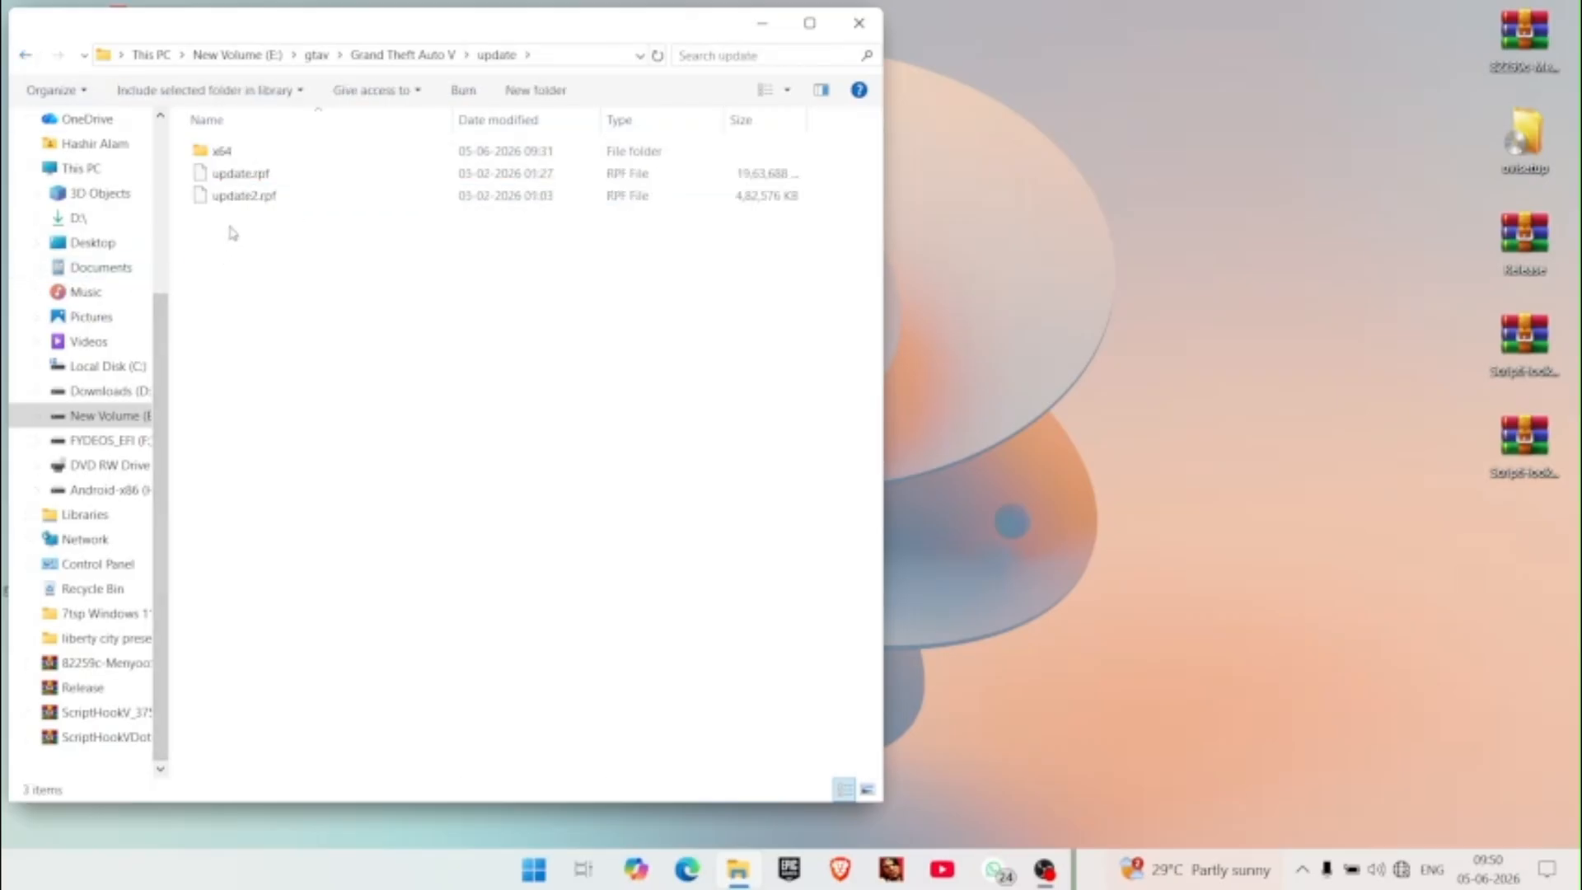
double_click(234, 156)
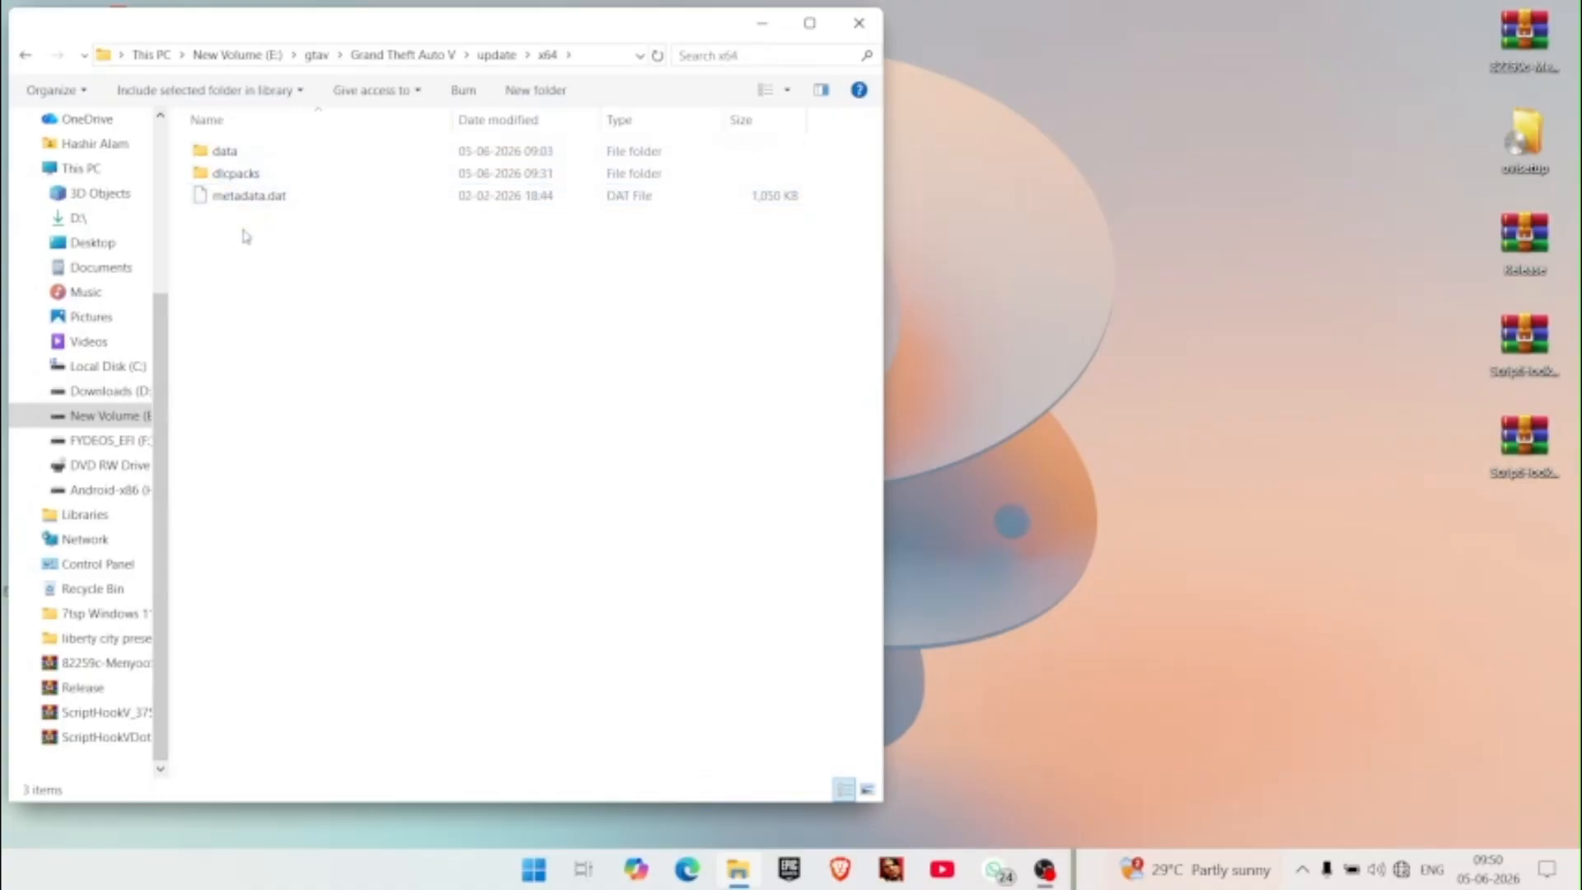
click(238, 204)
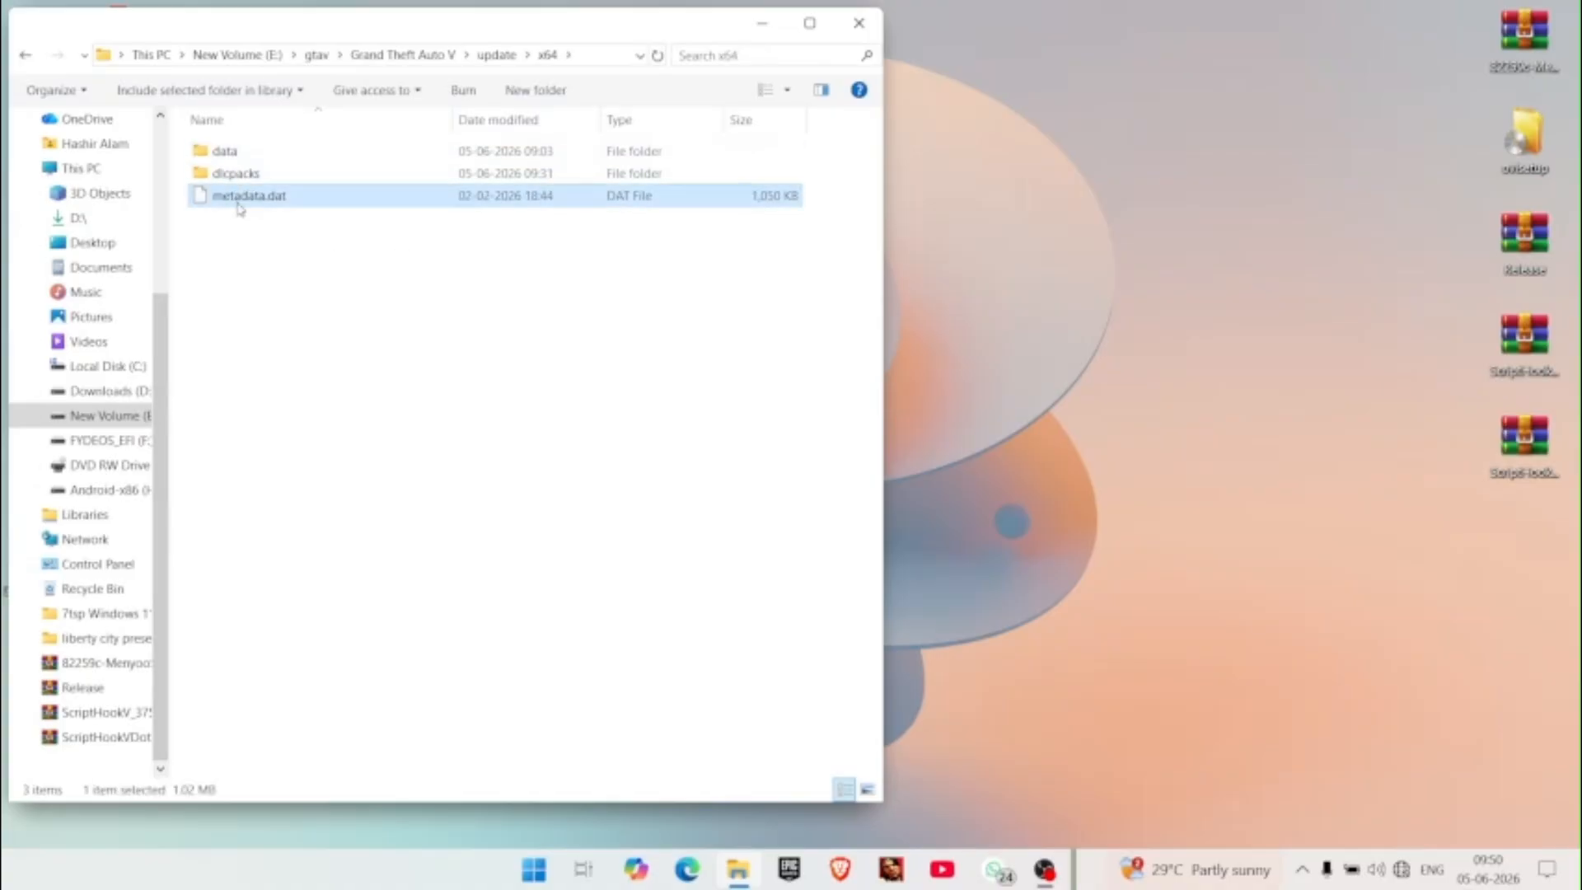
ctrl+click(258, 152)
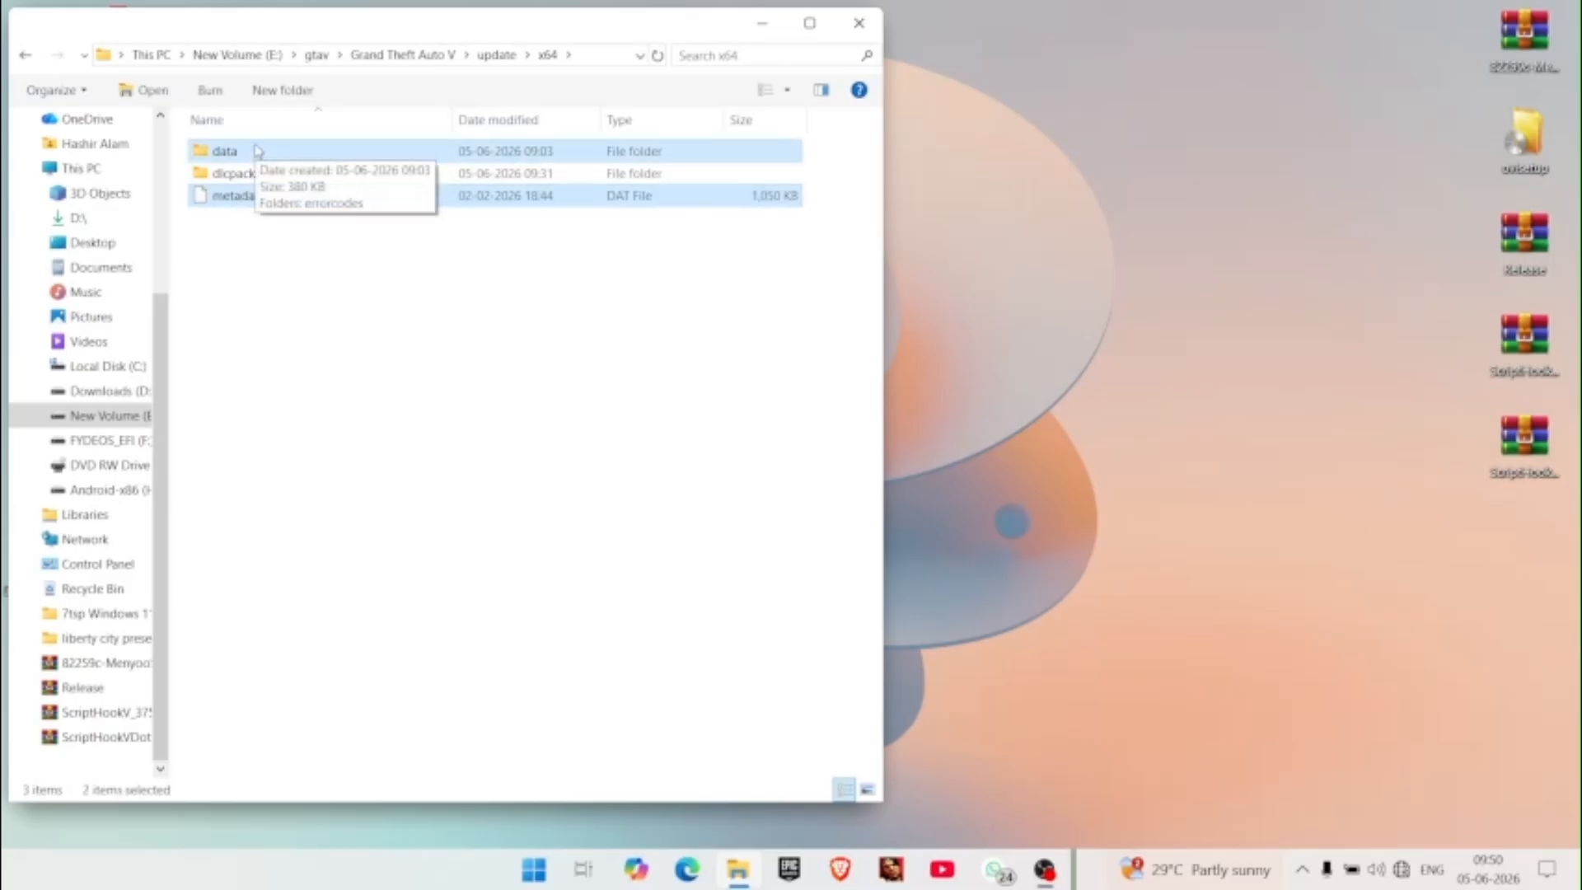
click(26, 54)
click(26, 56)
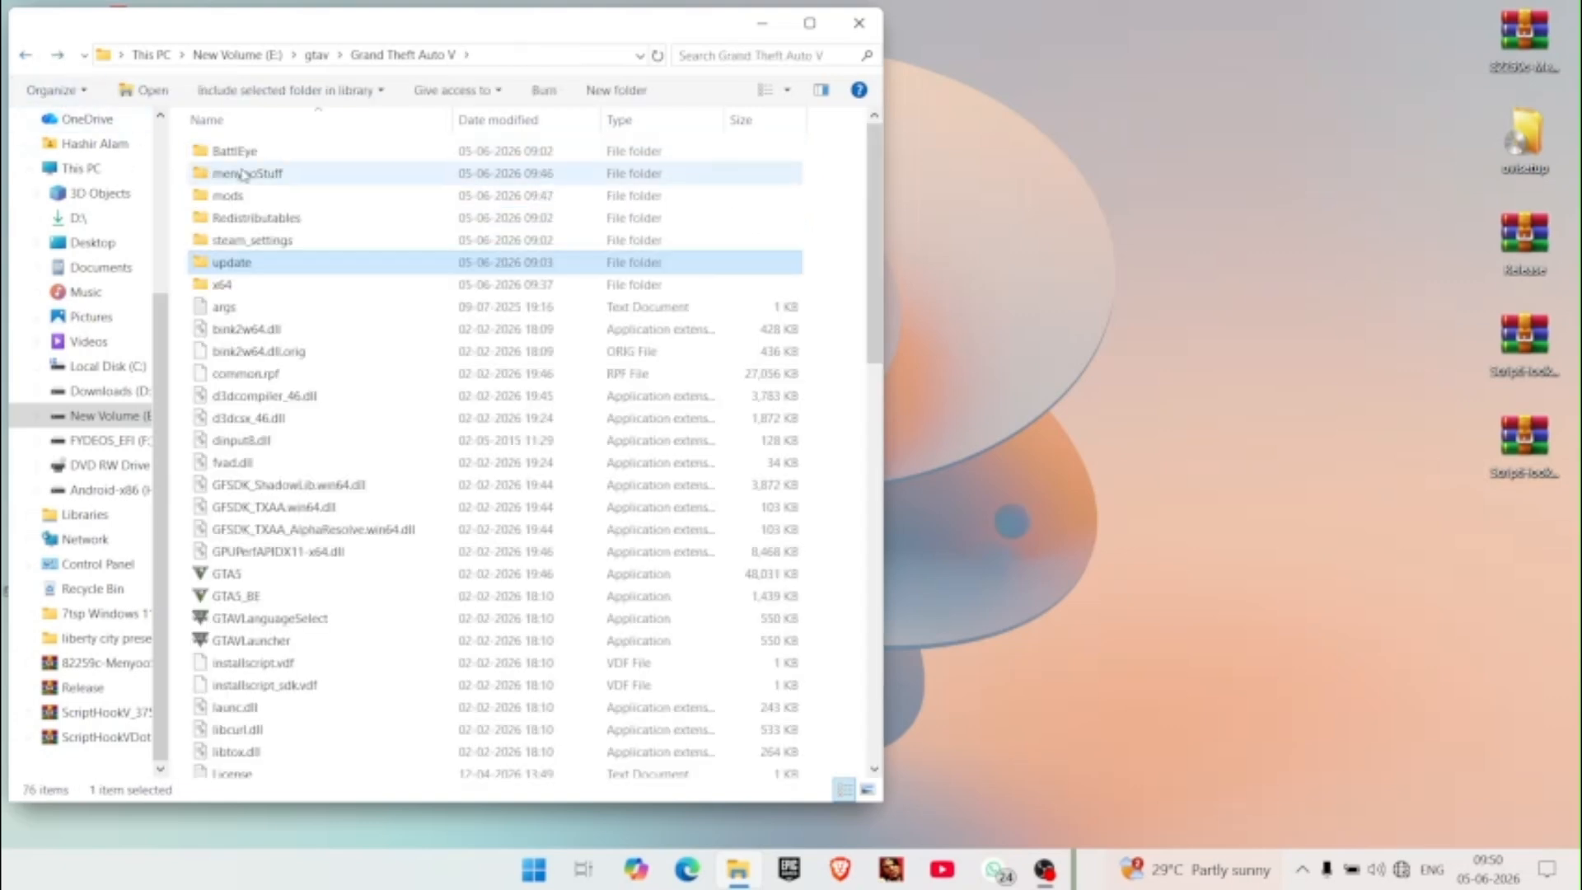
double_click(229, 198)
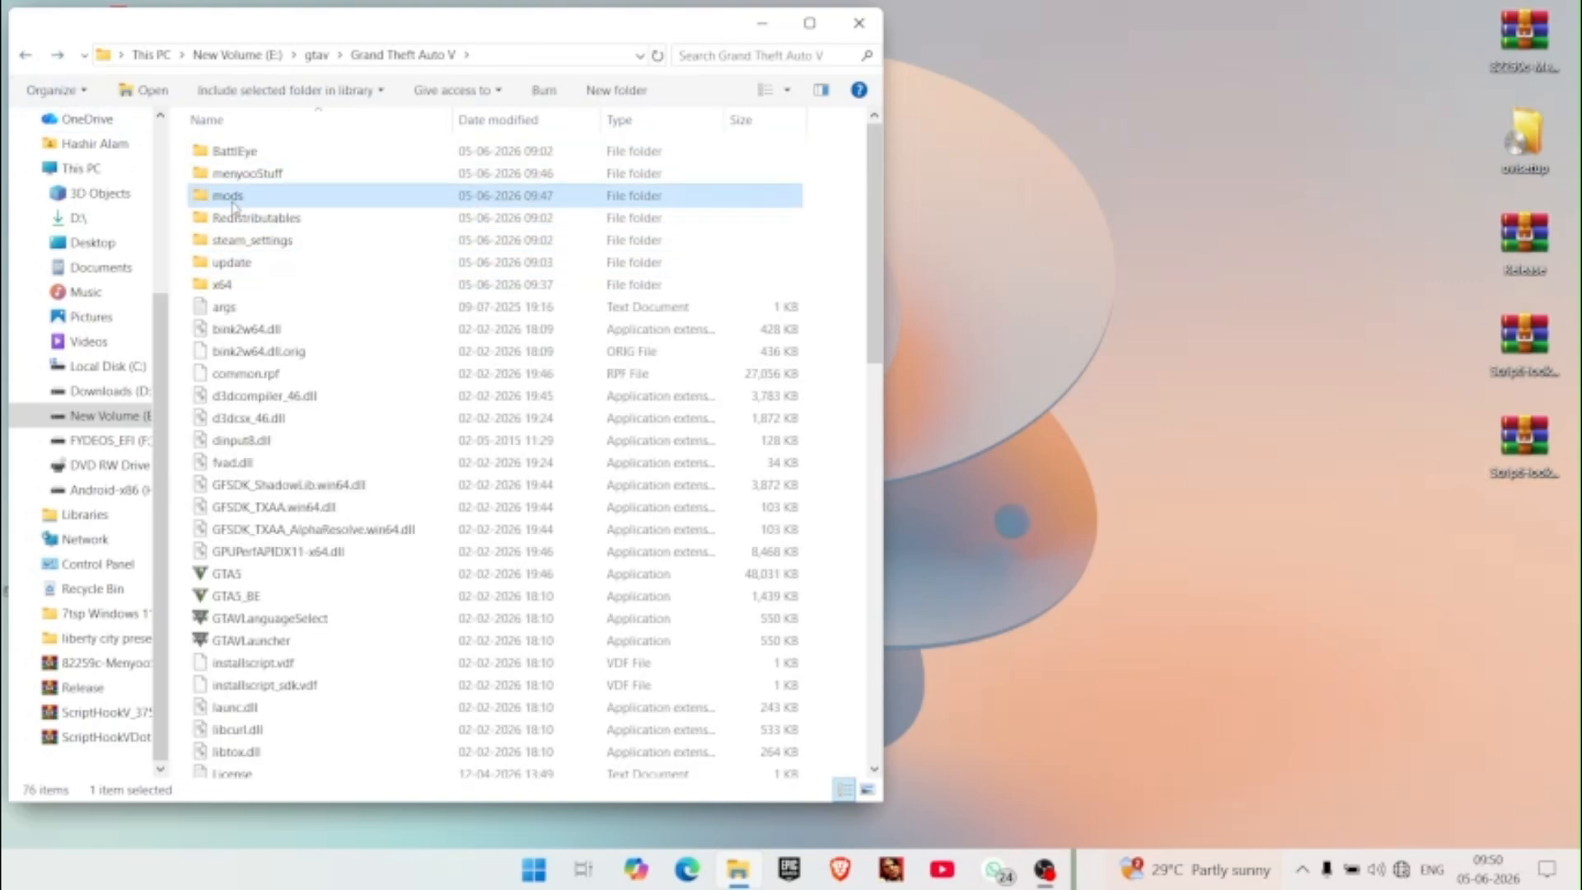
double_click(219, 153)
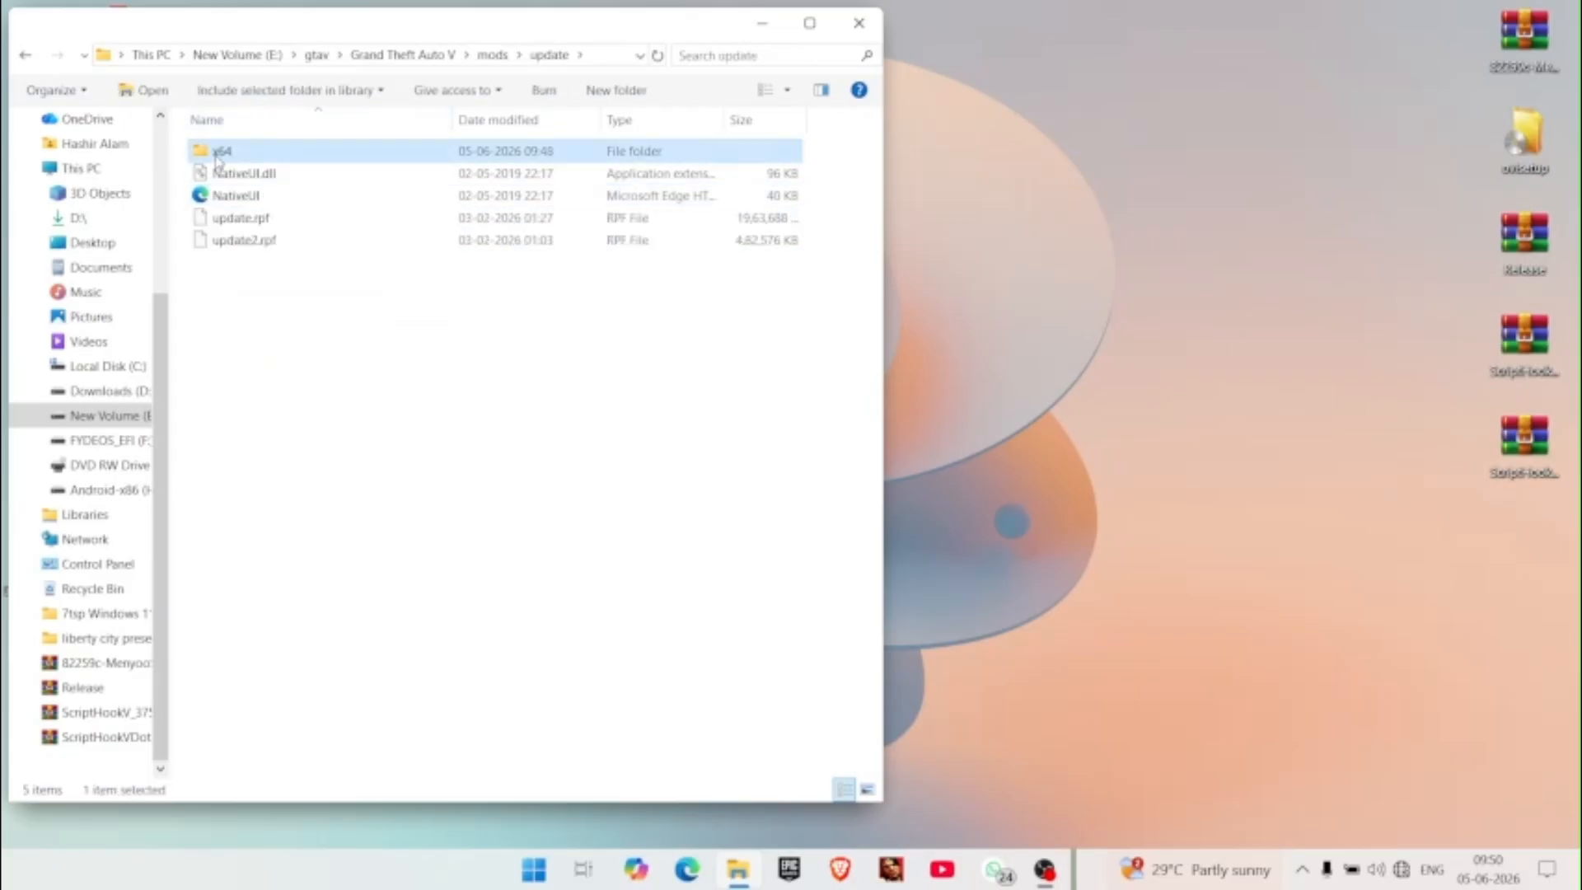
double_click(219, 153)
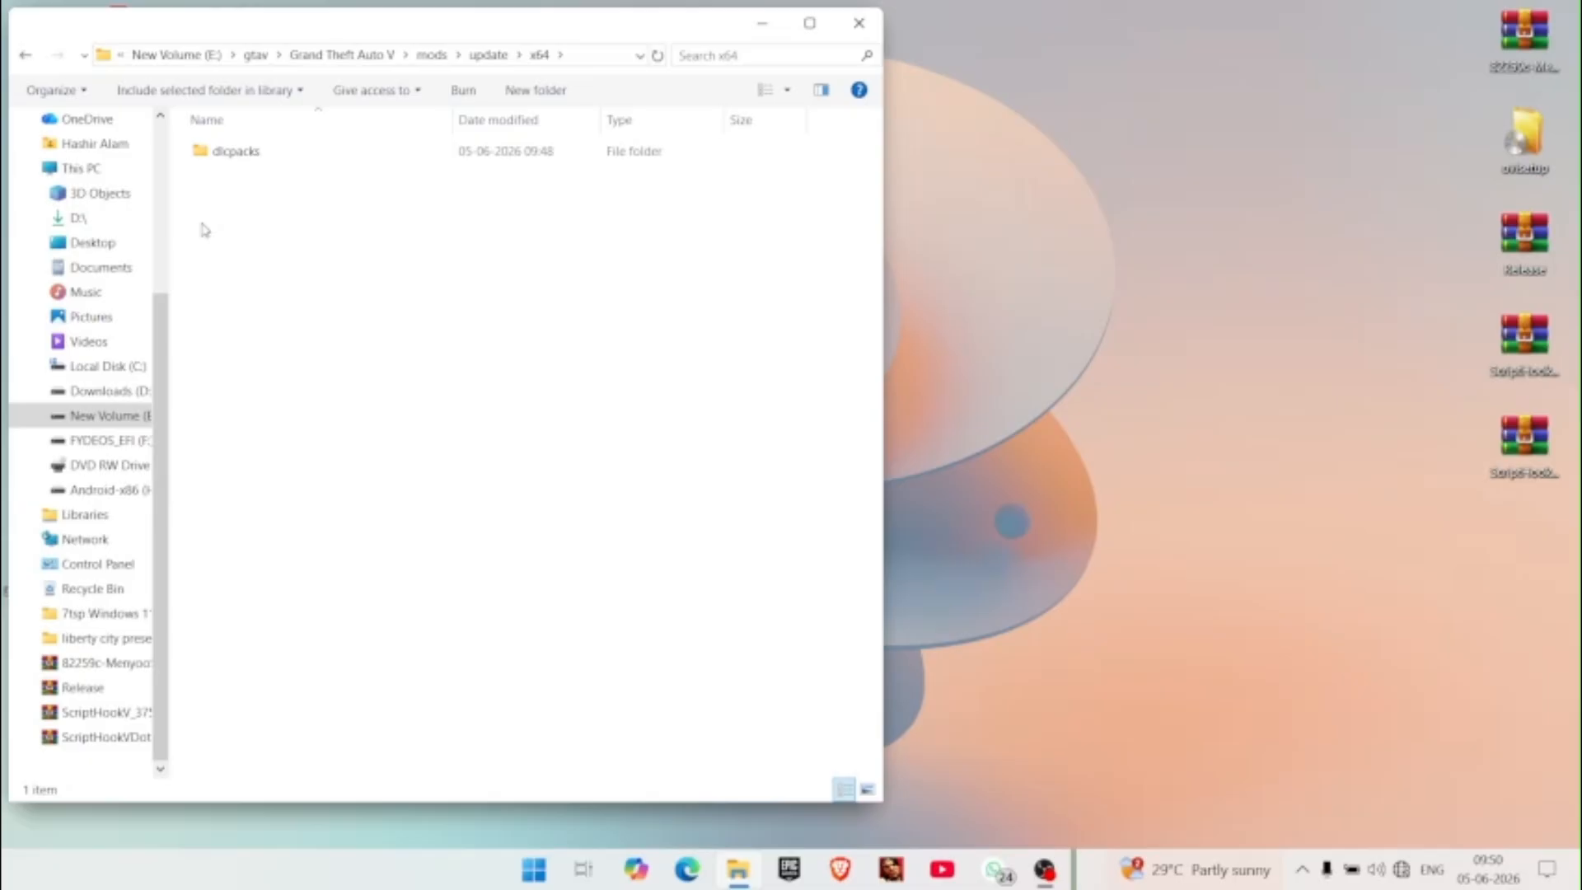
key(ctrl+v)
click(244, 272)
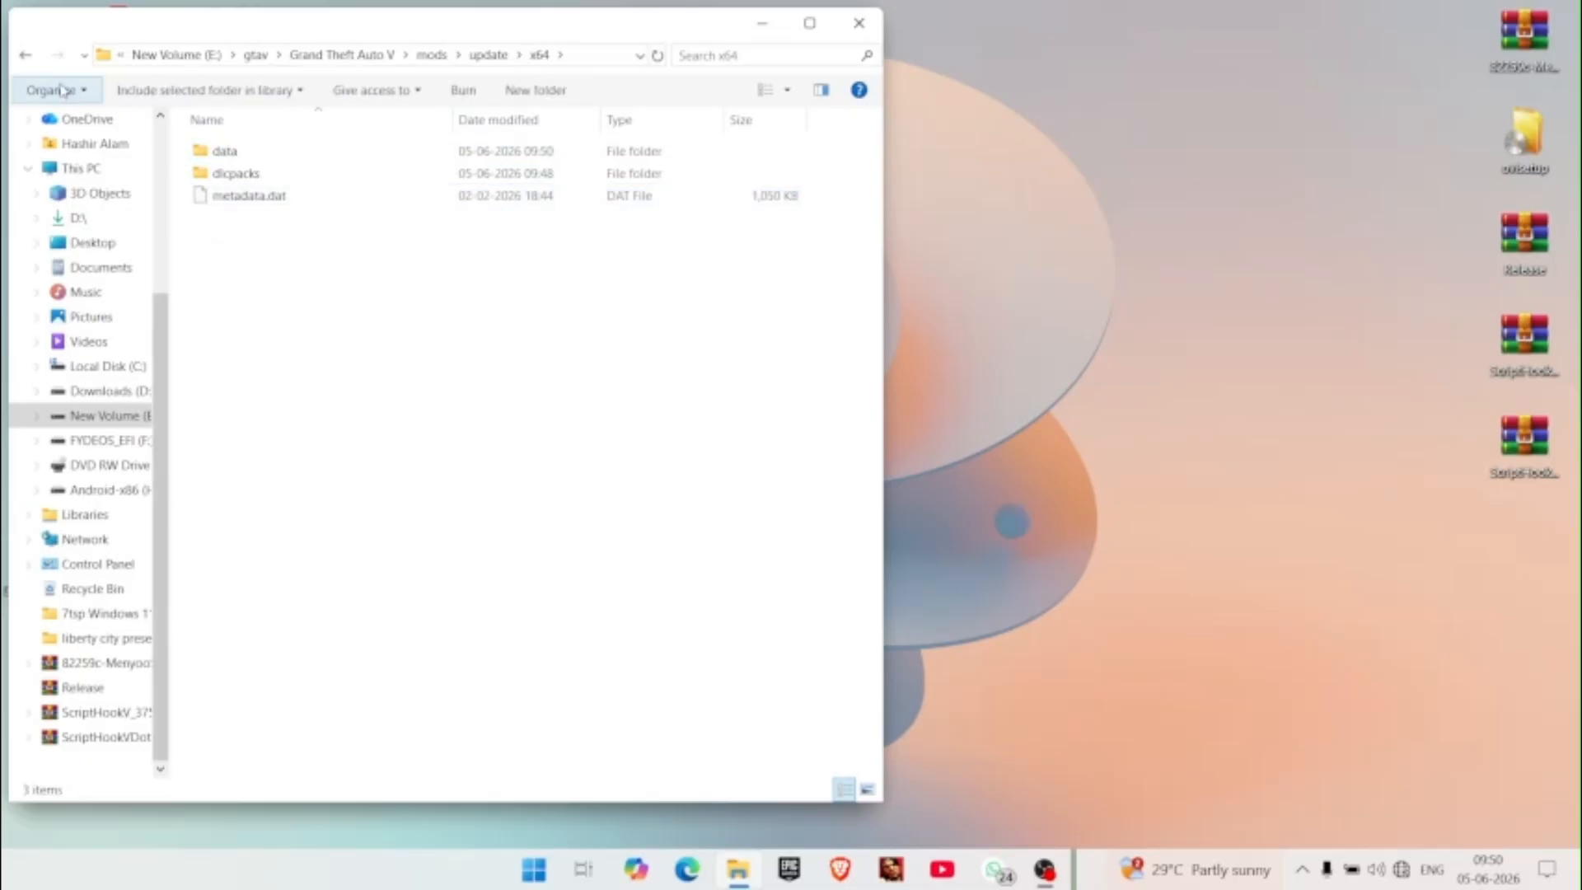
- Return to the main Grand Theft Auto V folder and close the file window
click(31, 60)
click(30, 60)
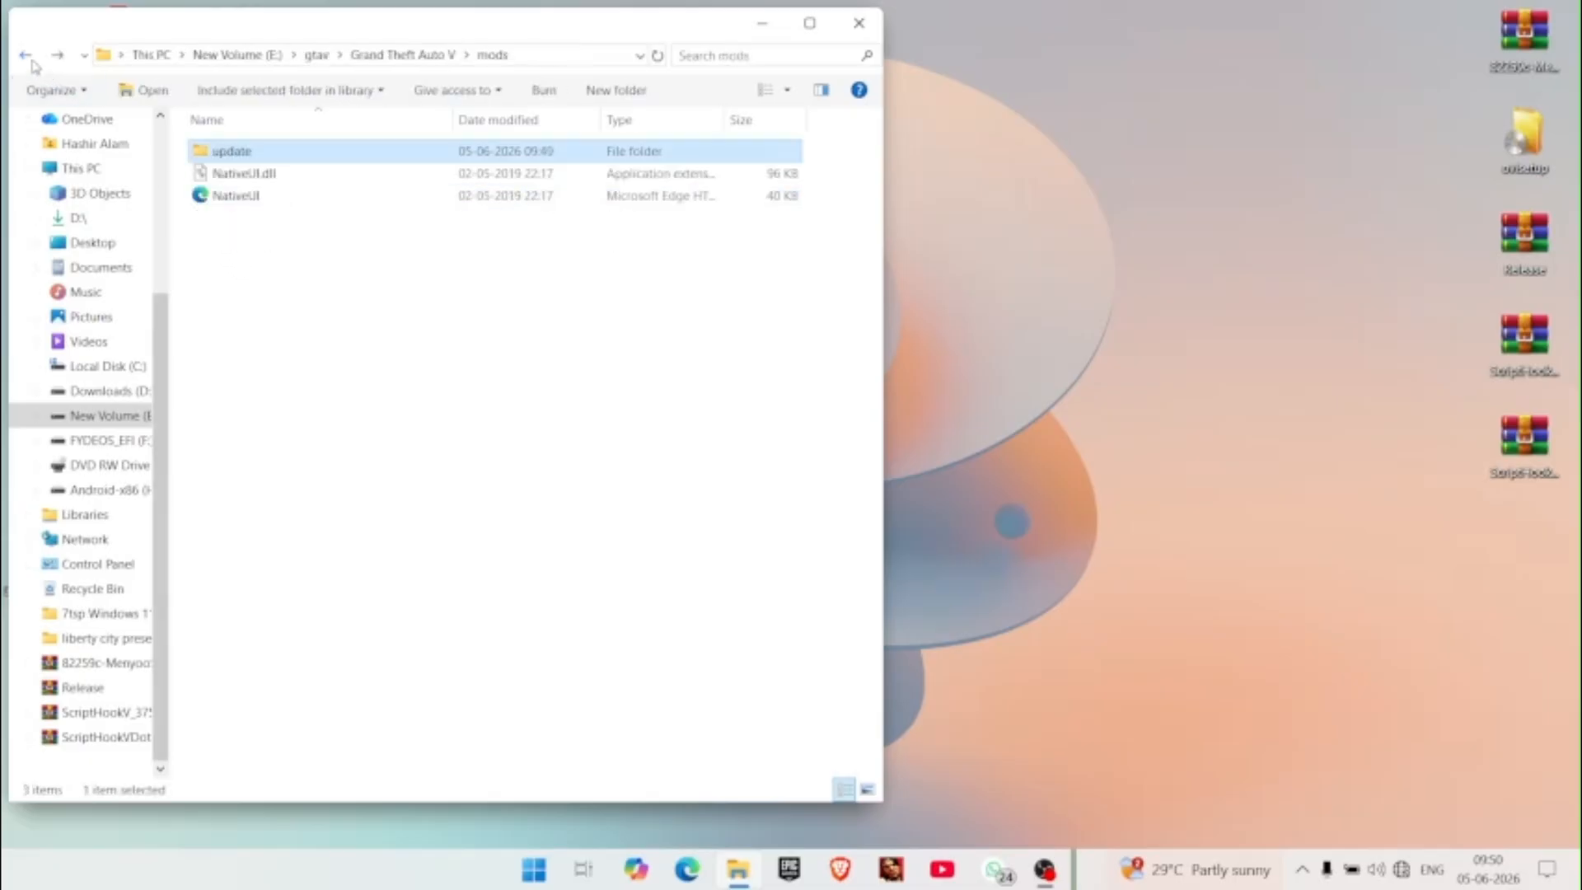
click(31, 60)
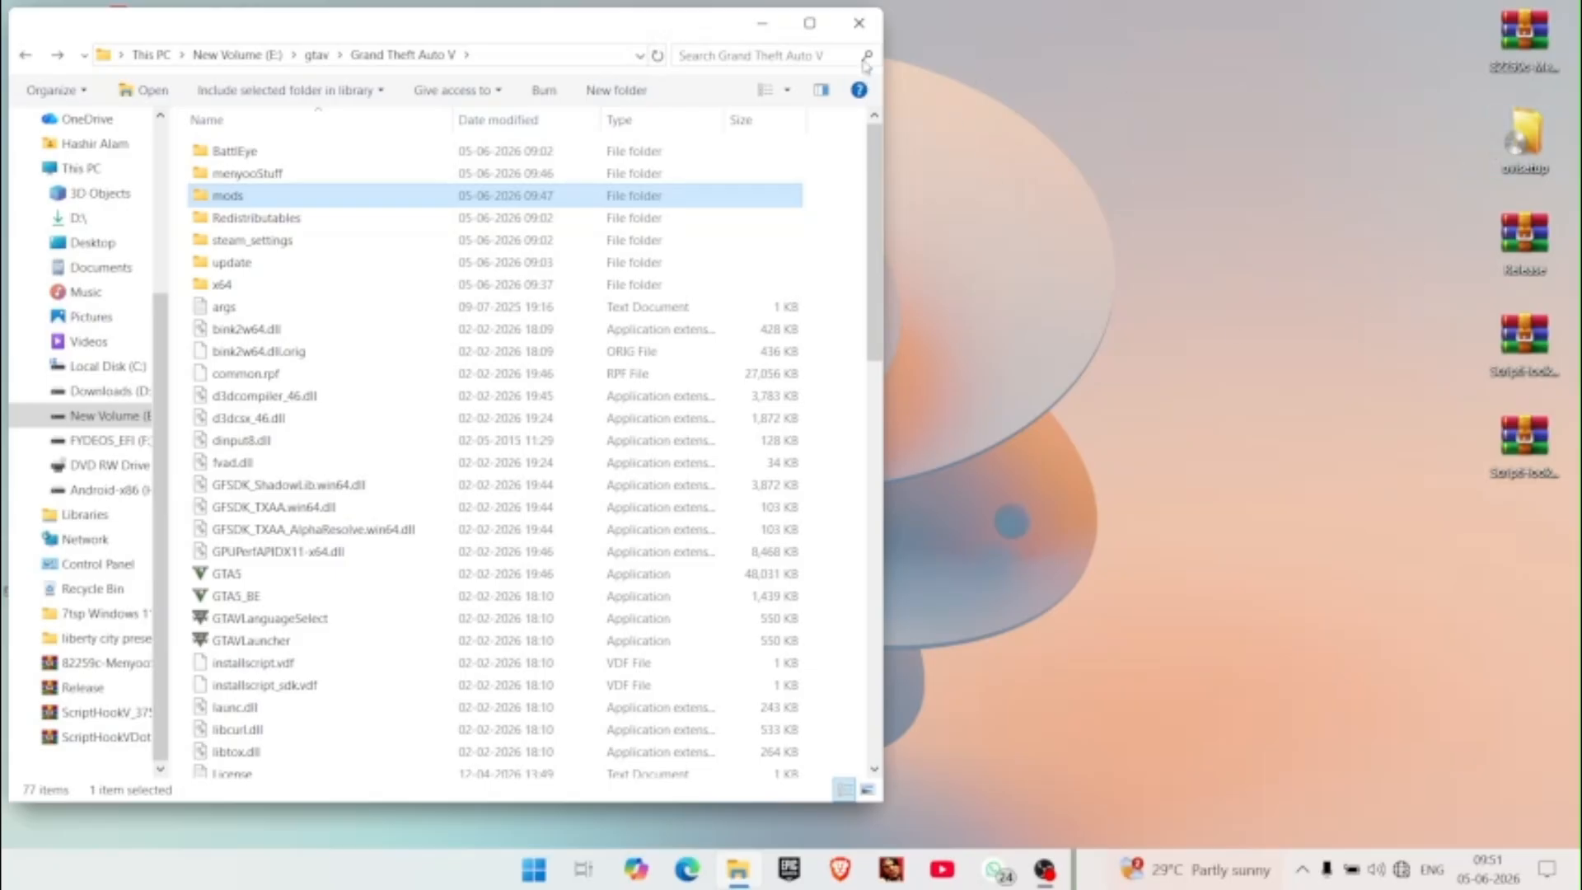
click(860, 25)
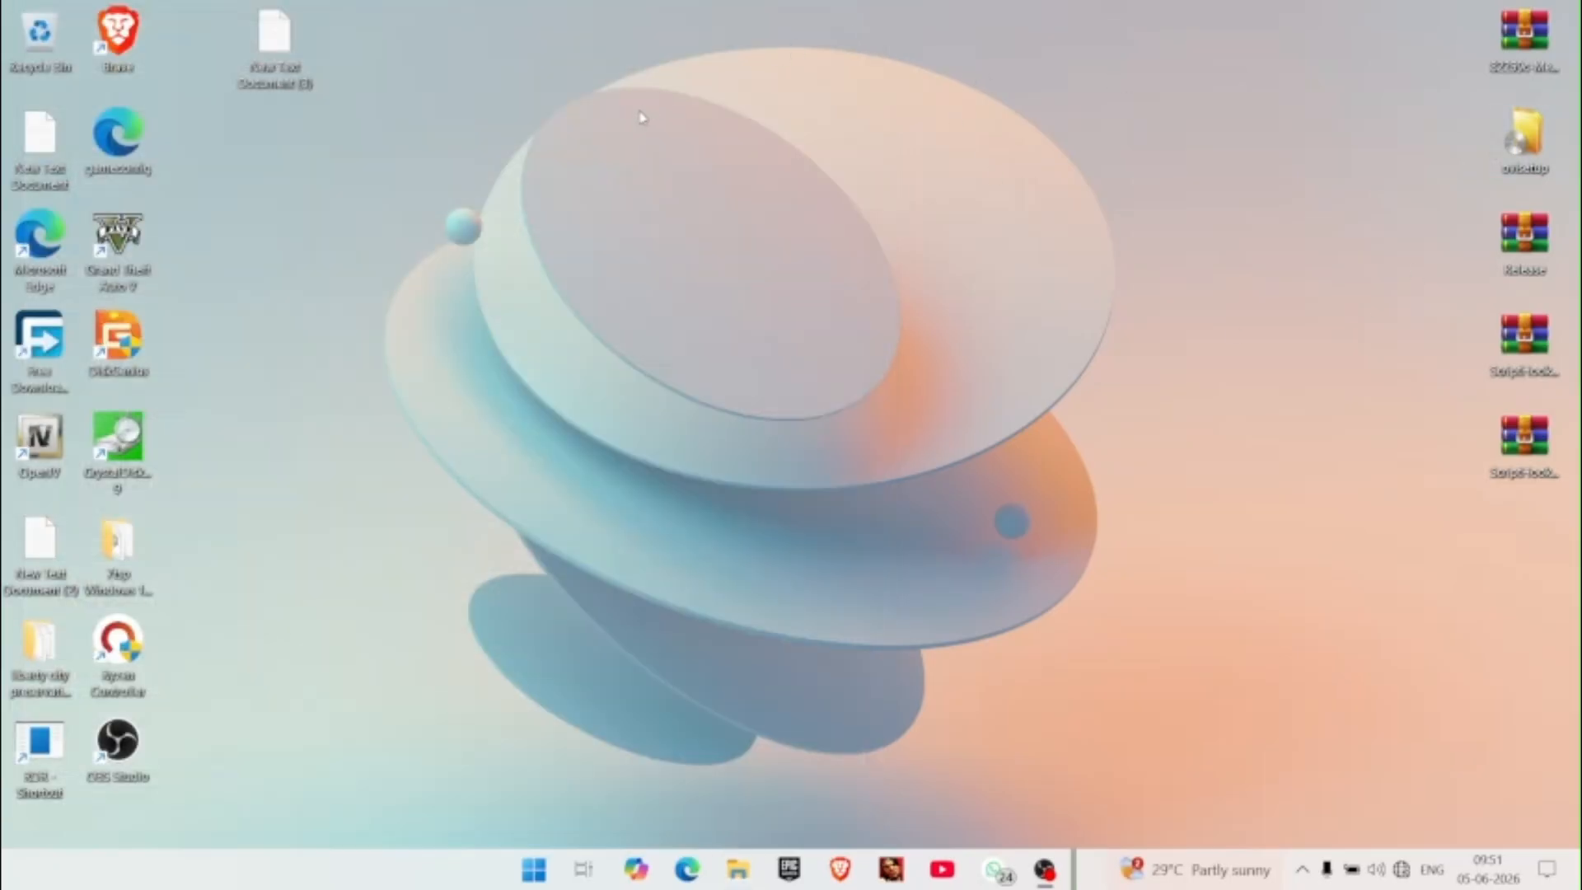
- Launch OpenIV for the Windows version of Grand Theft Auto V with the game location set to E:\gtav\Grand Theft Auto V
double_click(59, 442)
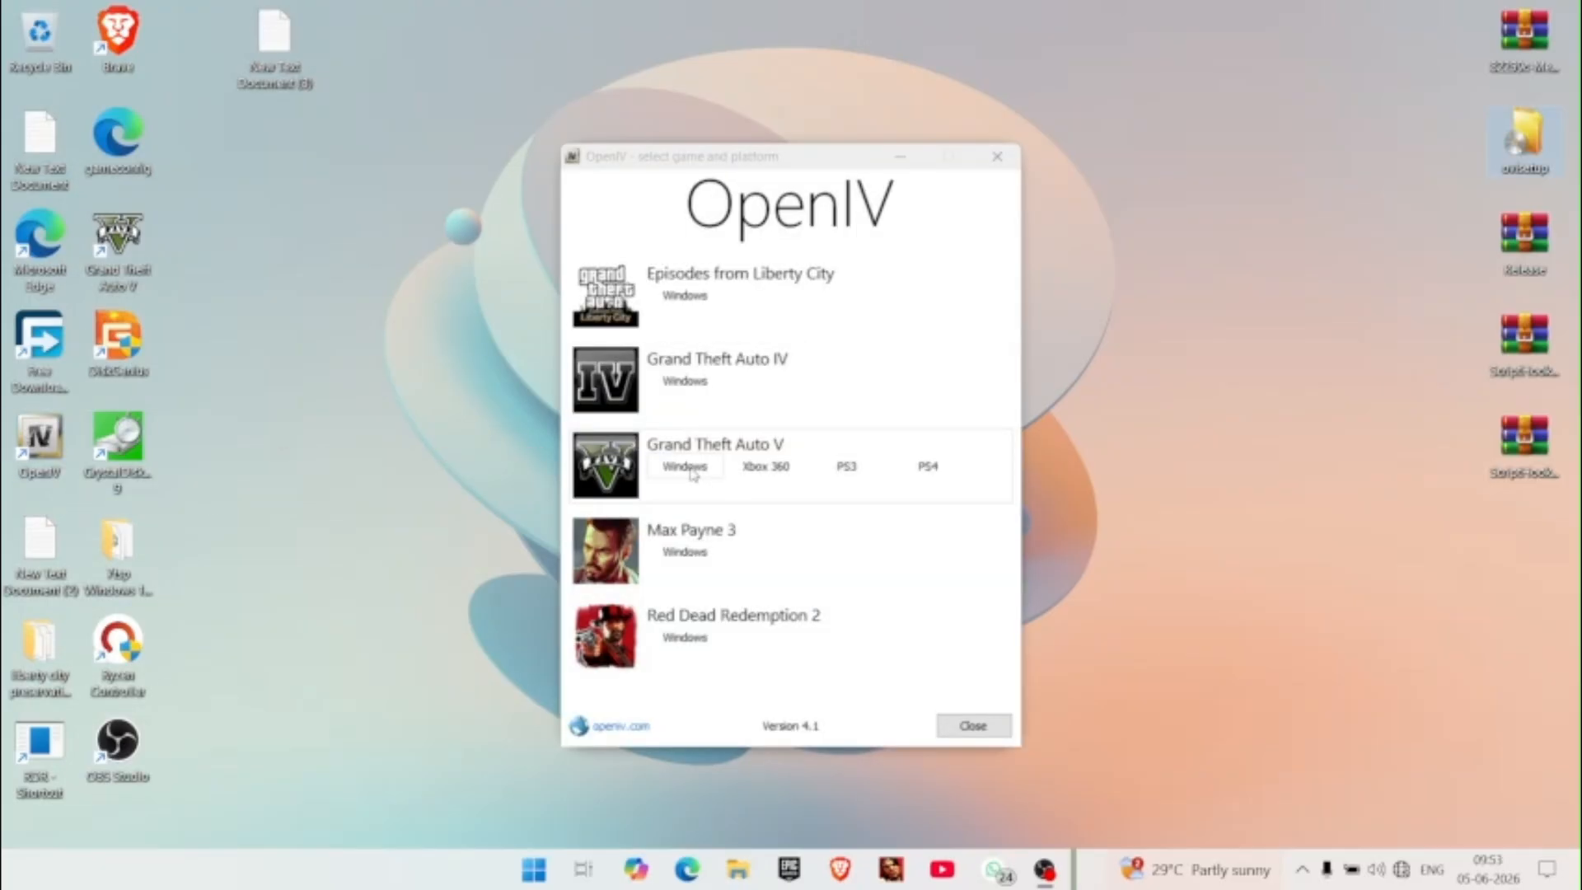
click(689, 469)
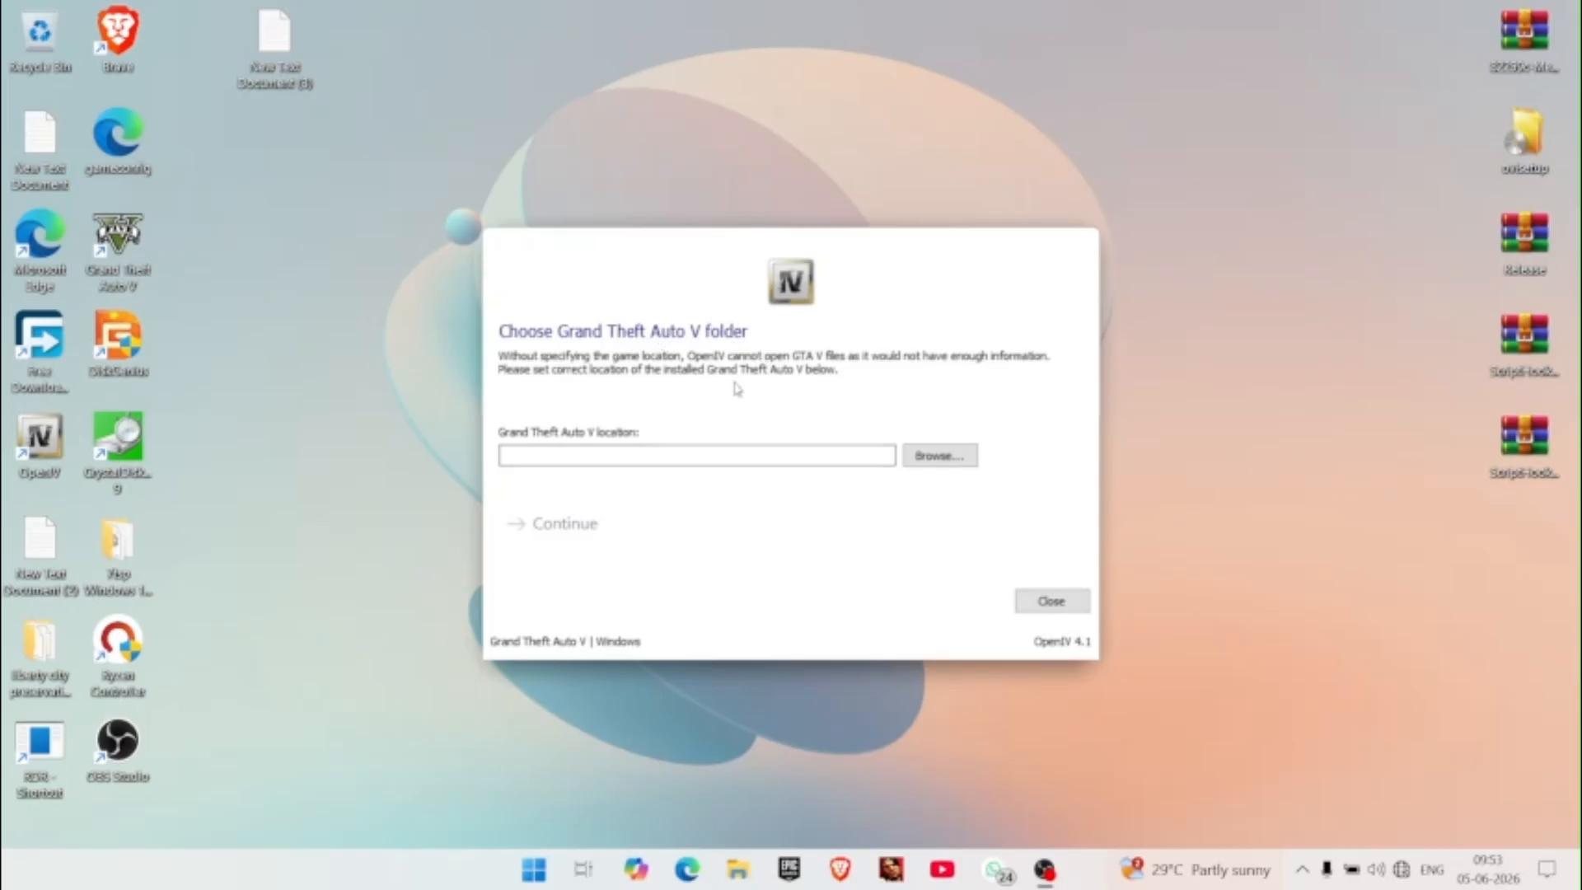
click(905, 458)
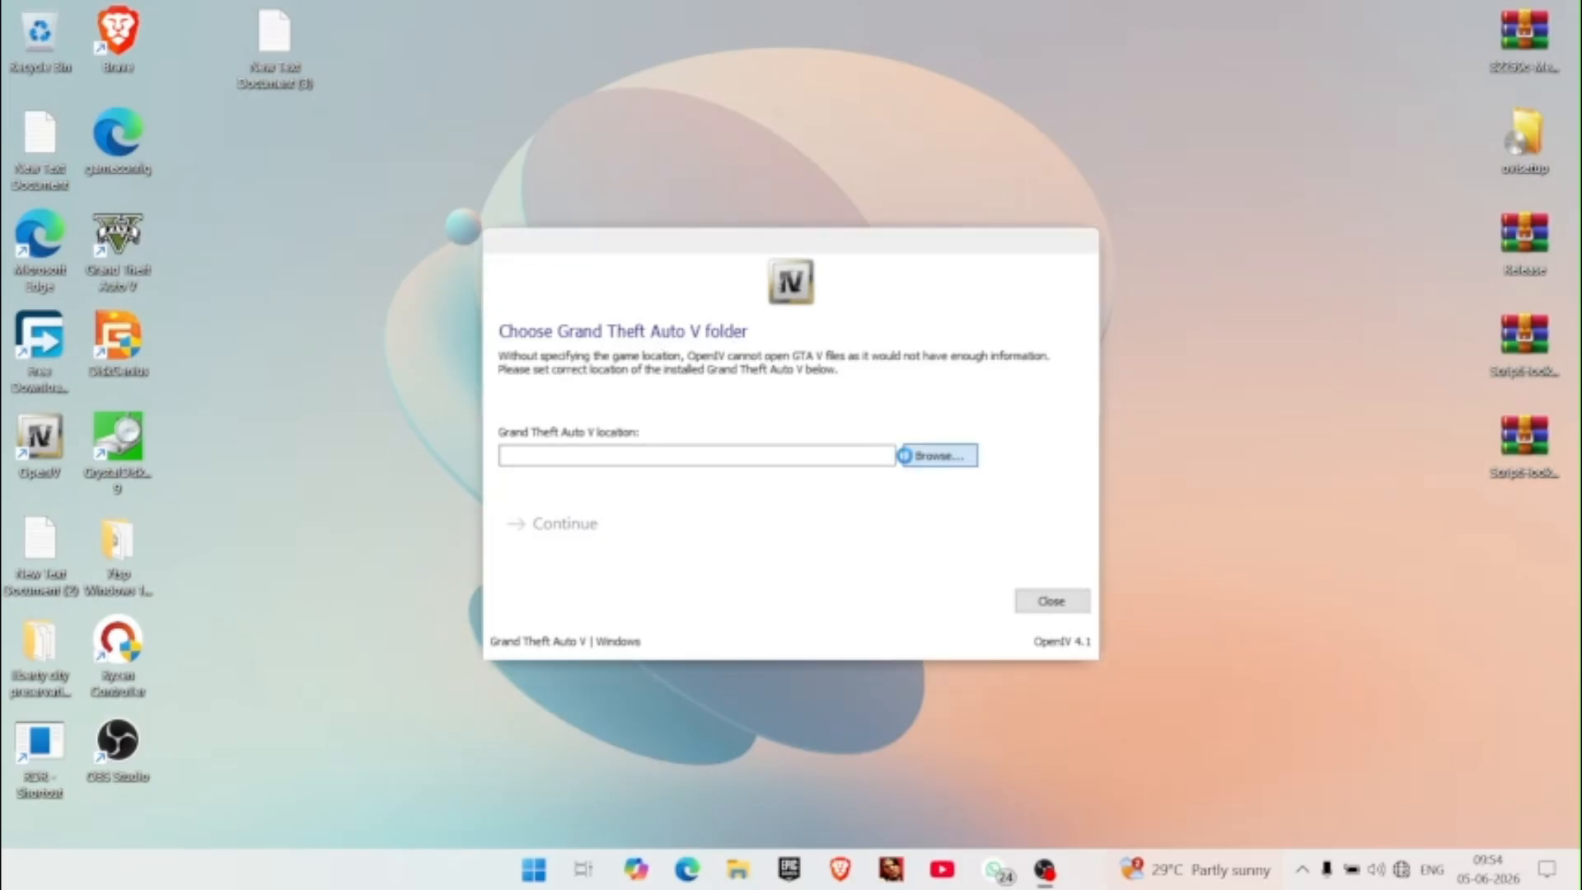
scroll(600, 461, down, 3)
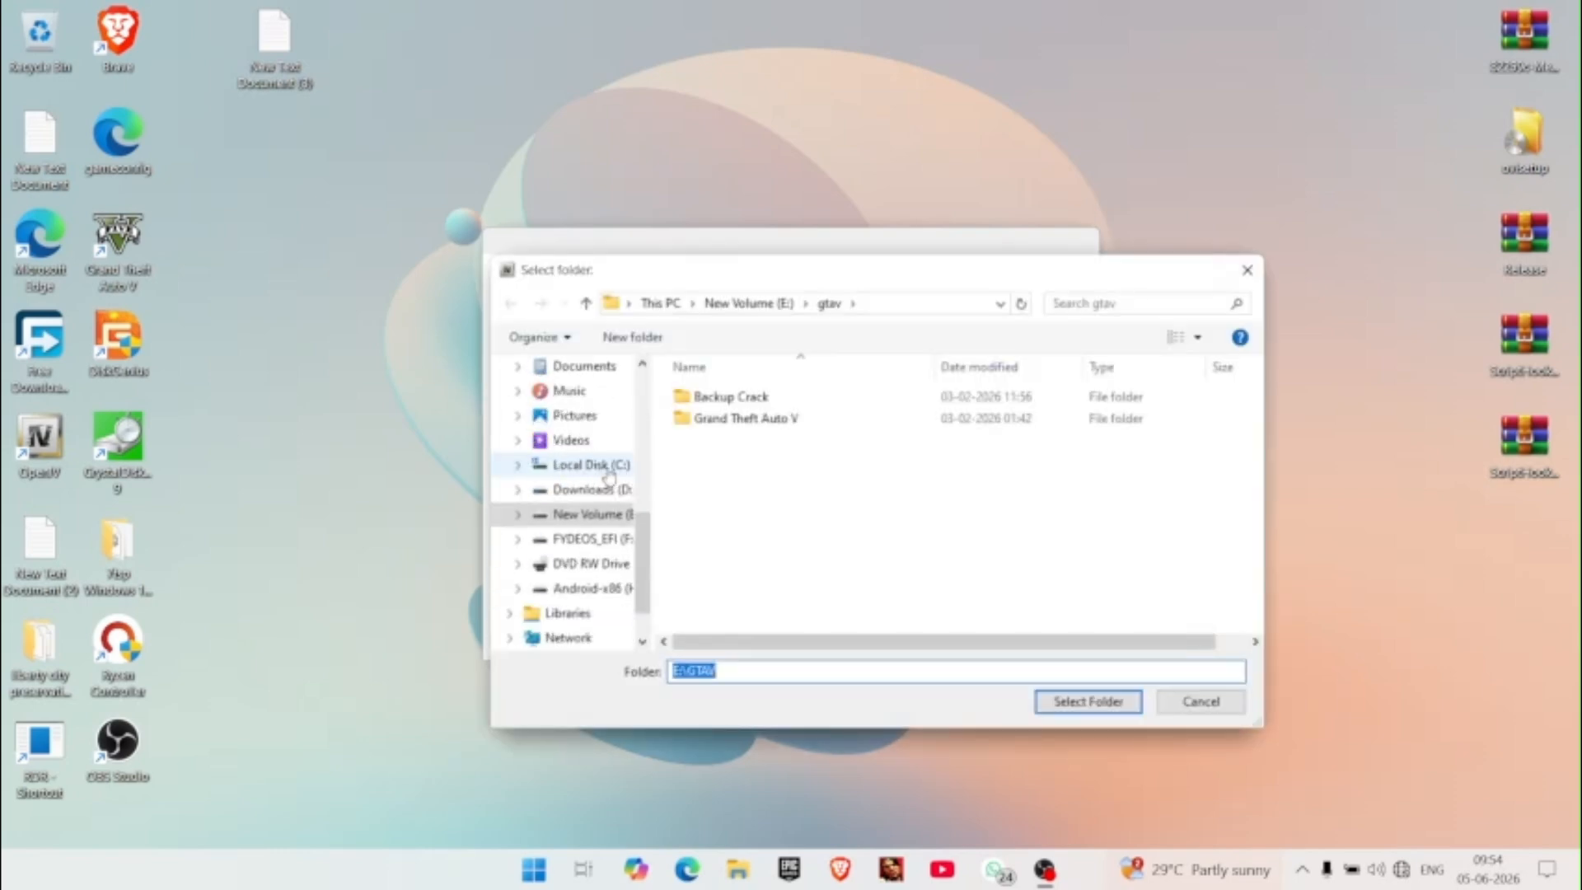
click(716, 422)
click(1075, 699)
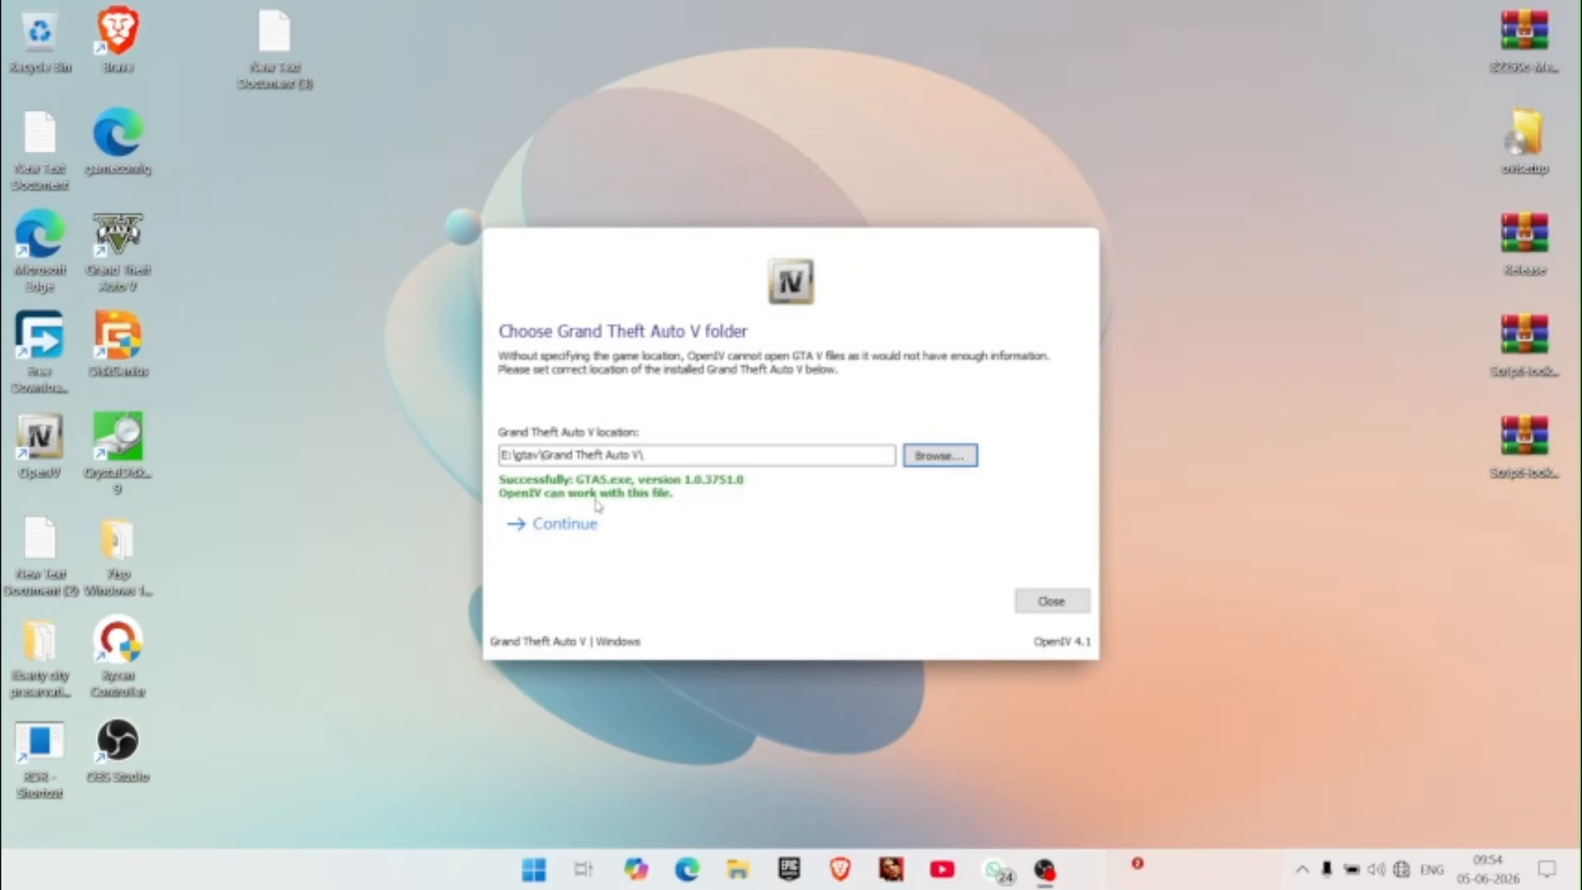
click(643, 528)
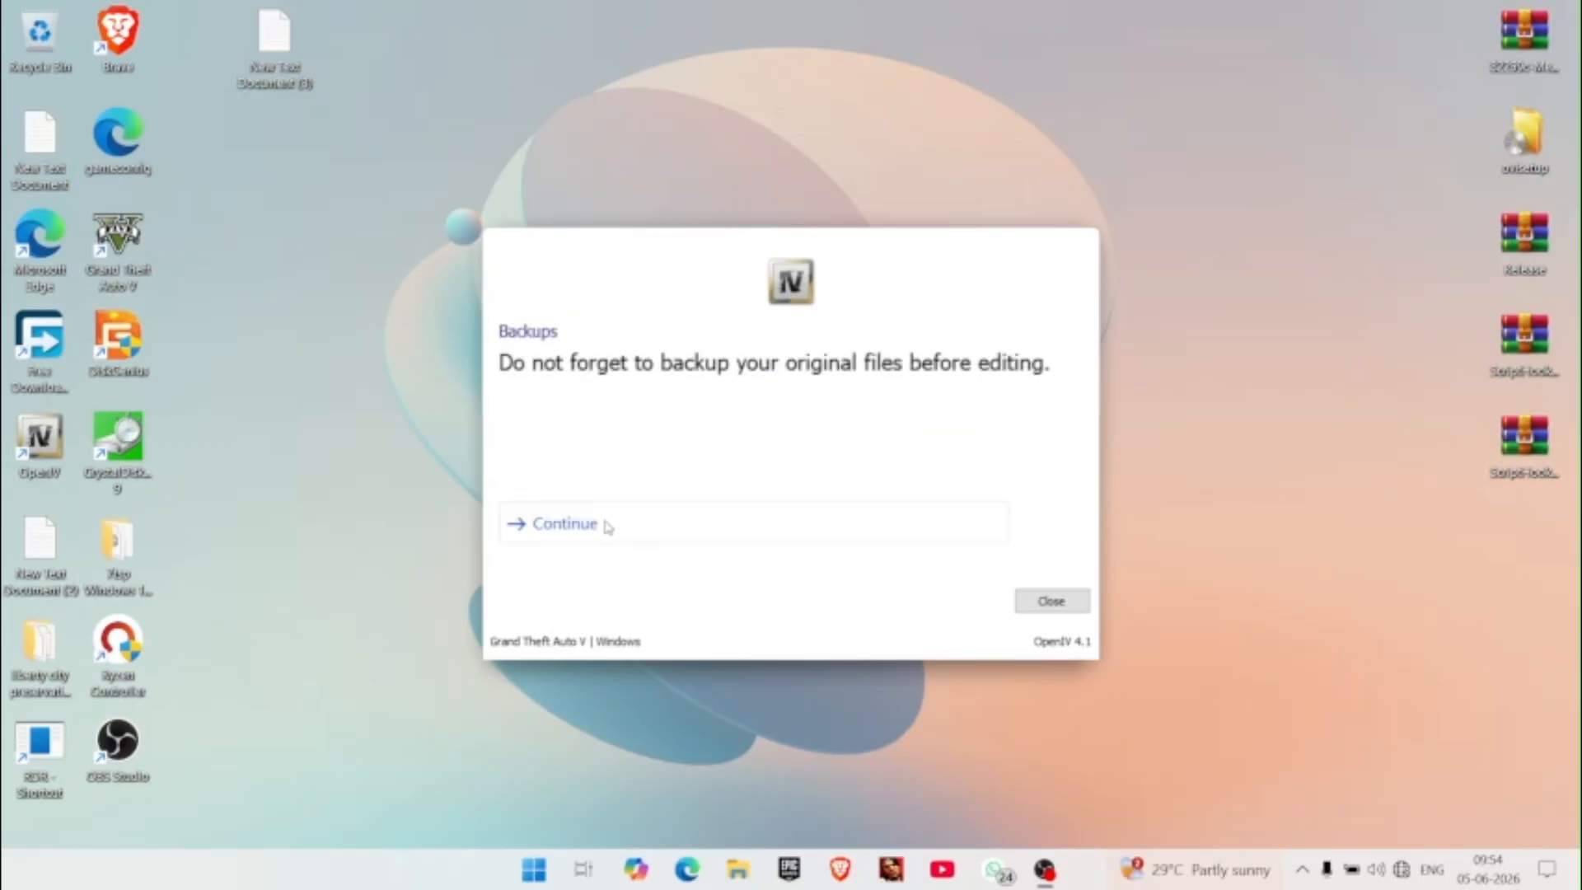
click(606, 524)
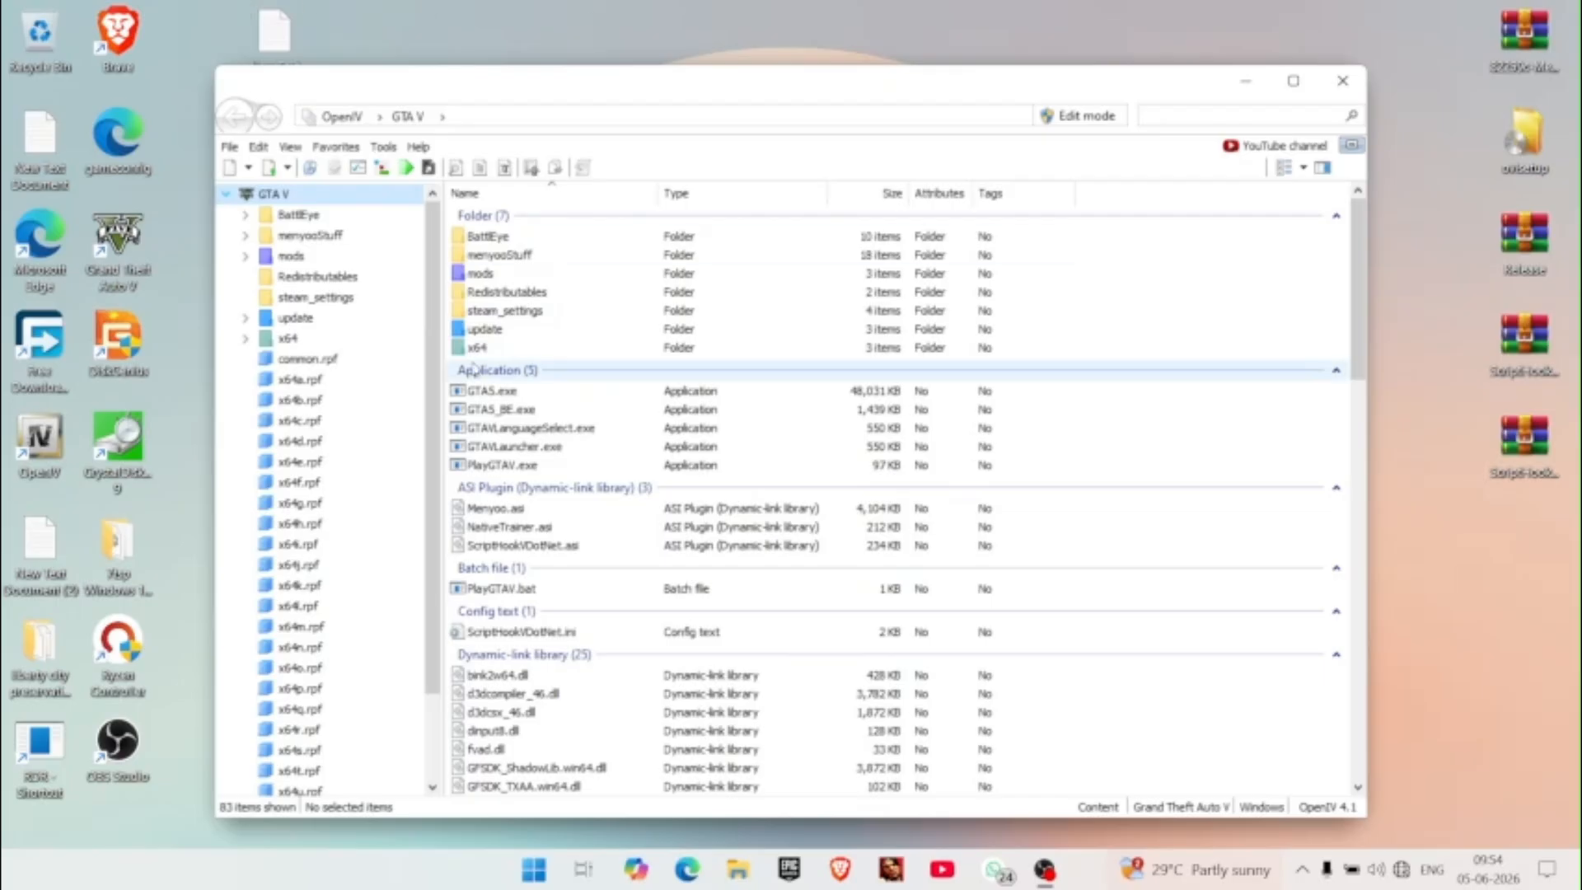
- Install the openCamera and OpenIV.ASI plugins for GTA V through the ASI Manager
click(358, 168)
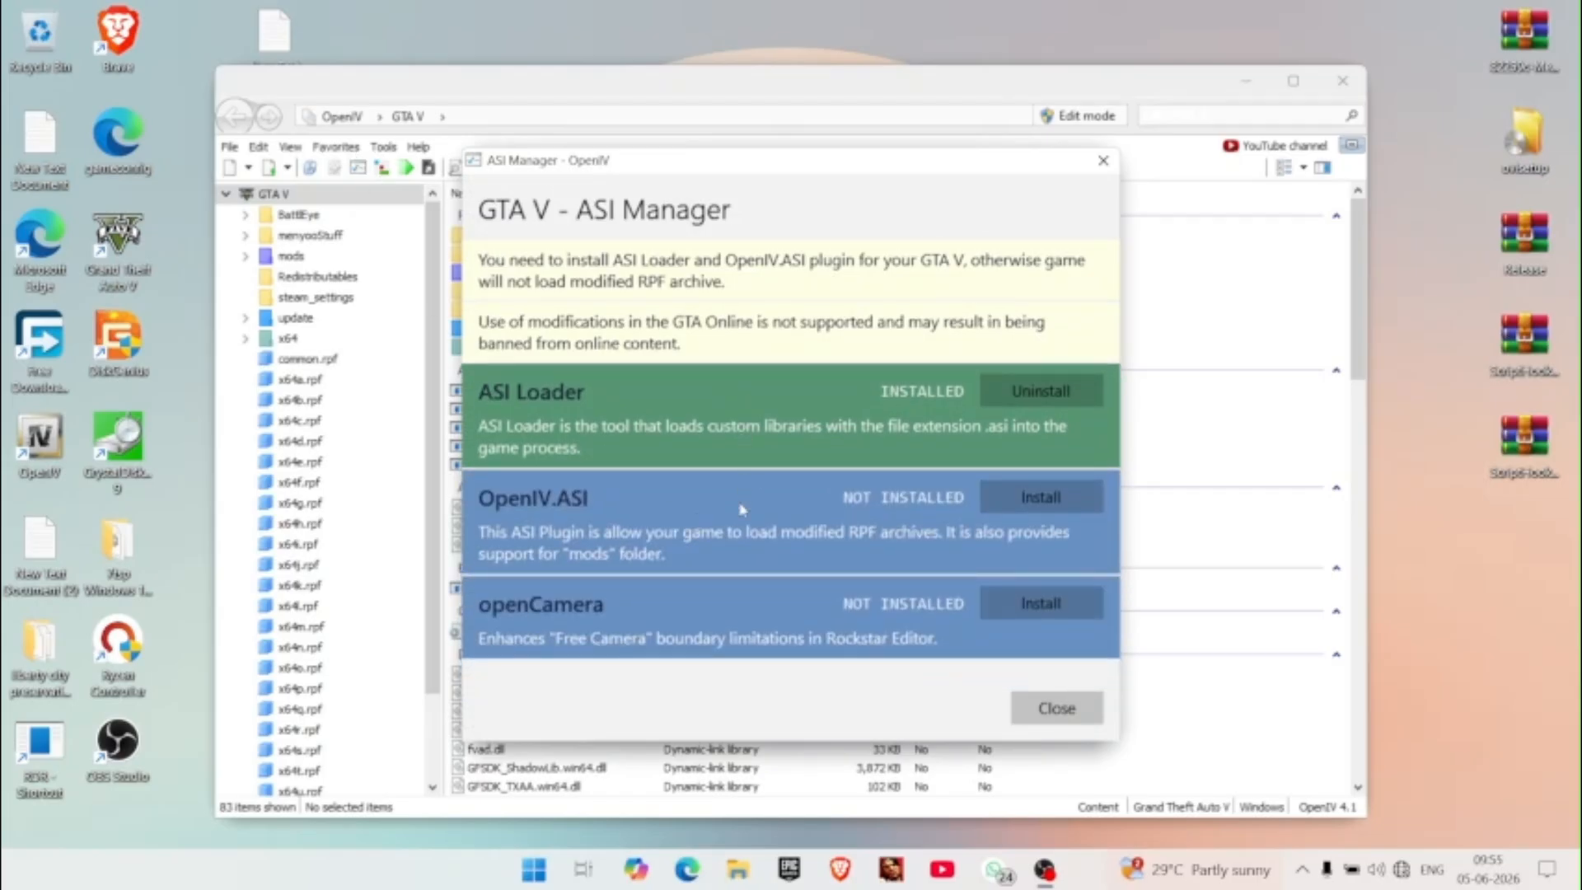
click(1014, 606)
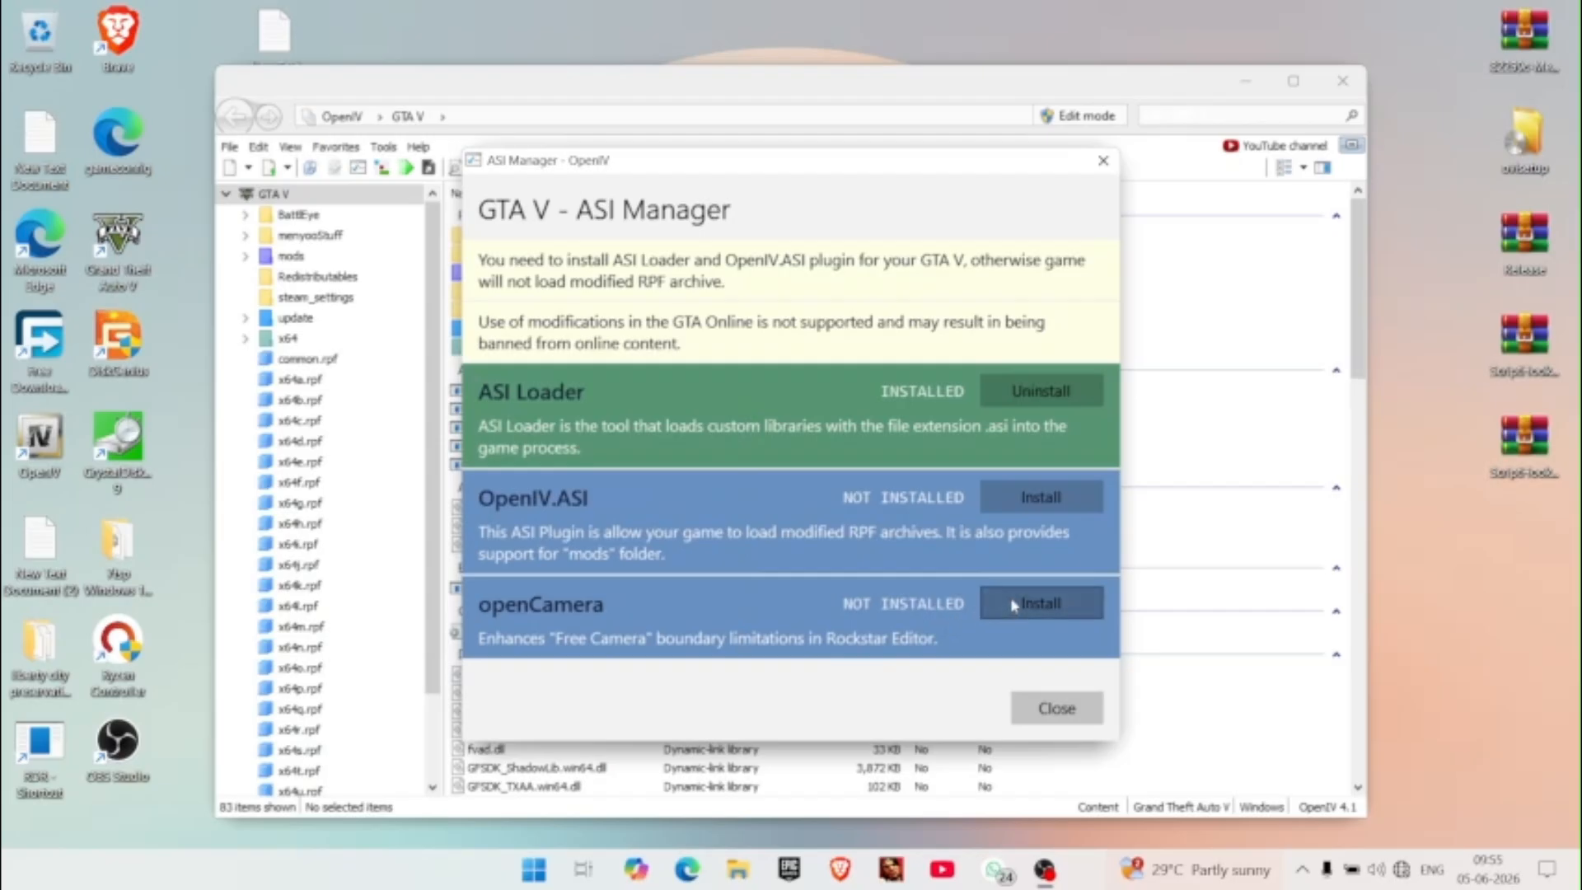
click(1040, 496)
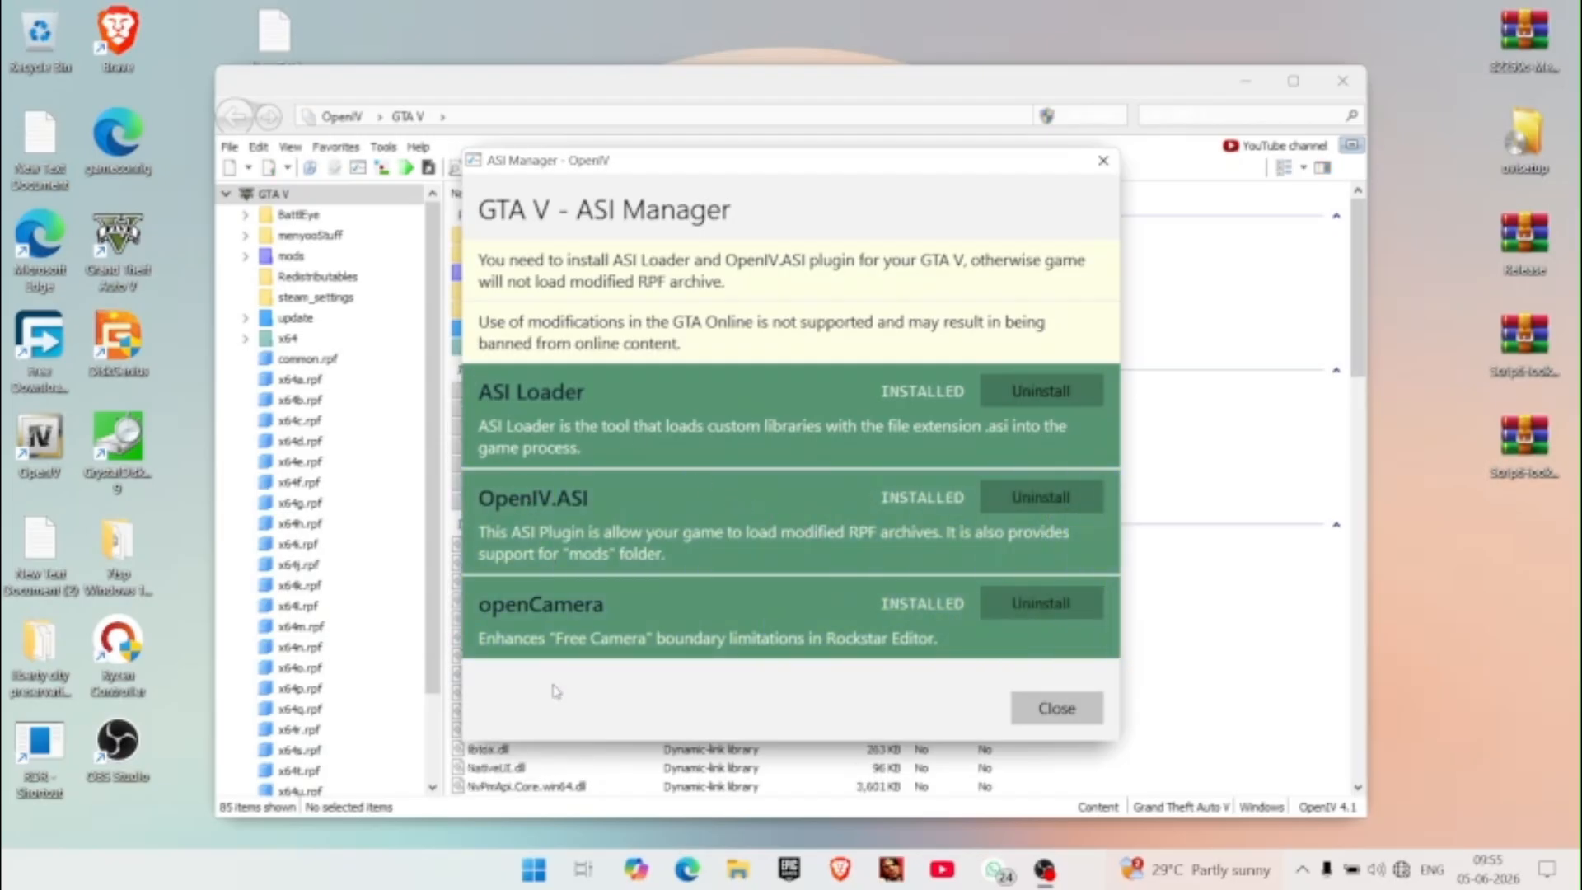